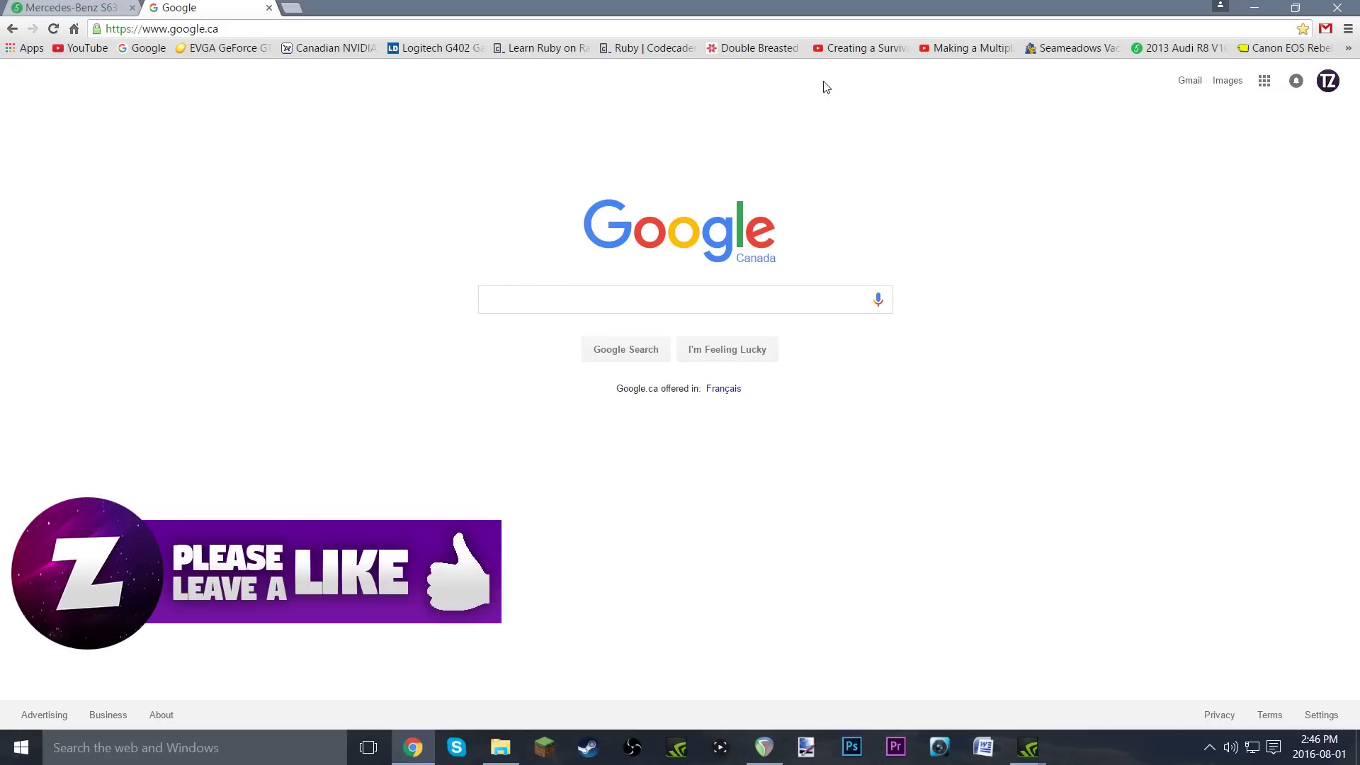
- Run a Google search for 'gta 5 mods'
click(785, 303)
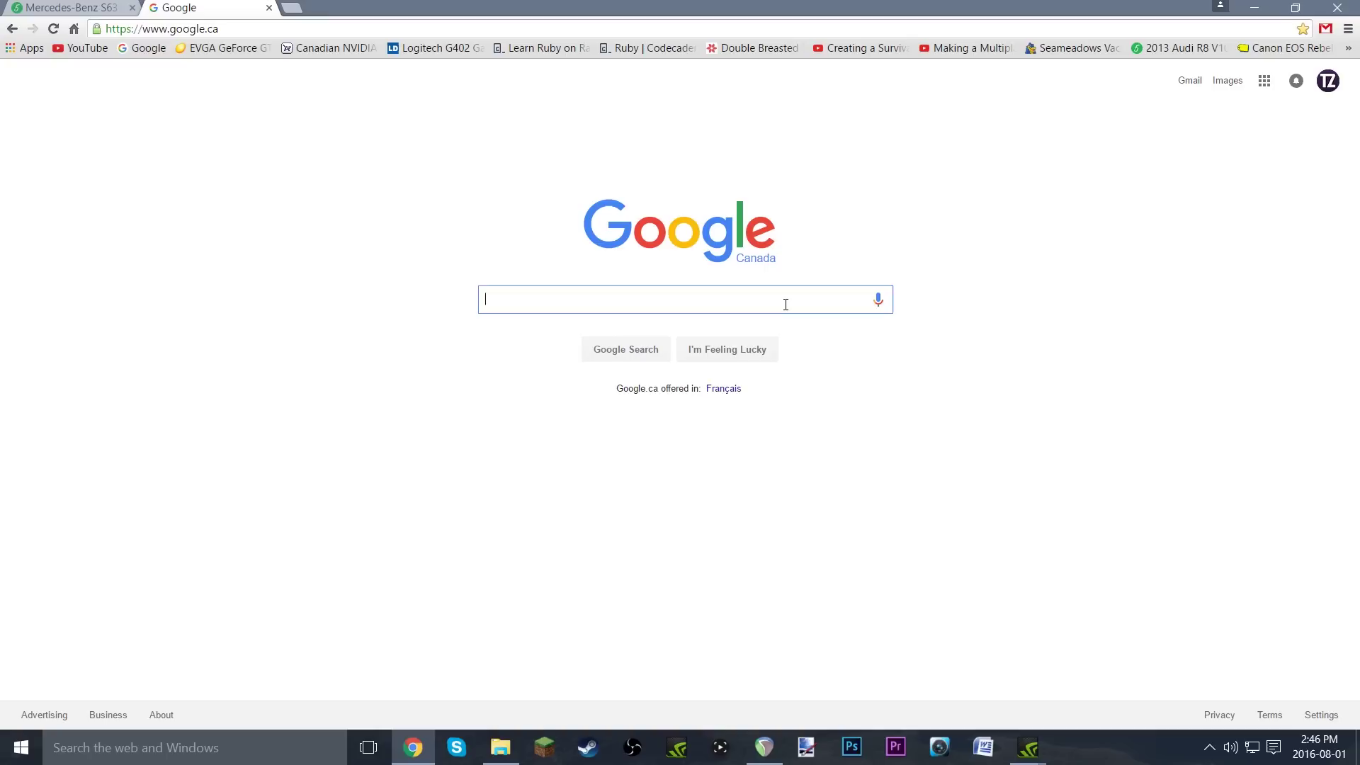
text(gta 5 mods)
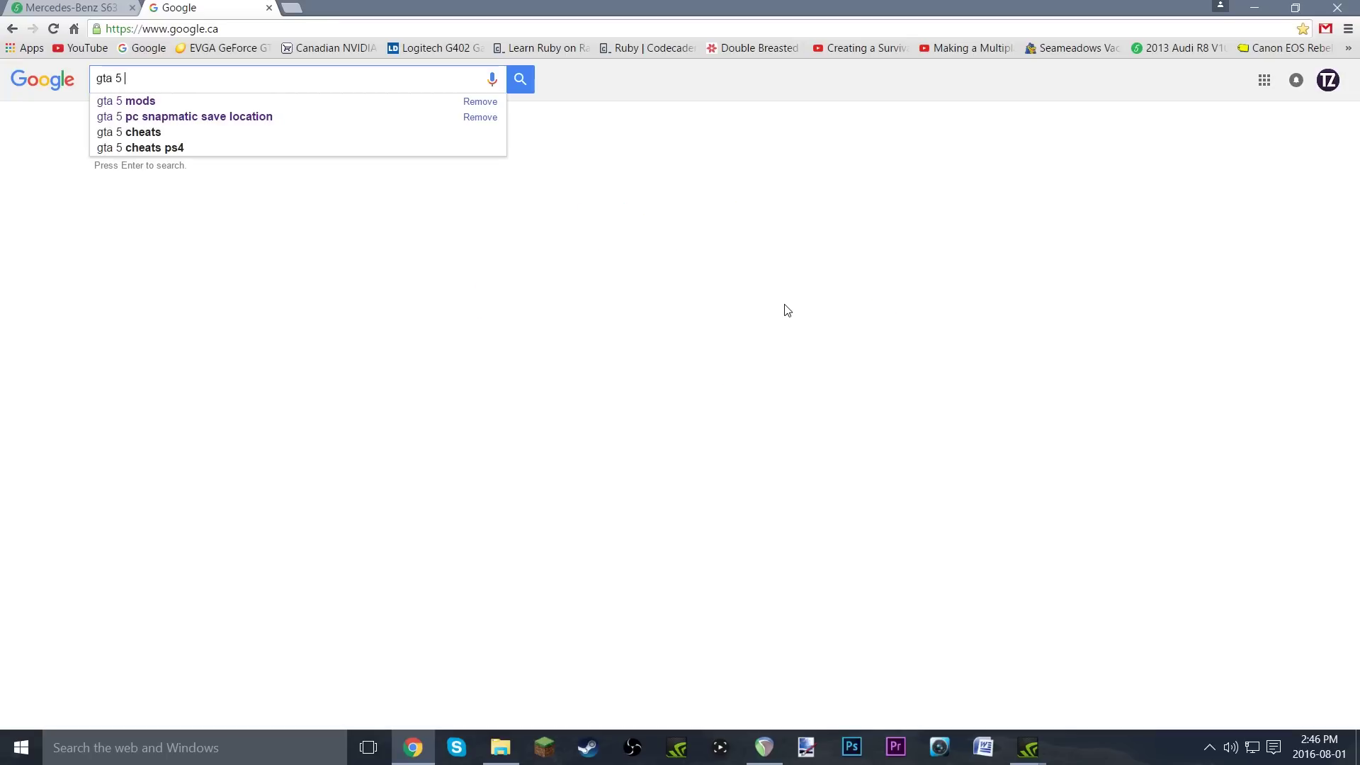
key(Return)
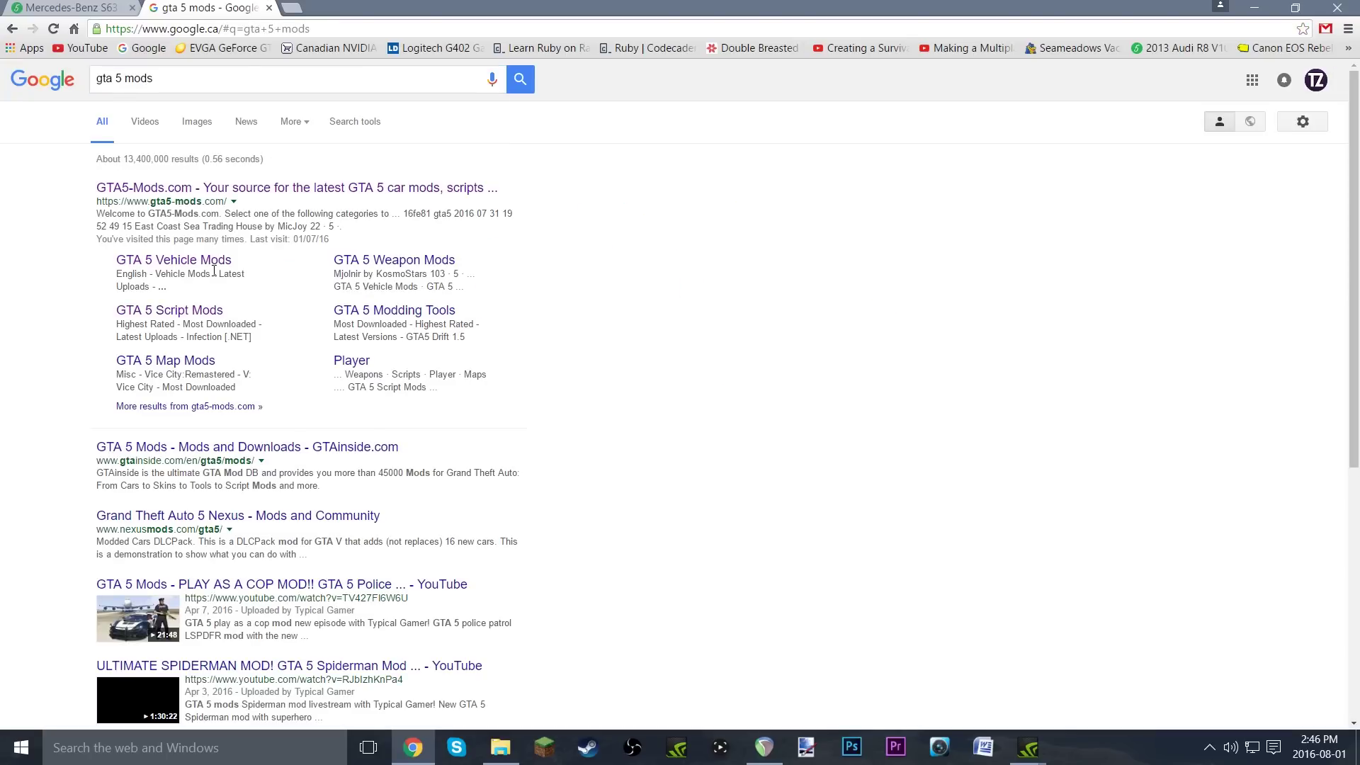
- Browse the GTA 5 Vehicle Mods listing, then download the Mercedes-Benz S63 W222 LWB .rar archive
click(203, 269)
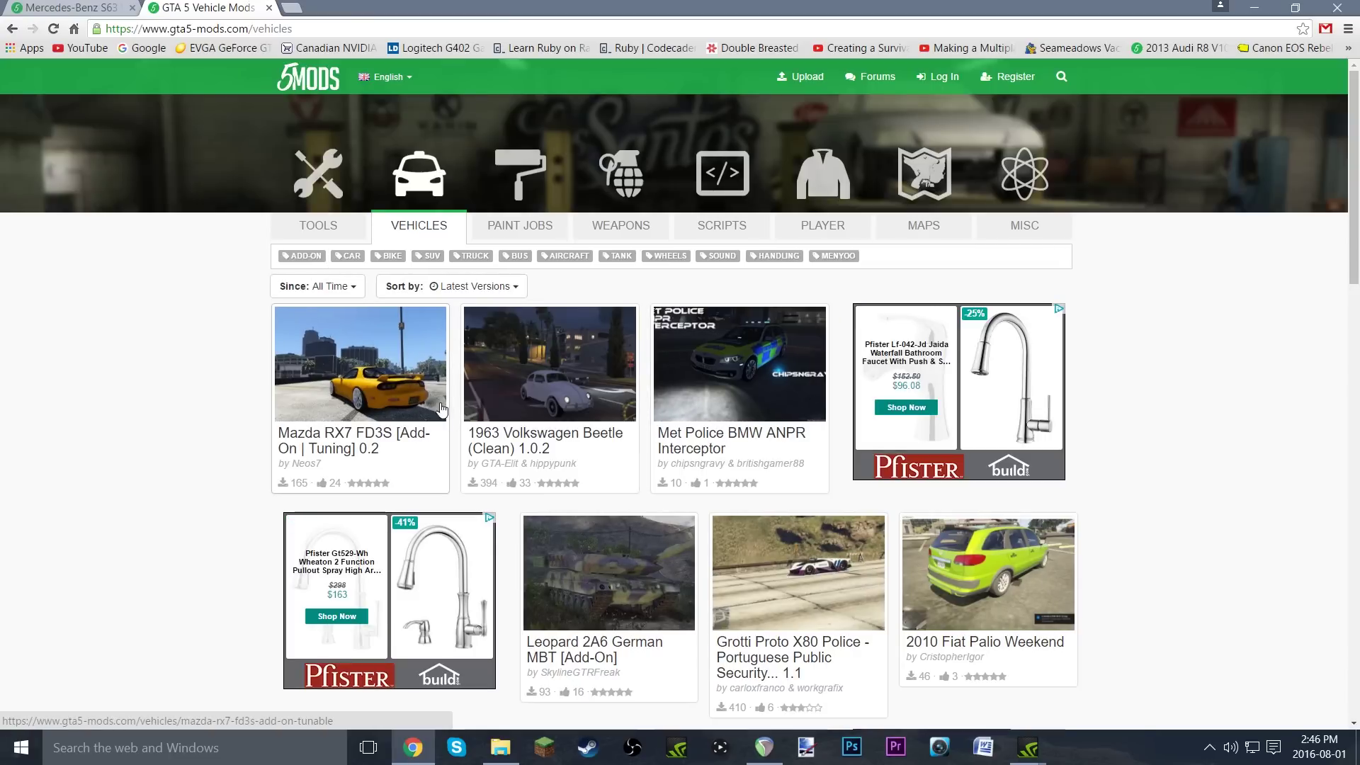
scroll(734, 414, down, 3)
scroll(734, 415, down, 4)
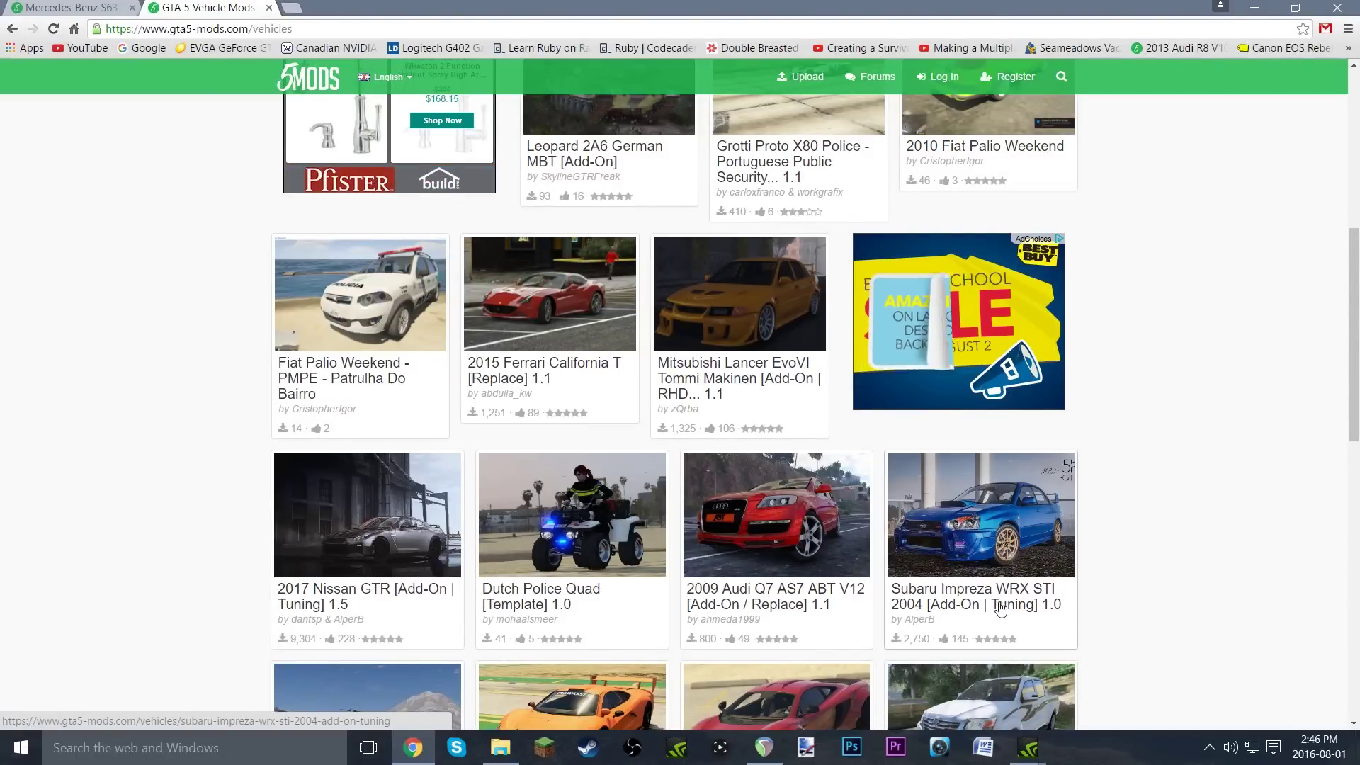
scroll(437, 225, down, 3)
key(ctrl+w)
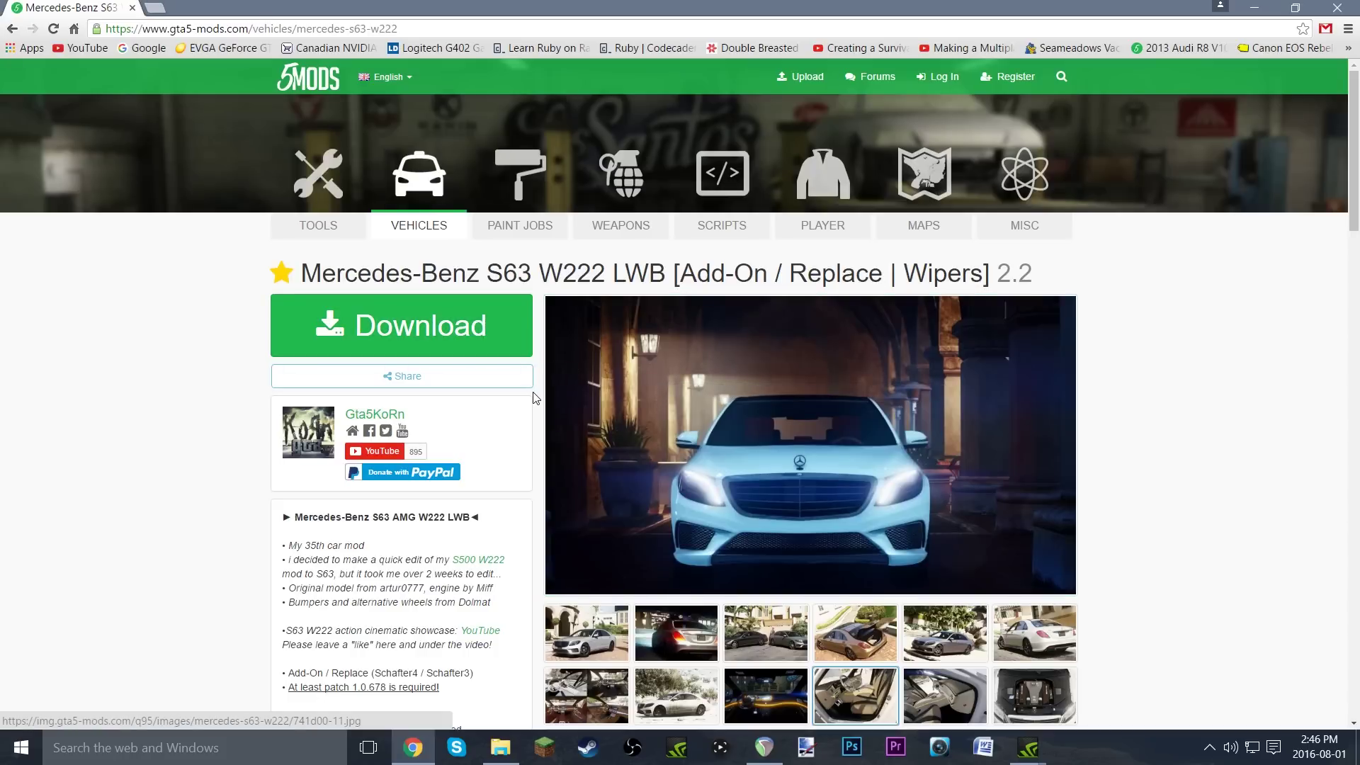
scroll(536, 398, down, 1)
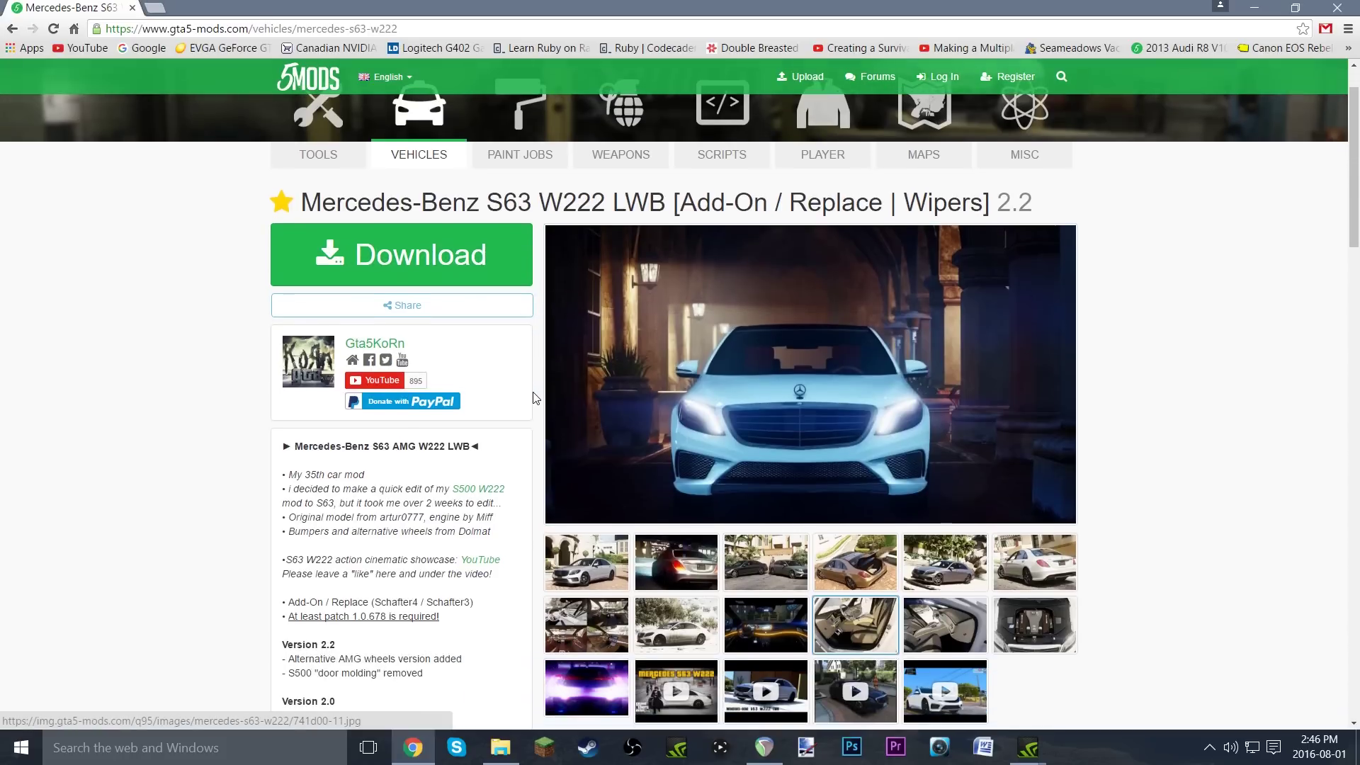
click(486, 270)
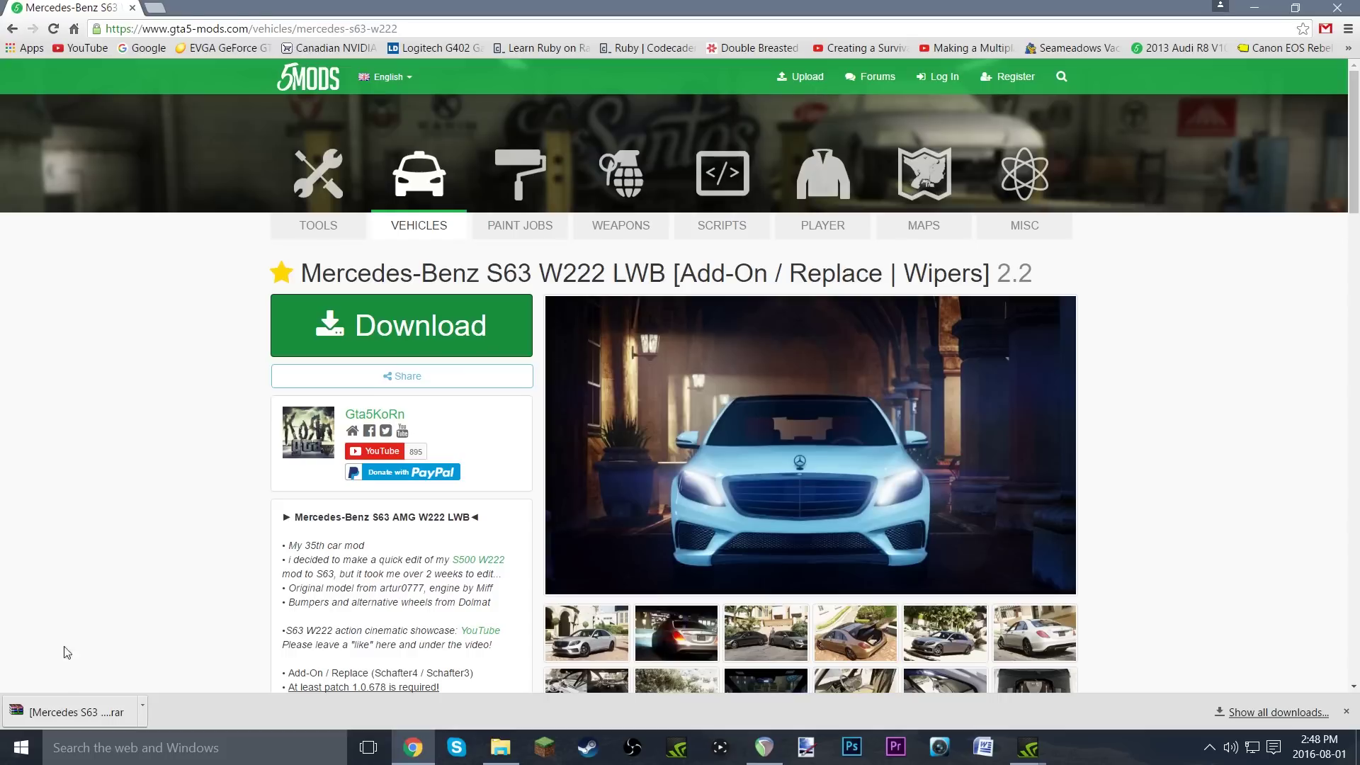
- Open the downloaded .rar in WinRAR, enter the Mercedes folder and open README.txt
click(71, 712)
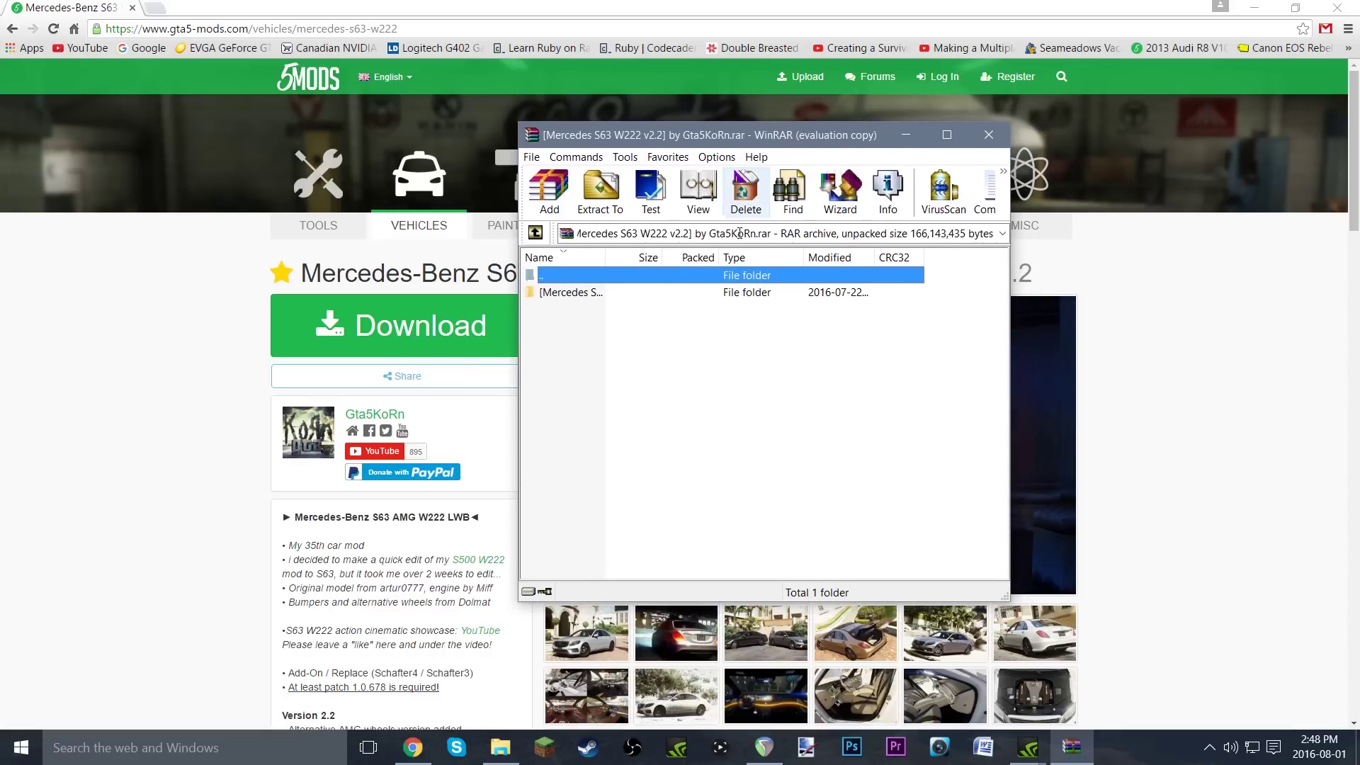
click(673, 441)
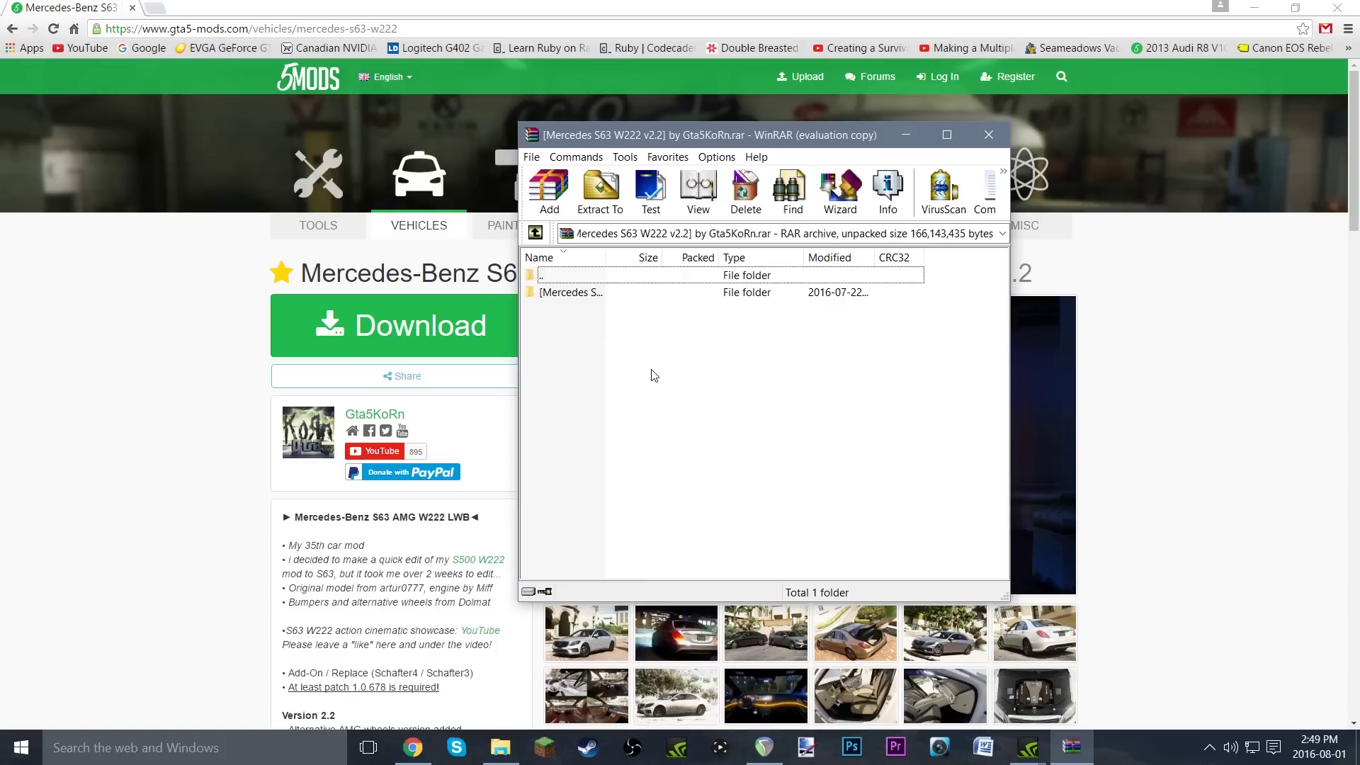
double_click(614, 293)
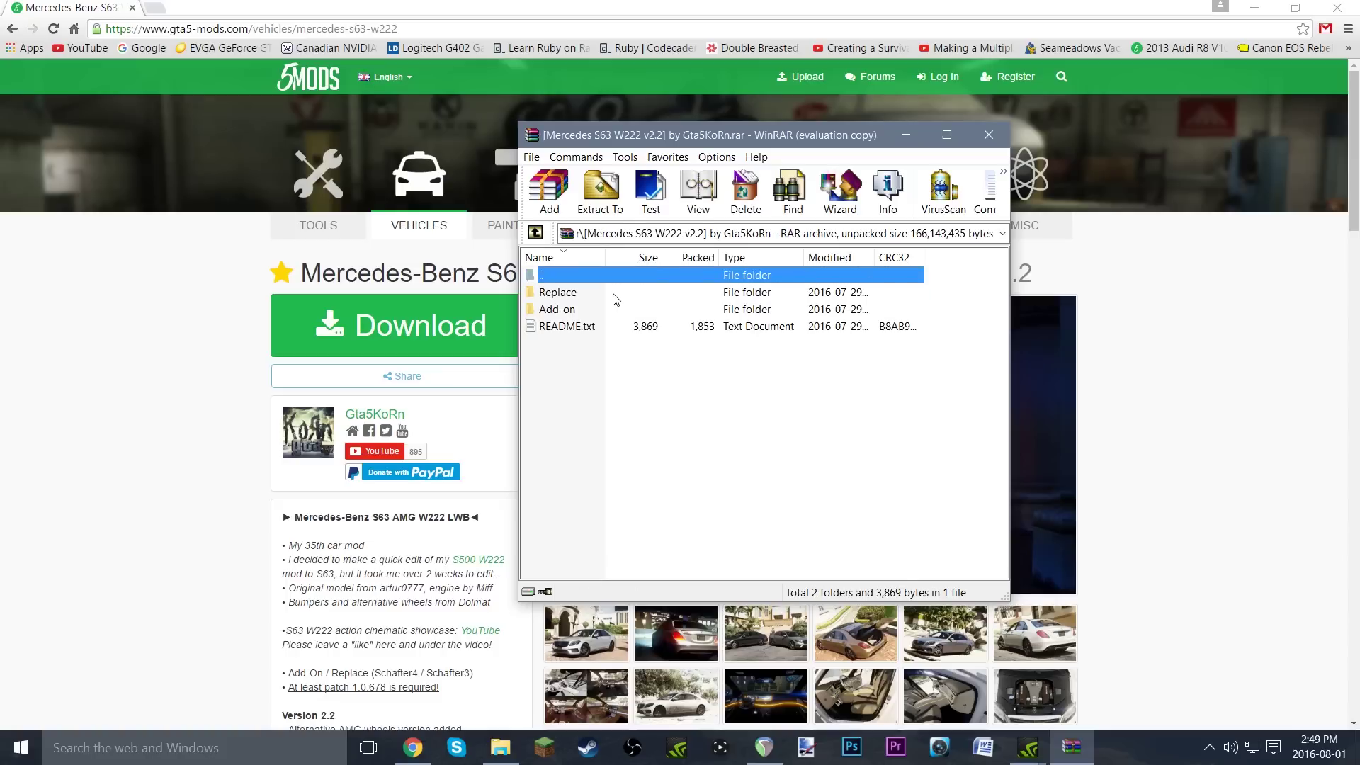
click(626, 359)
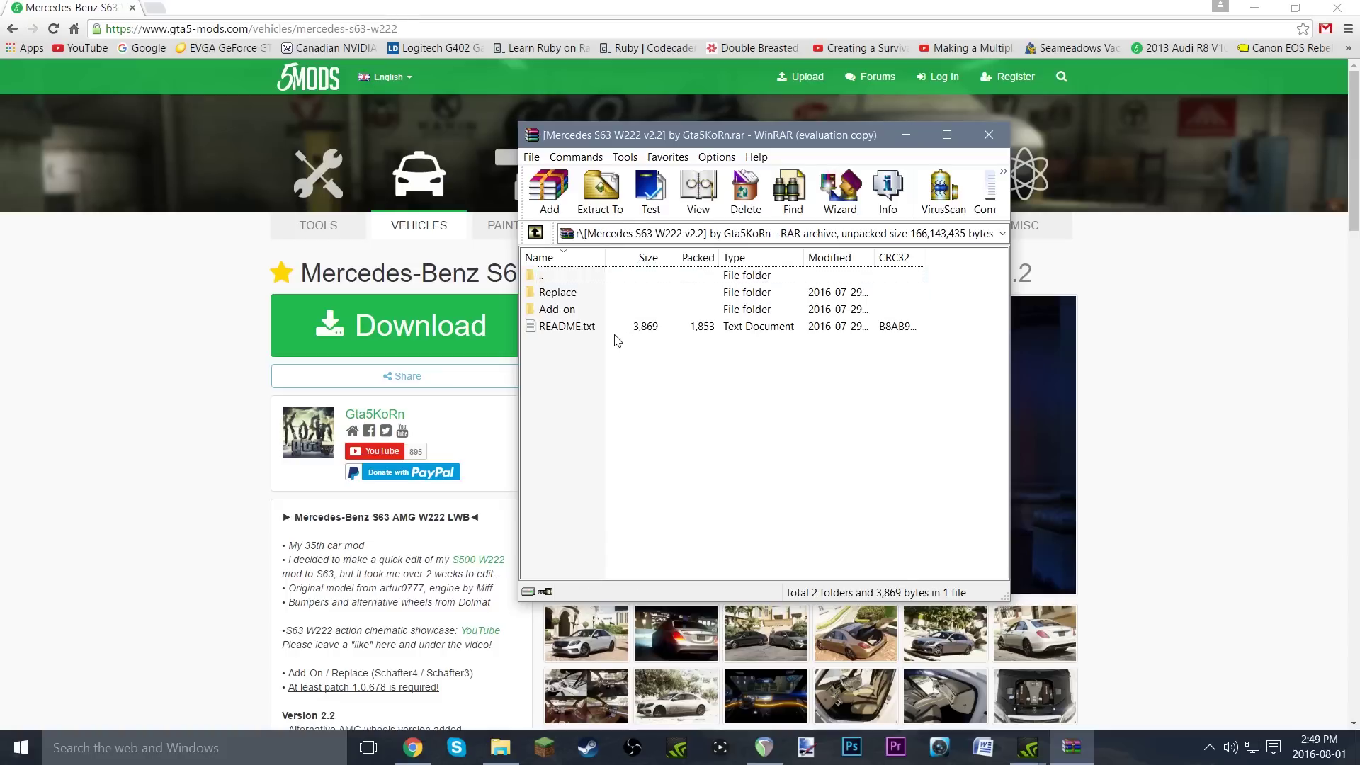
double_click(566, 326)
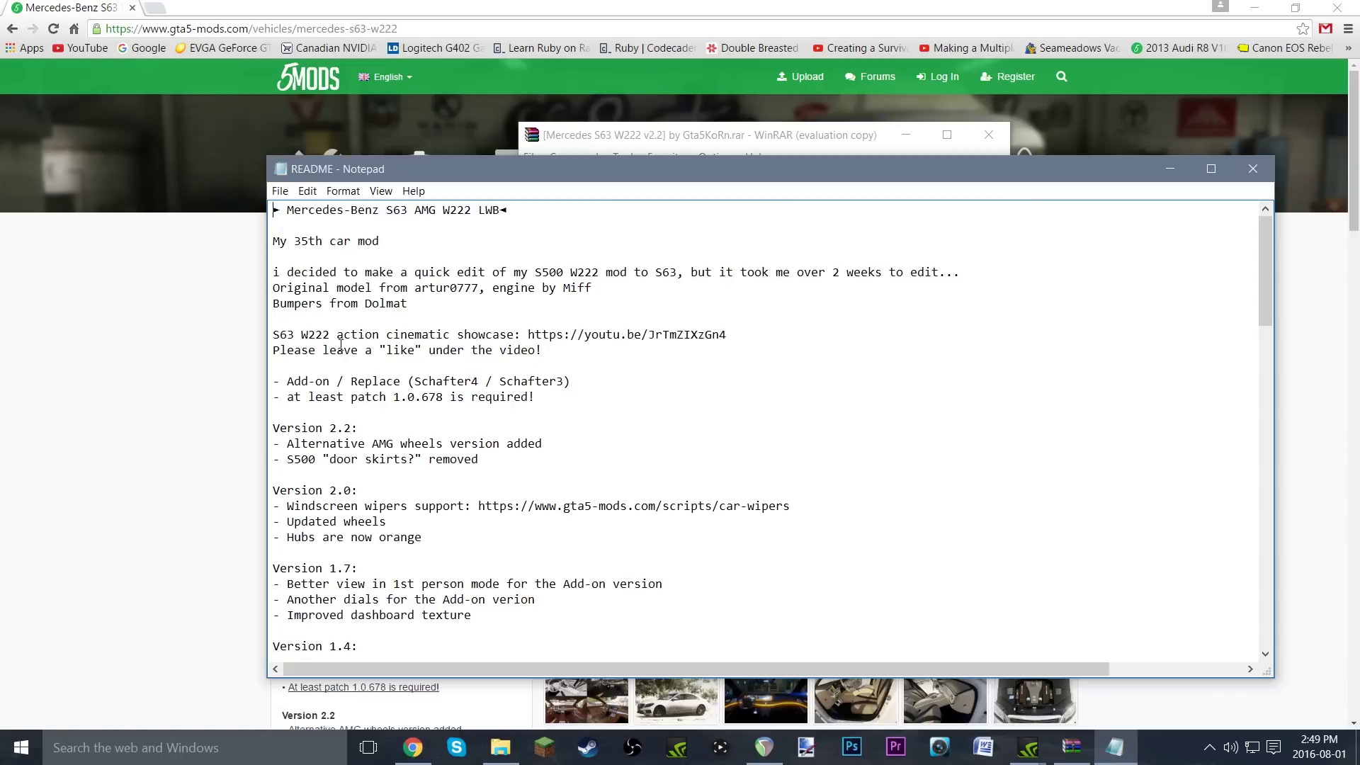
- Read the README down to its Installation sections, then return to the WinRAR archive window
scroll(407, 427, down, 16)
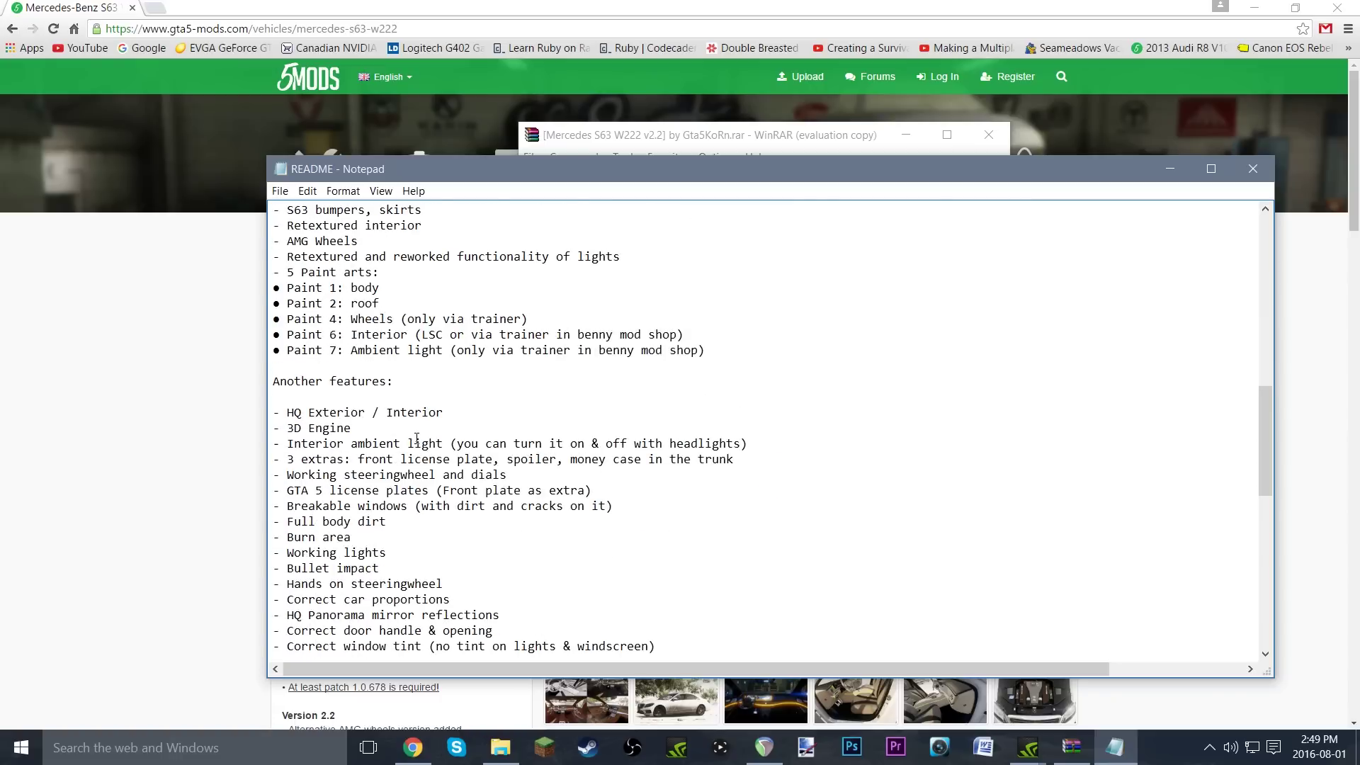
scroll(417, 437, down, 11)
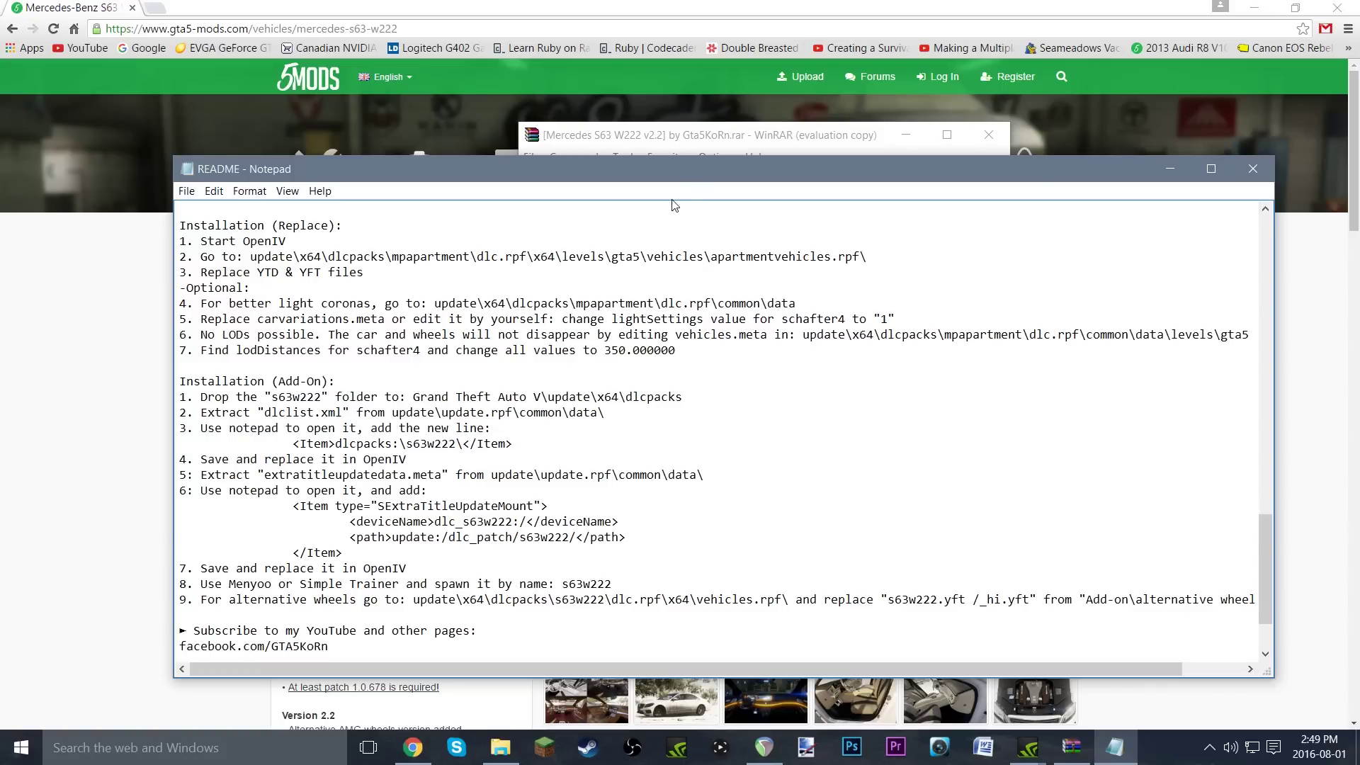
click(717, 143)
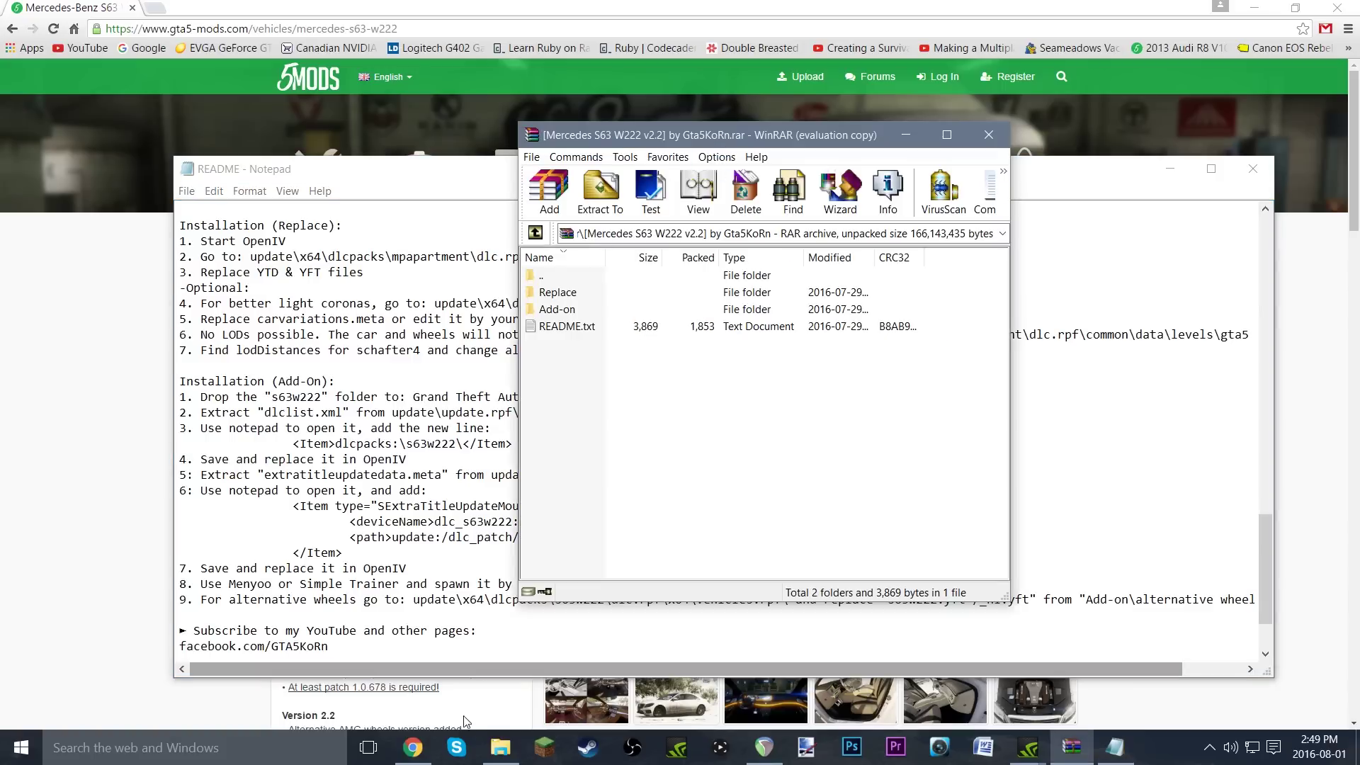
- Browse C:\Program Files (x86)\Steam\steamapps\common into the Grand Theft Auto V folder
click(500, 752)
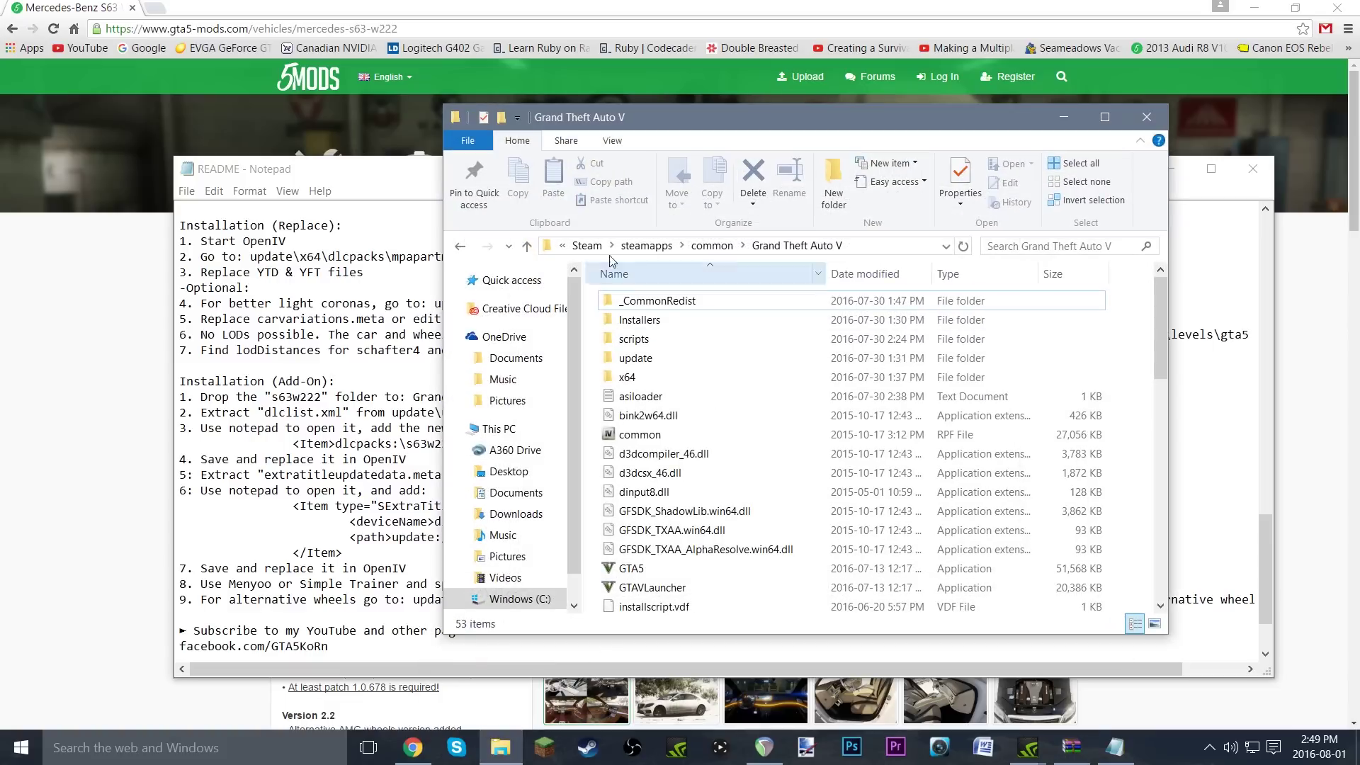
click(539, 601)
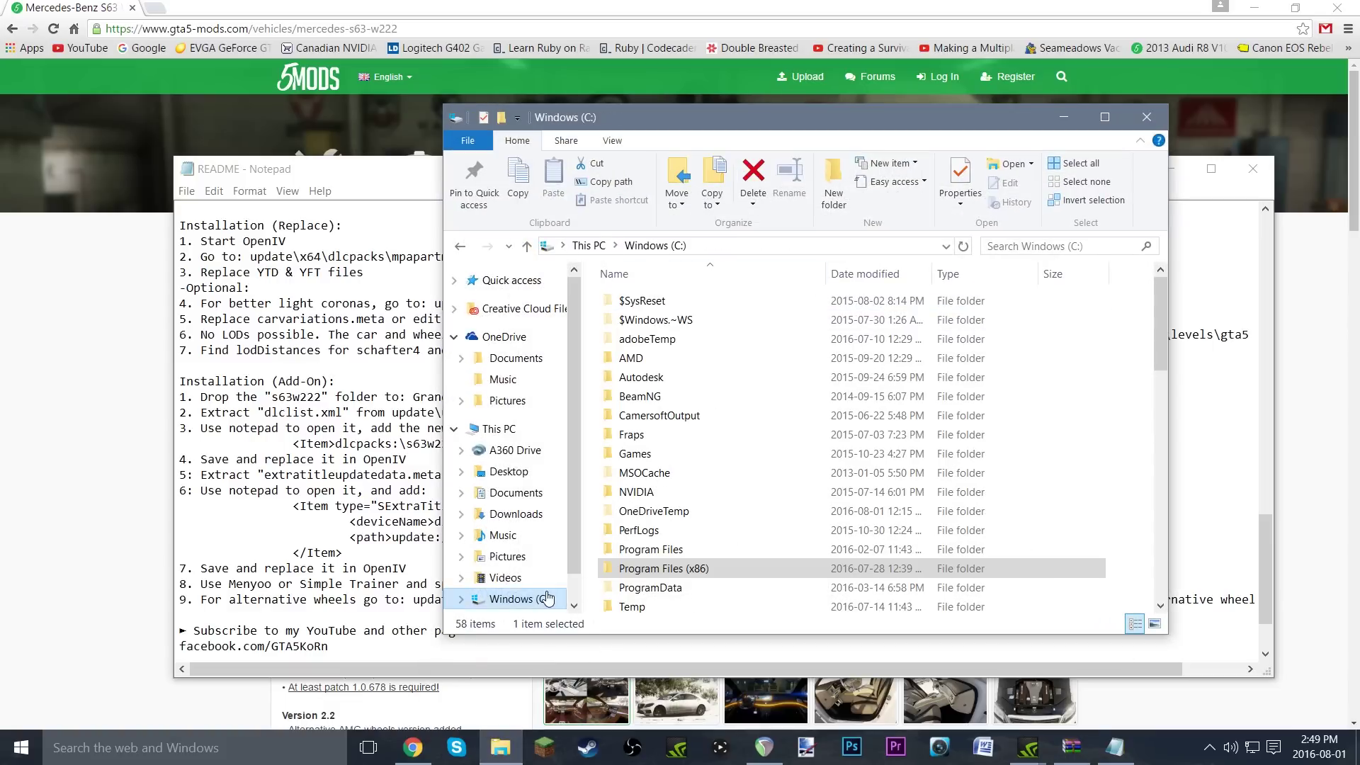
click(651, 568)
double_click(666, 570)
scroll(697, 465, down, 10)
scroll(697, 468, down, 13)
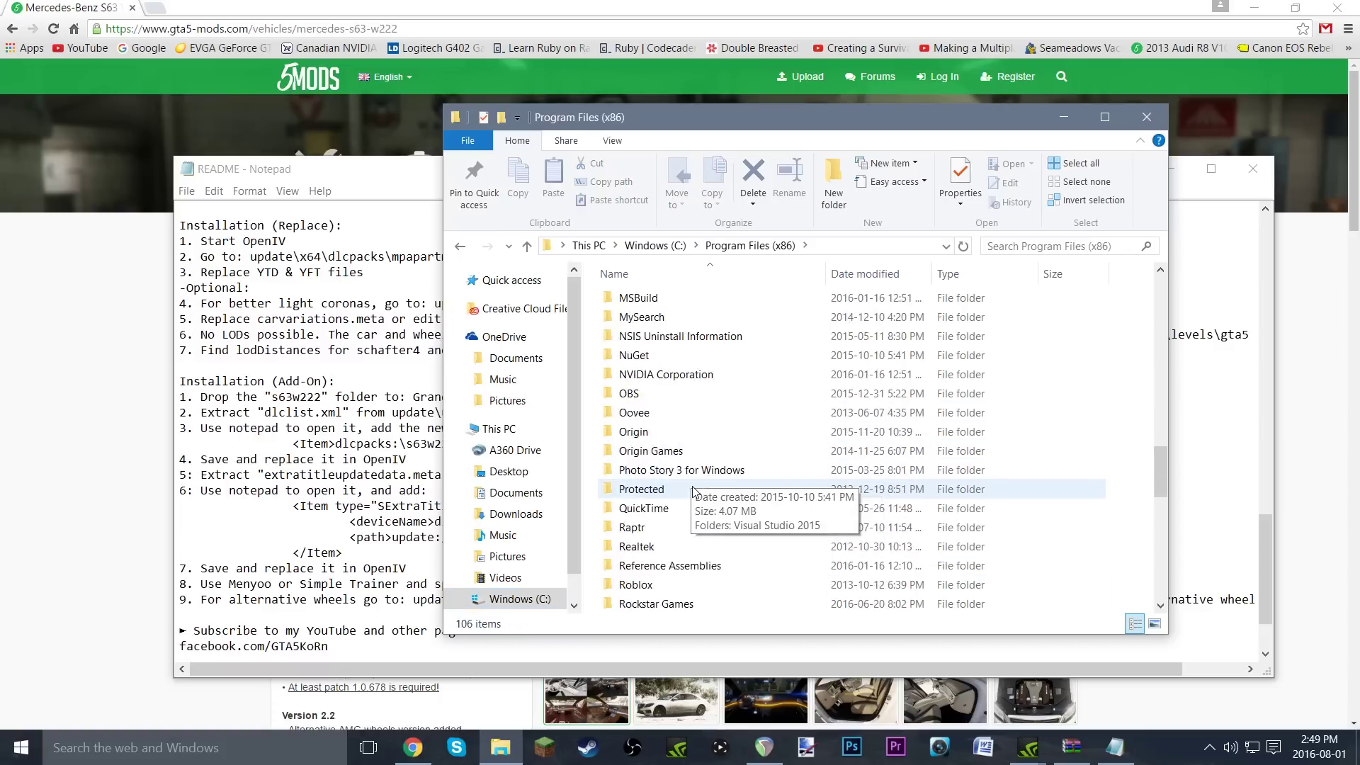
click(661, 510)
double_click(661, 510)
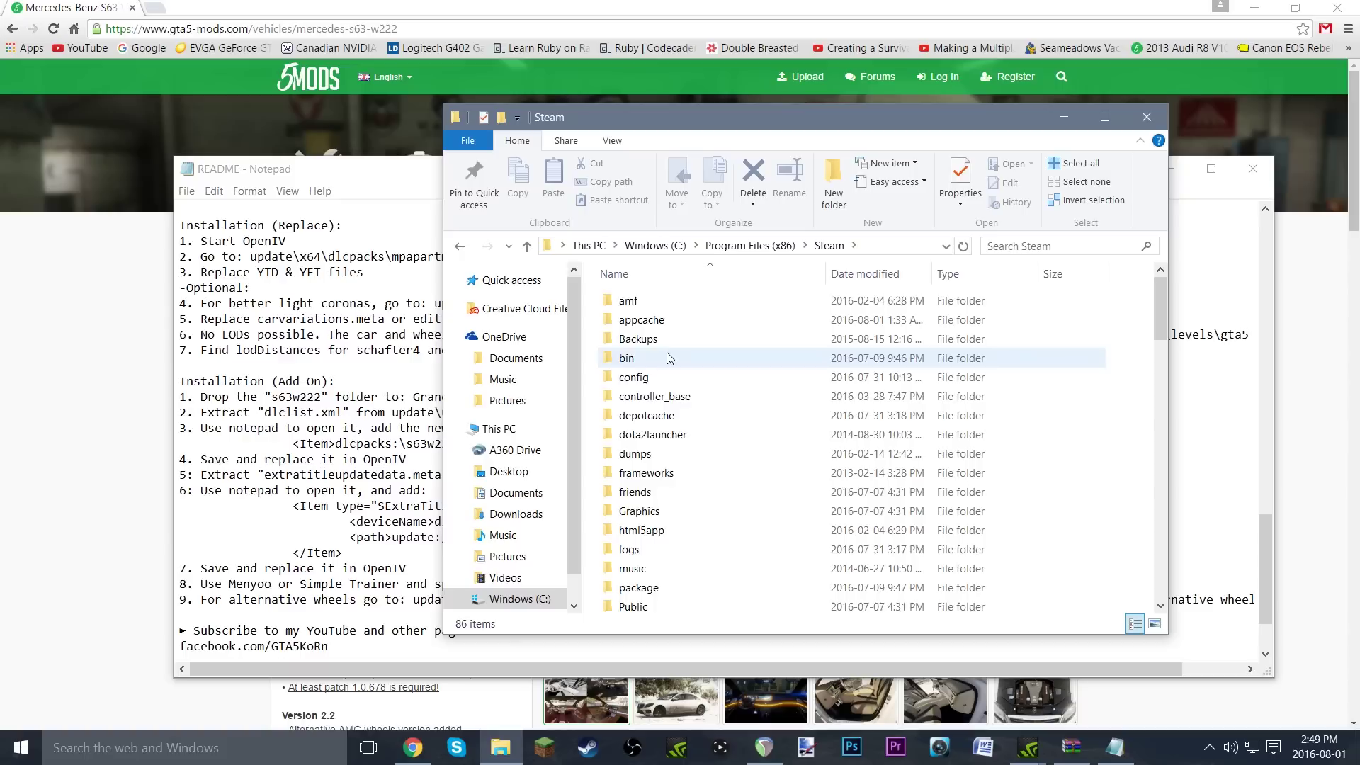
scroll(684, 471, down, 5)
double_click(673, 450)
double_click(673, 320)
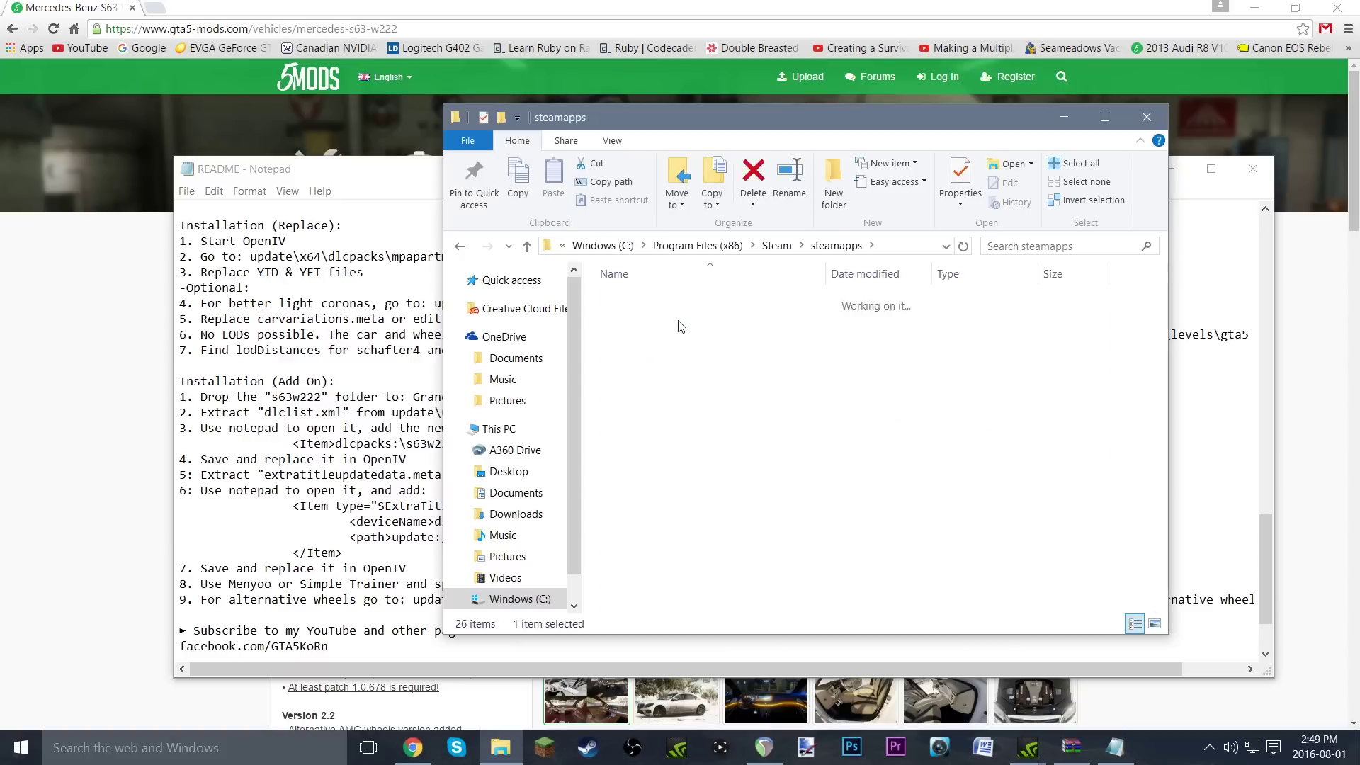
double_click(690, 495)
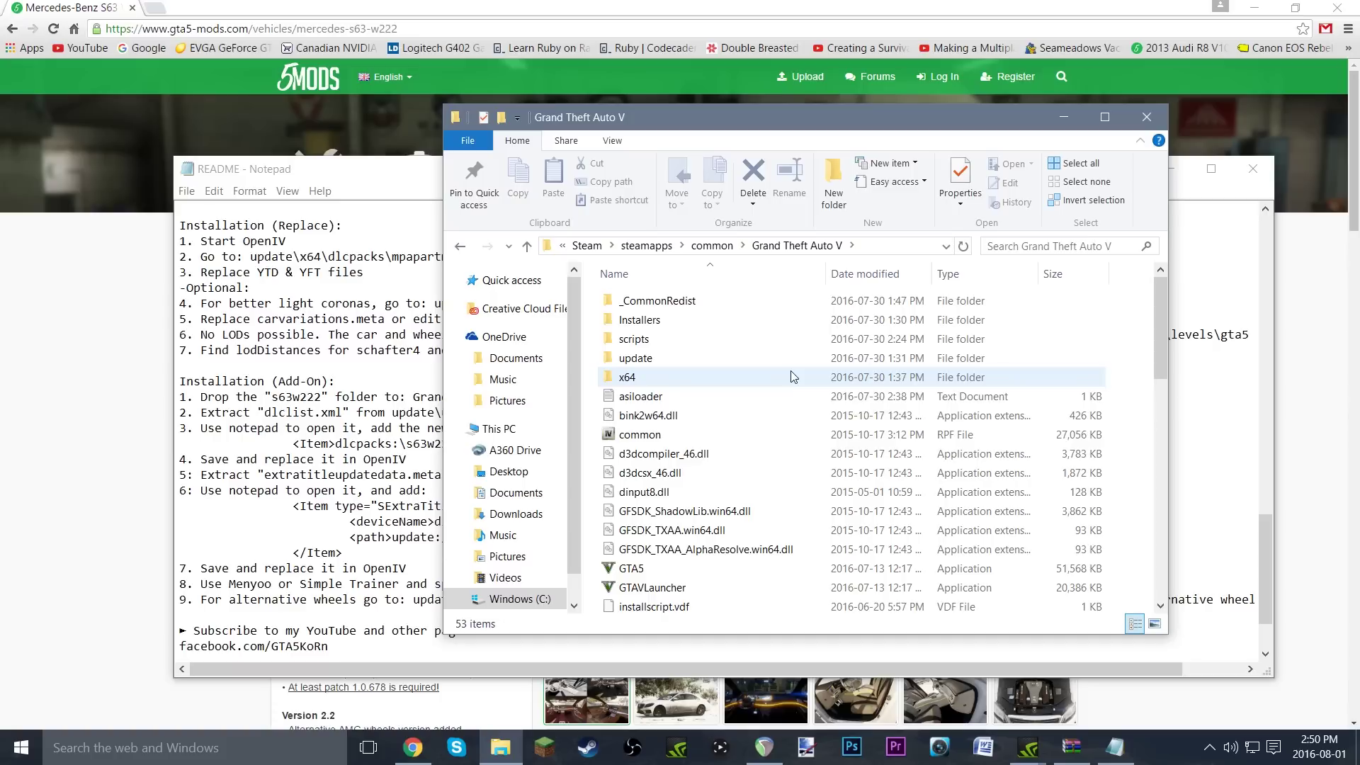
- Compare the lspdfr old and vanilla GTA V folders, then reopen the main Grand Theft Auto V folder
click(712, 245)
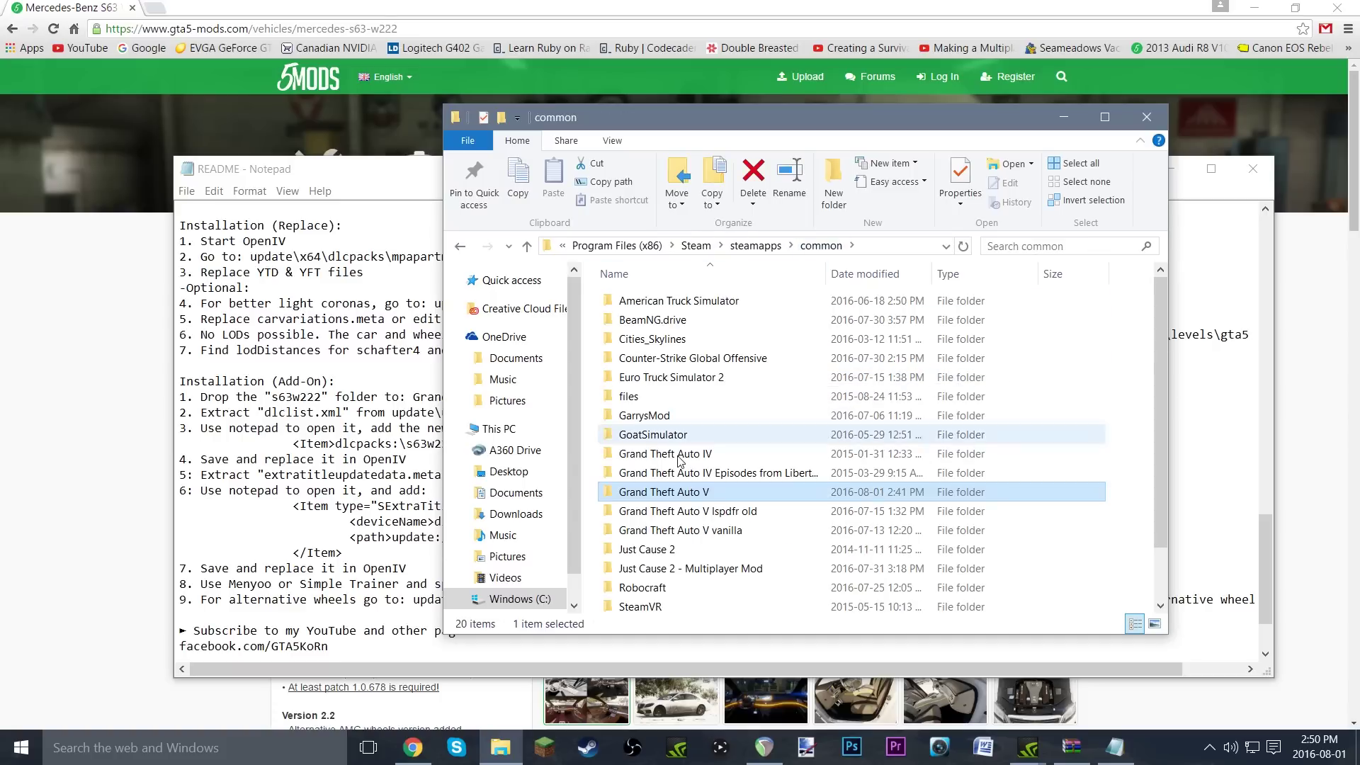
click(679, 517)
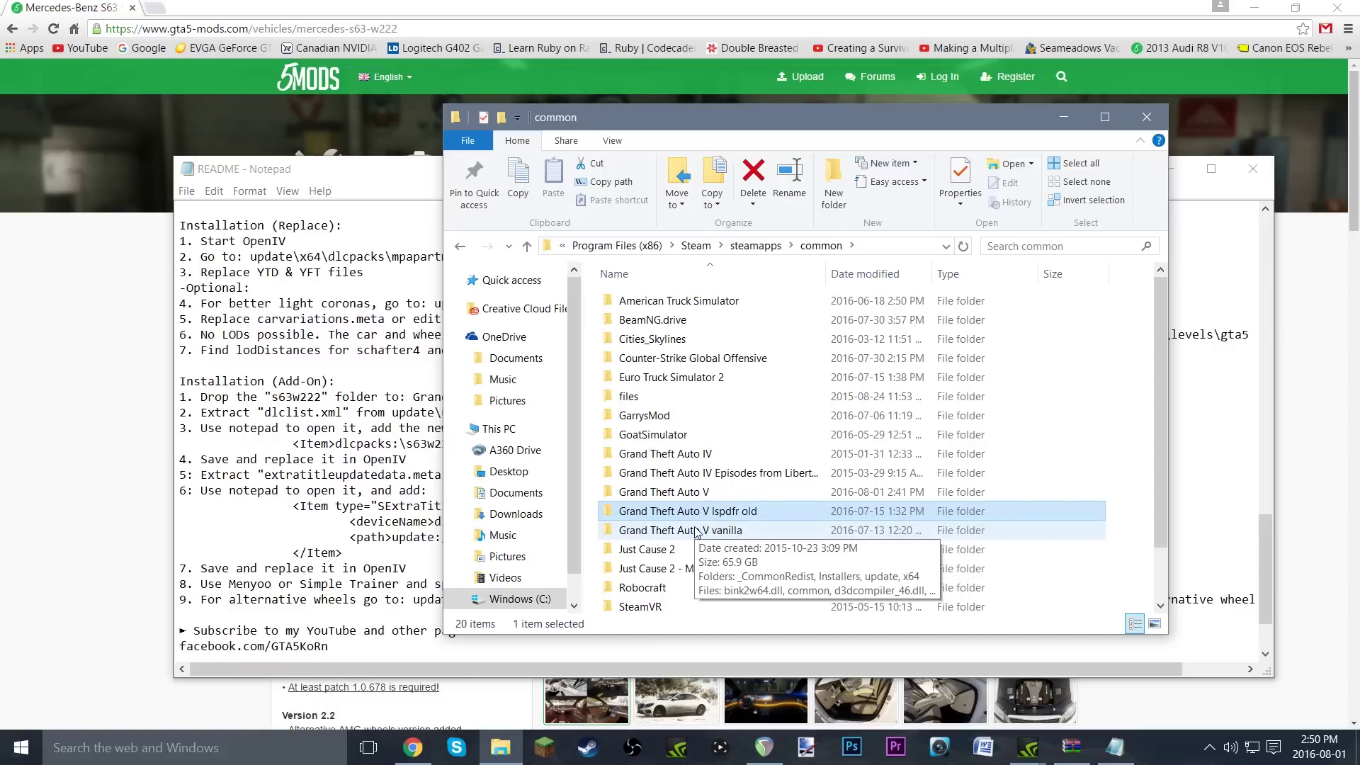
click(704, 530)
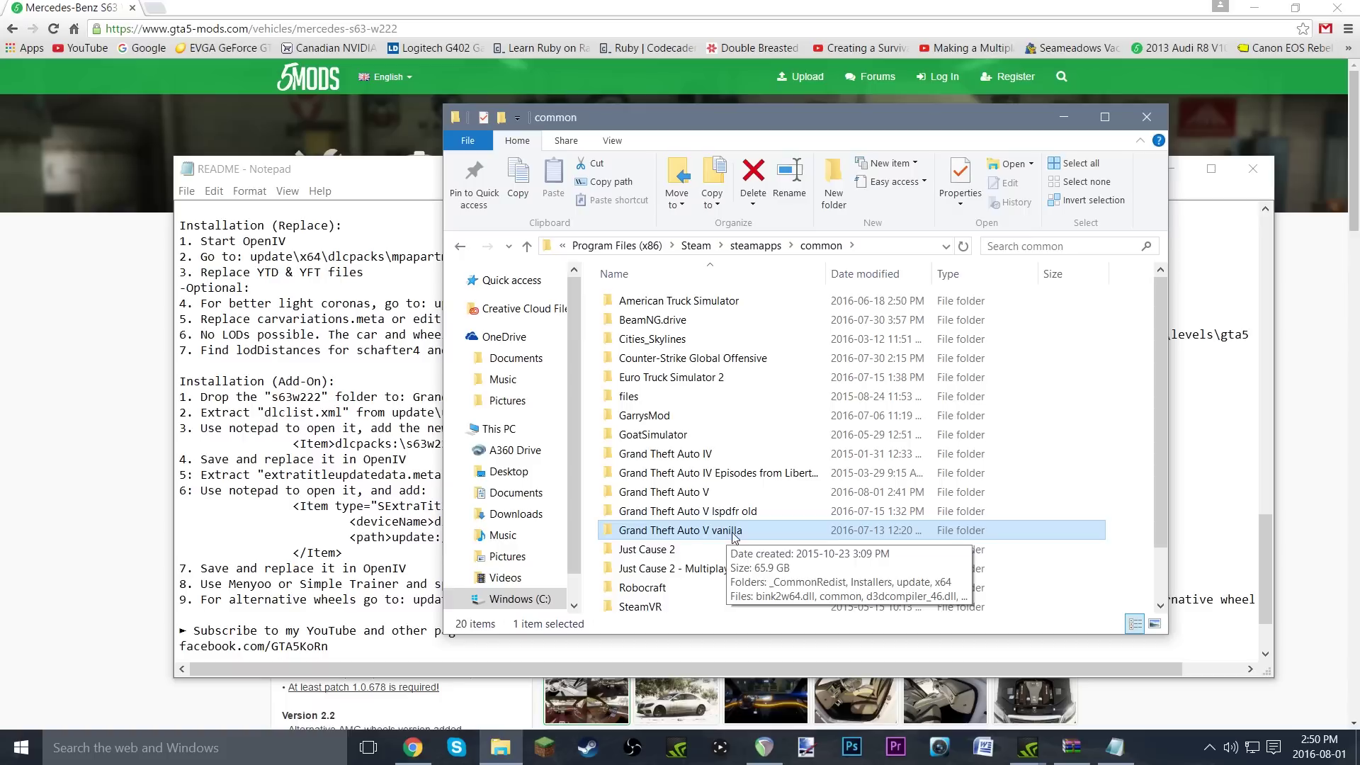
click(702, 495)
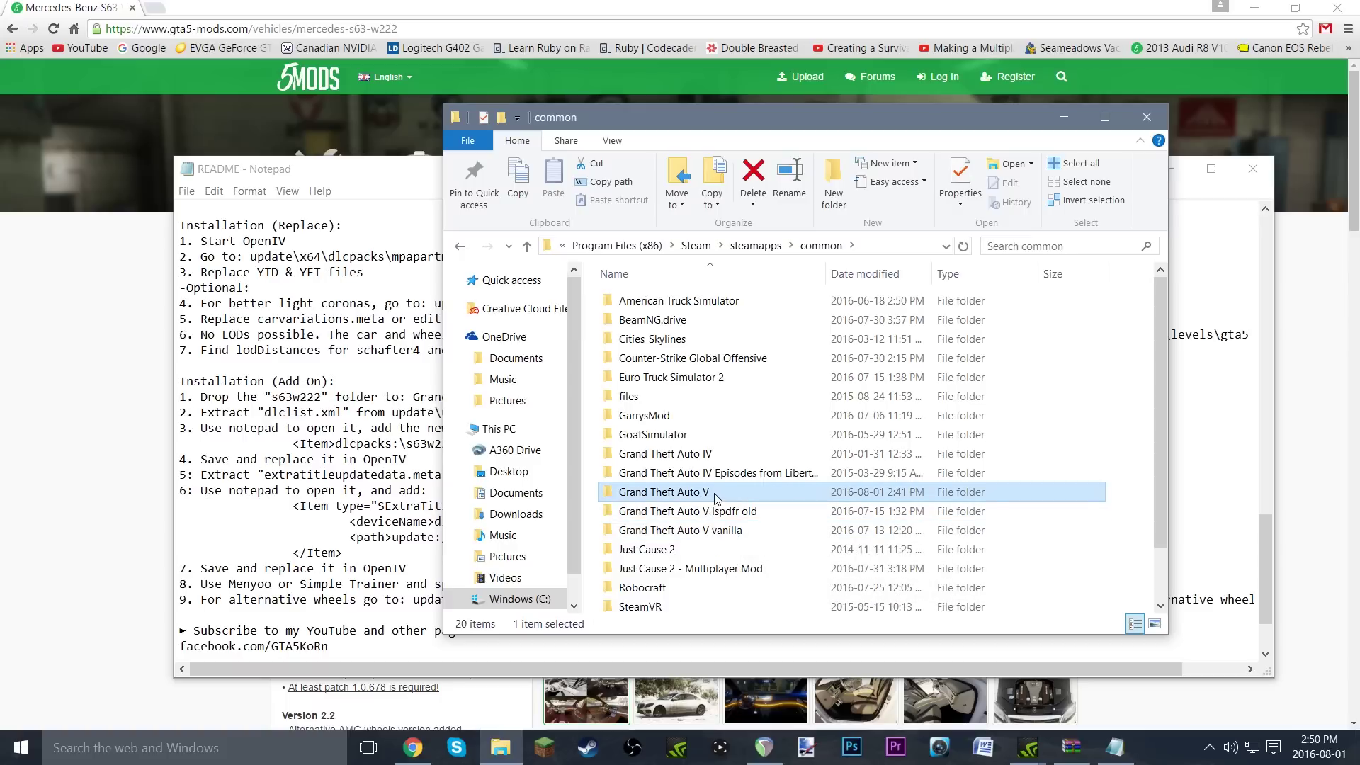
double_click(716, 495)
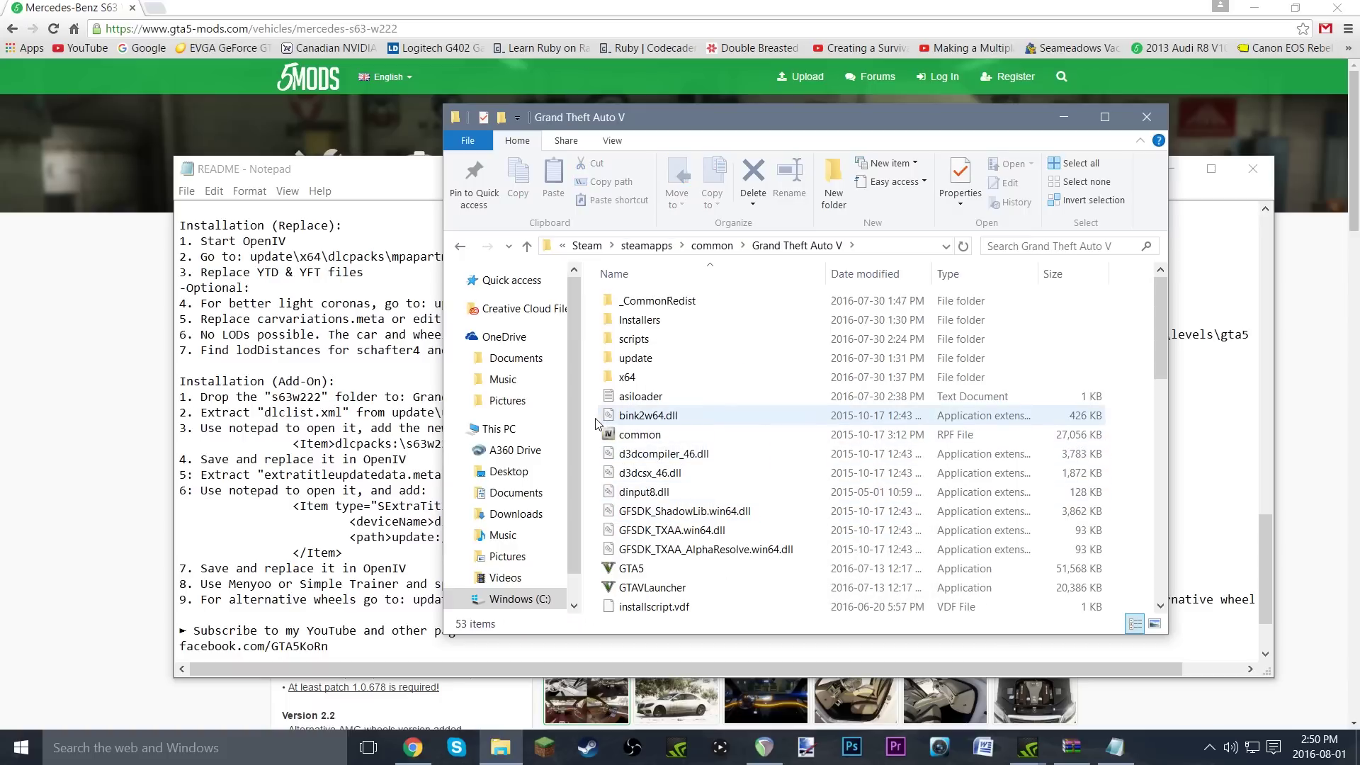
- Check the README, then go into update\x64\dlcpacks
scroll(599, 430, down, 3)
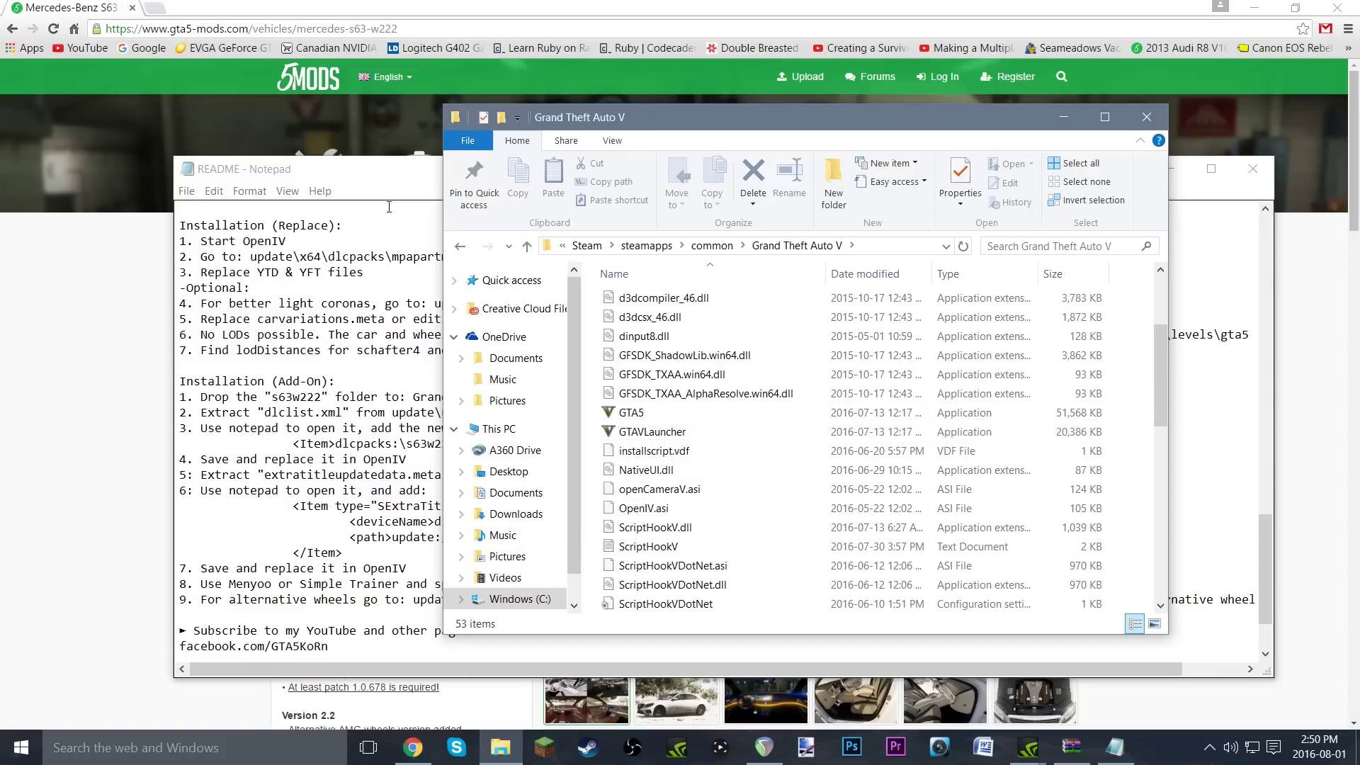
click(398, 184)
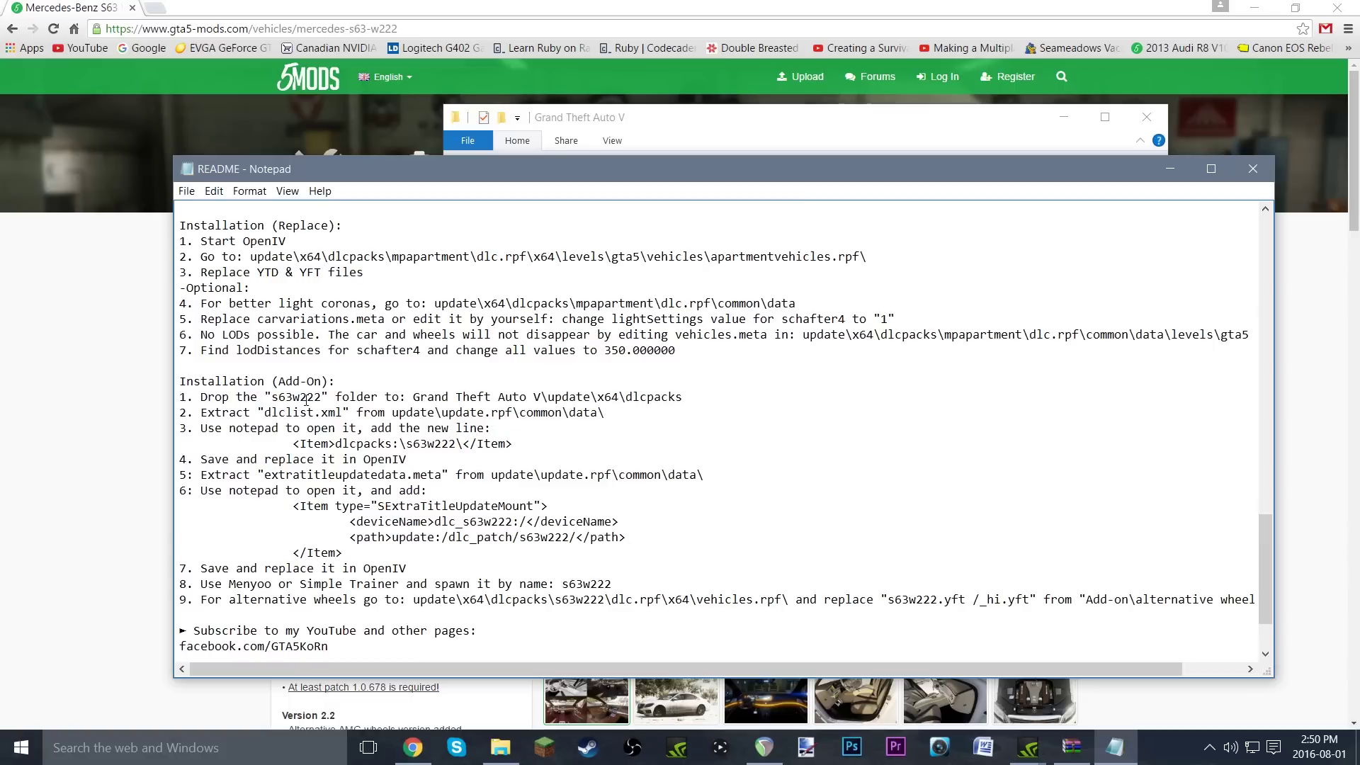
click(710, 126)
scroll(682, 373, up, 3)
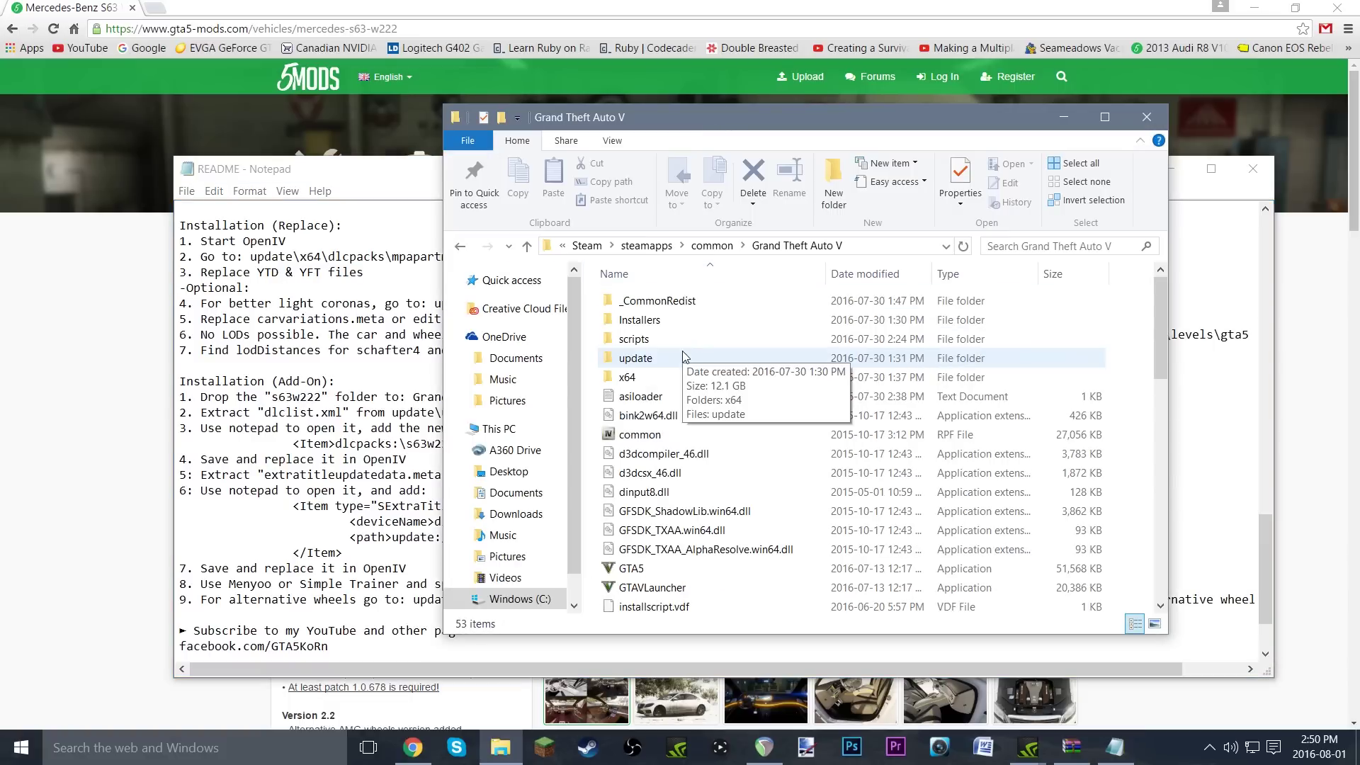
double_click(635, 358)
double_click(630, 300)
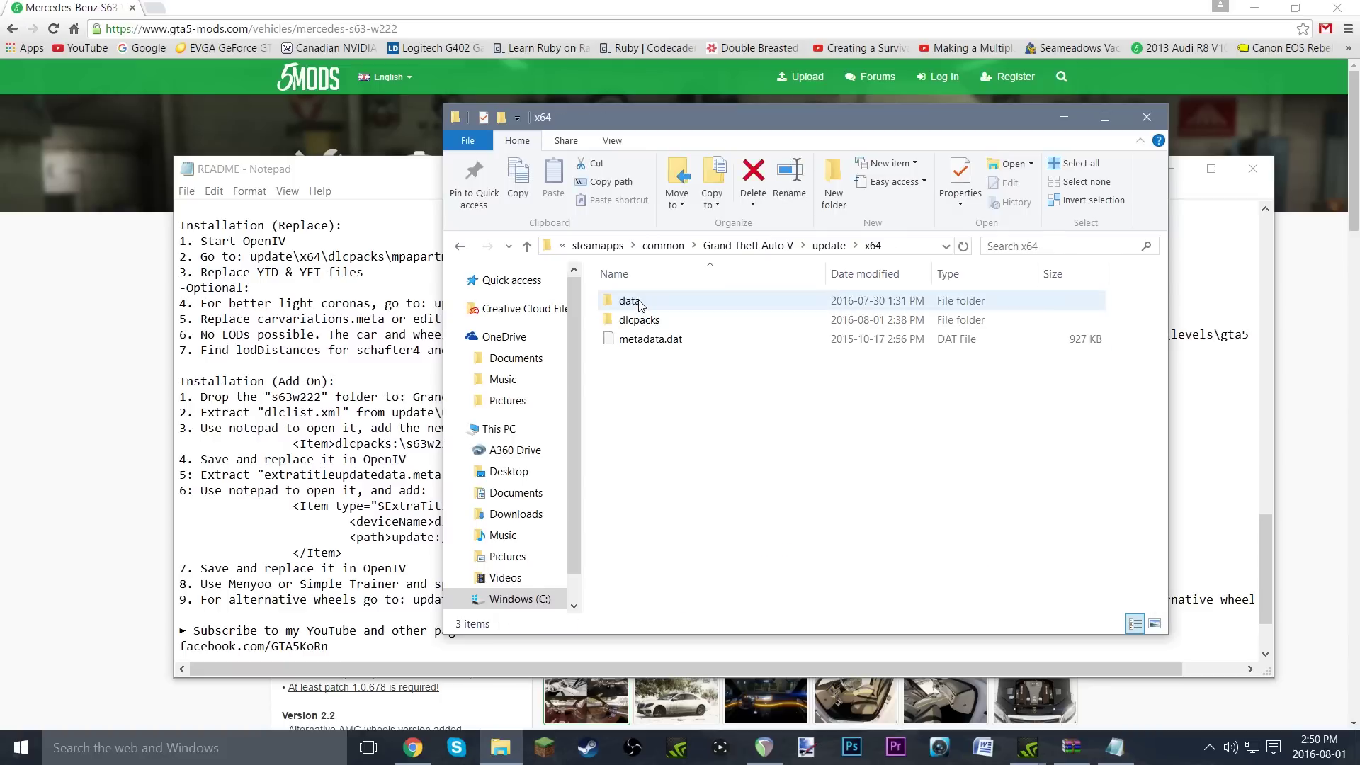
double_click(640, 321)
- Place Explorer and WinRAR side by side and copy the Add-on\s63w222 folder into dlcpacks
key(super+Left)
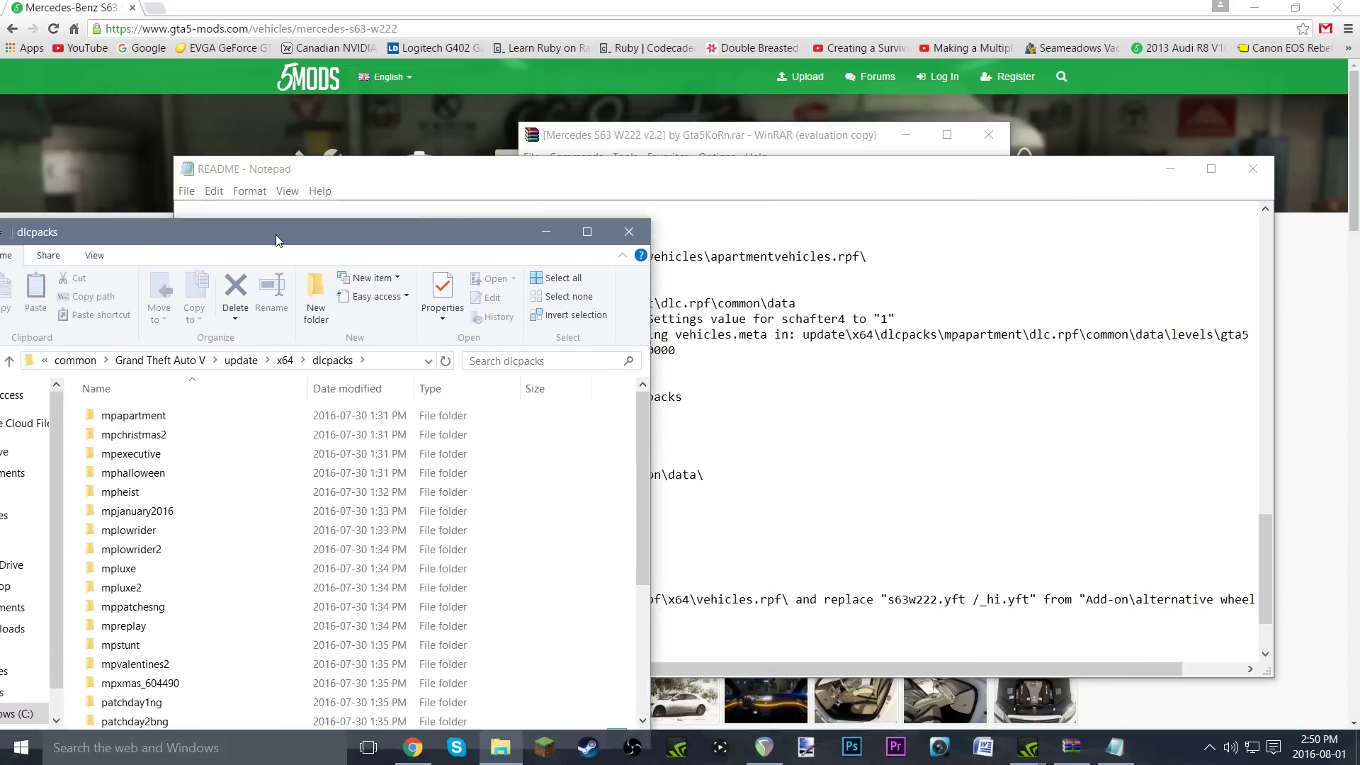
click(1225, 142)
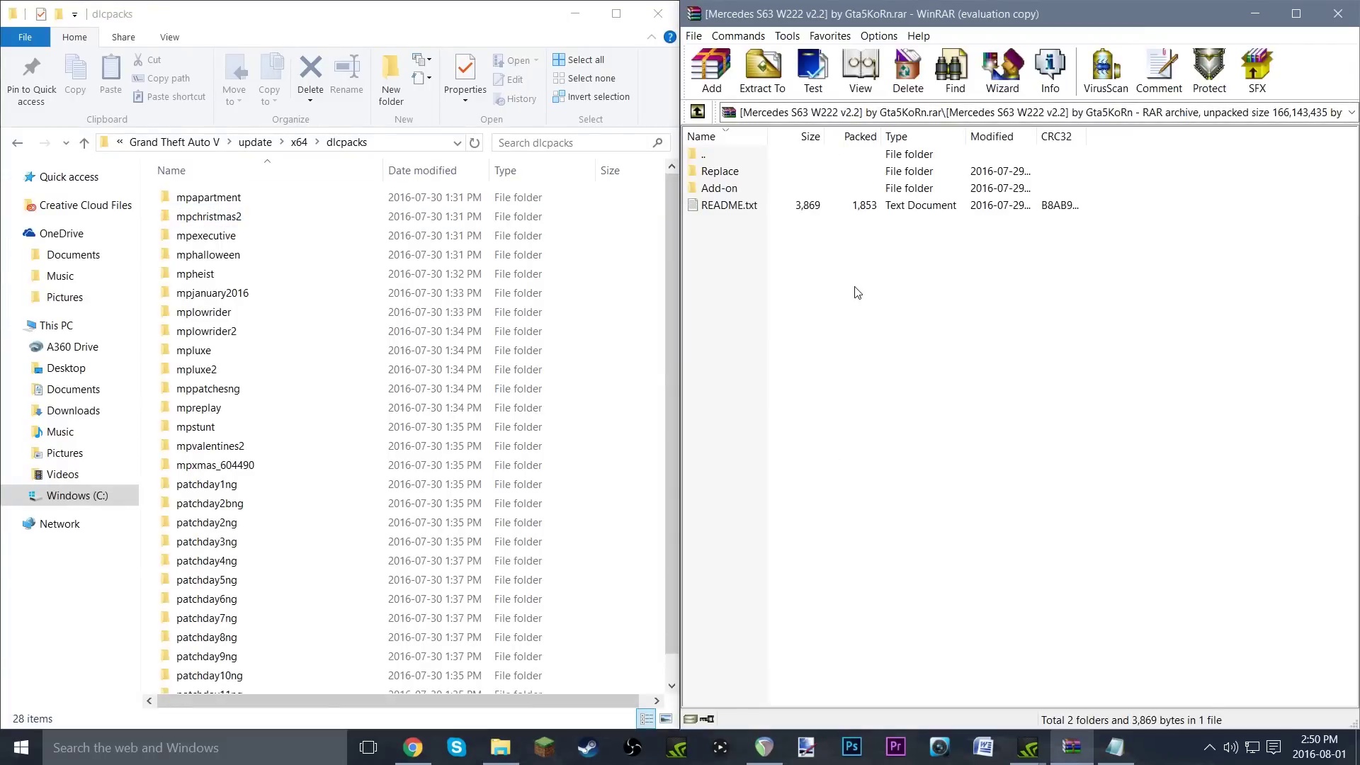
double_click(733, 188)
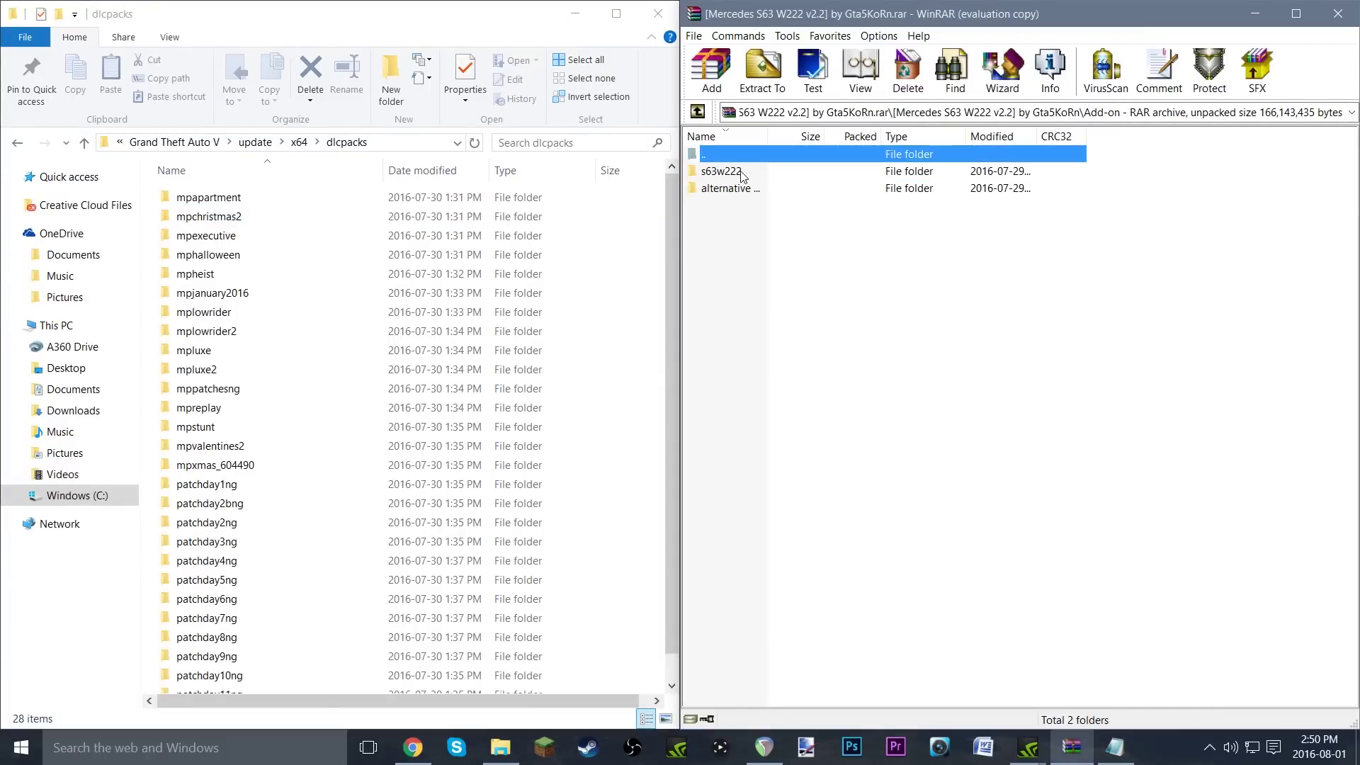
double_click(741, 173)
double_click(740, 156)
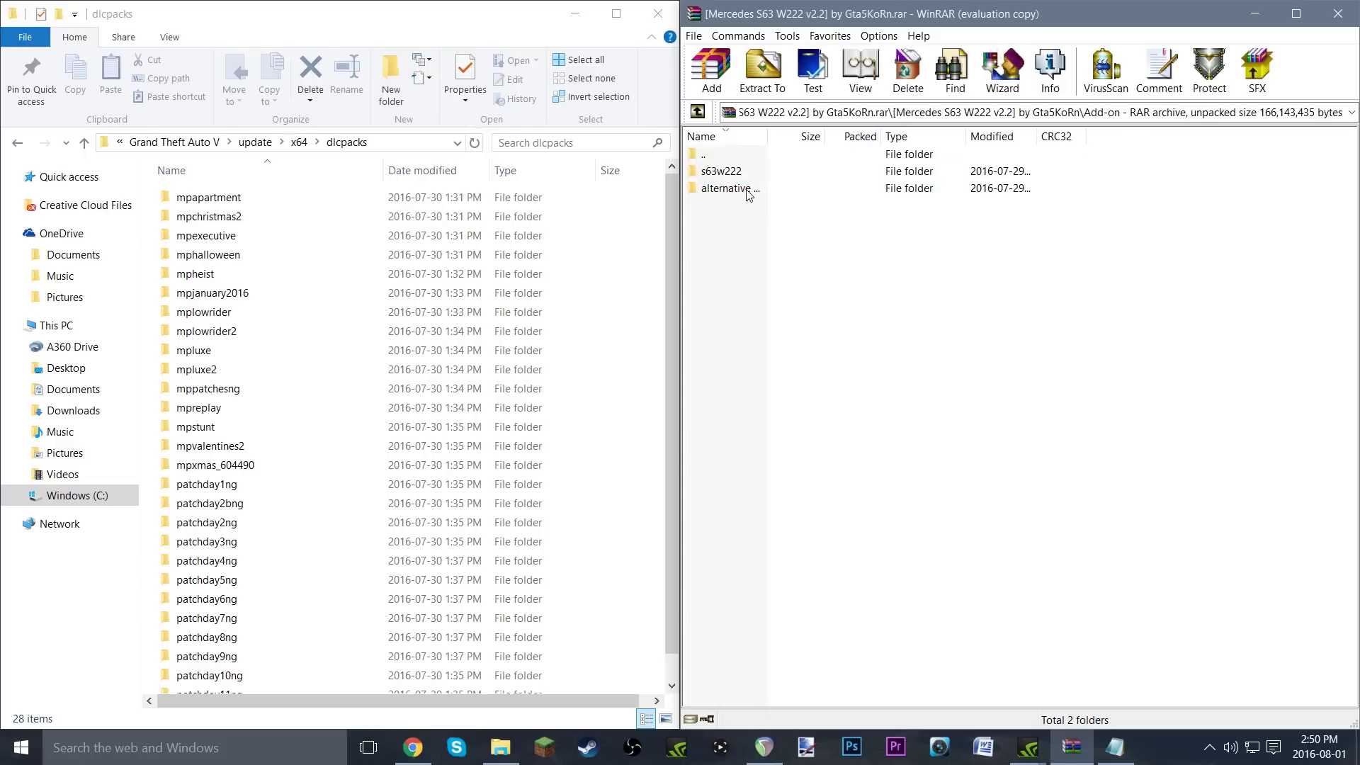
click(754, 174)
drag(688, 205, 154, 405)
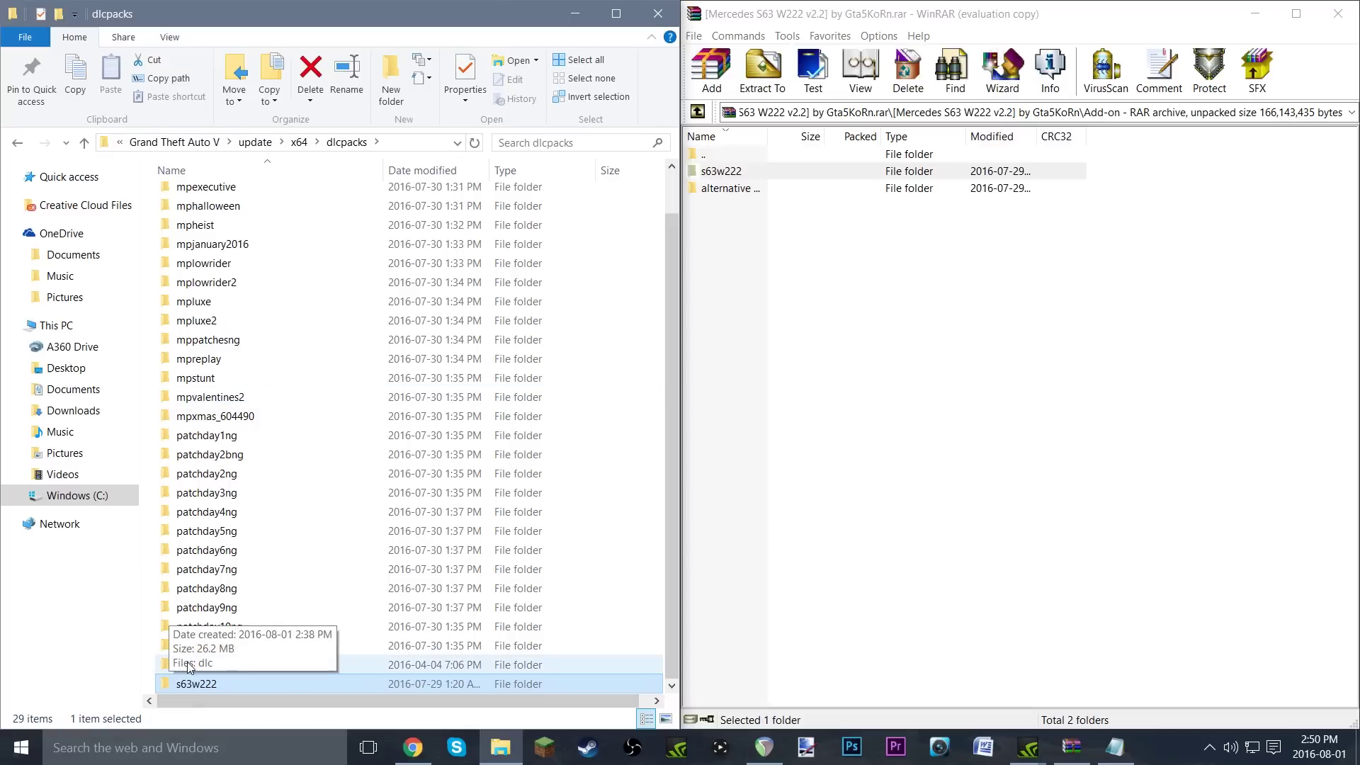
click(153, 652)
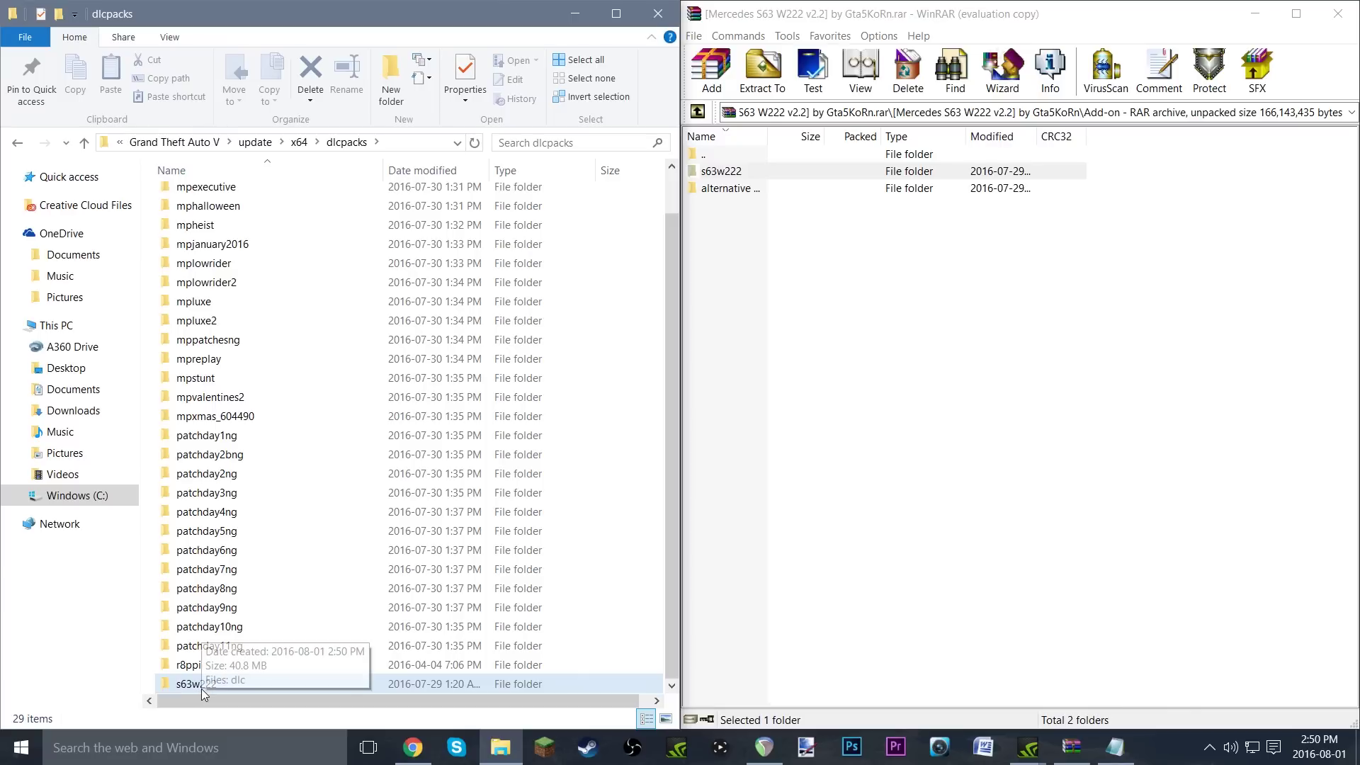
scroll(201, 688, up, 1)
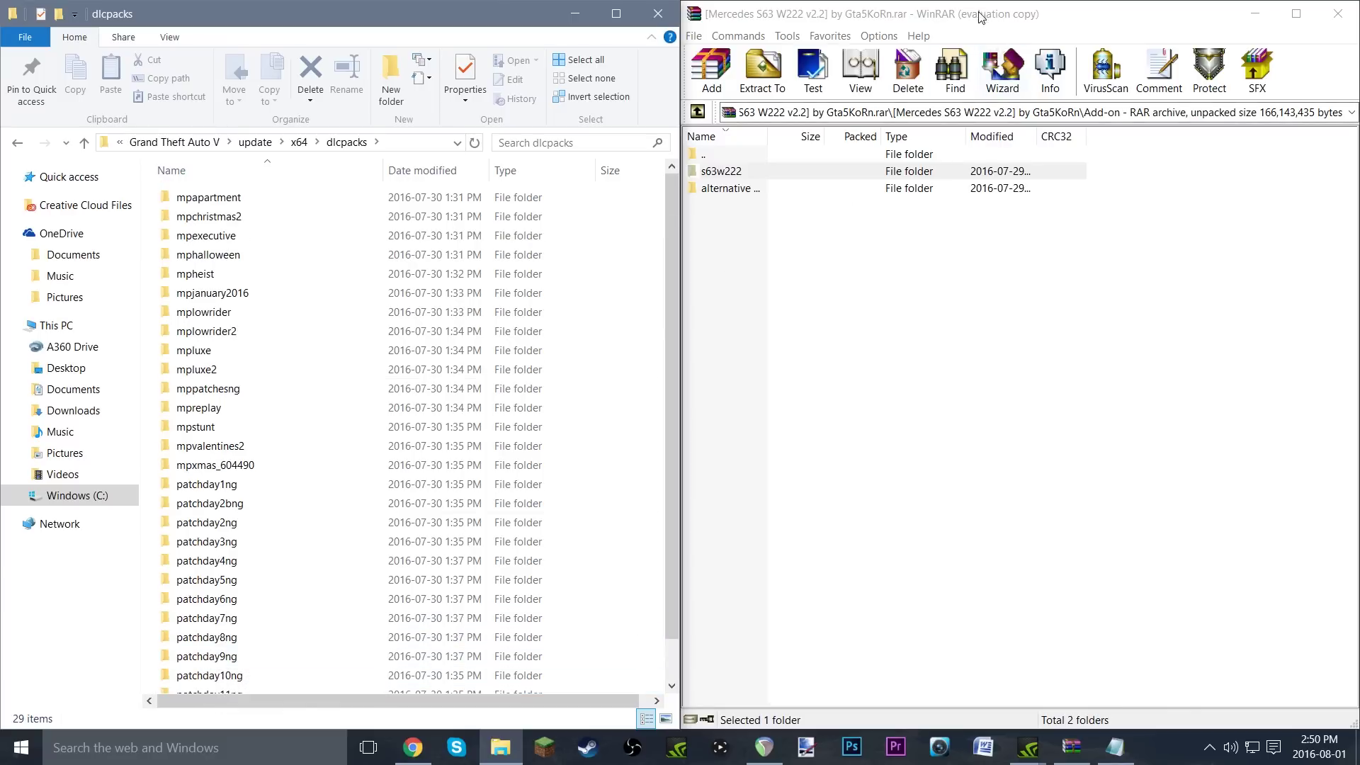
- Undock both windows, bring the README forward, and search Windows for OpenIV
drag(504, 15, 519, 92)
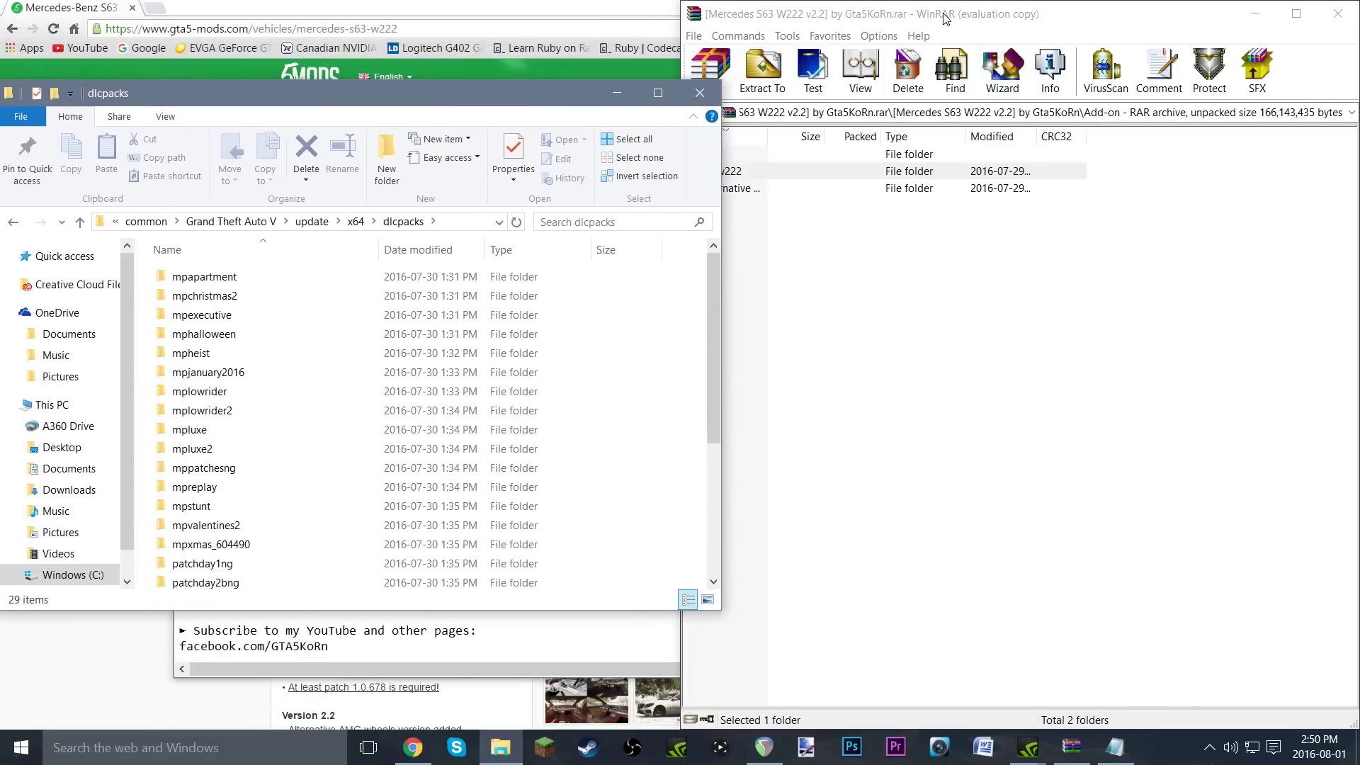
drag(886, 13, 885, 61)
double_click(782, 205)
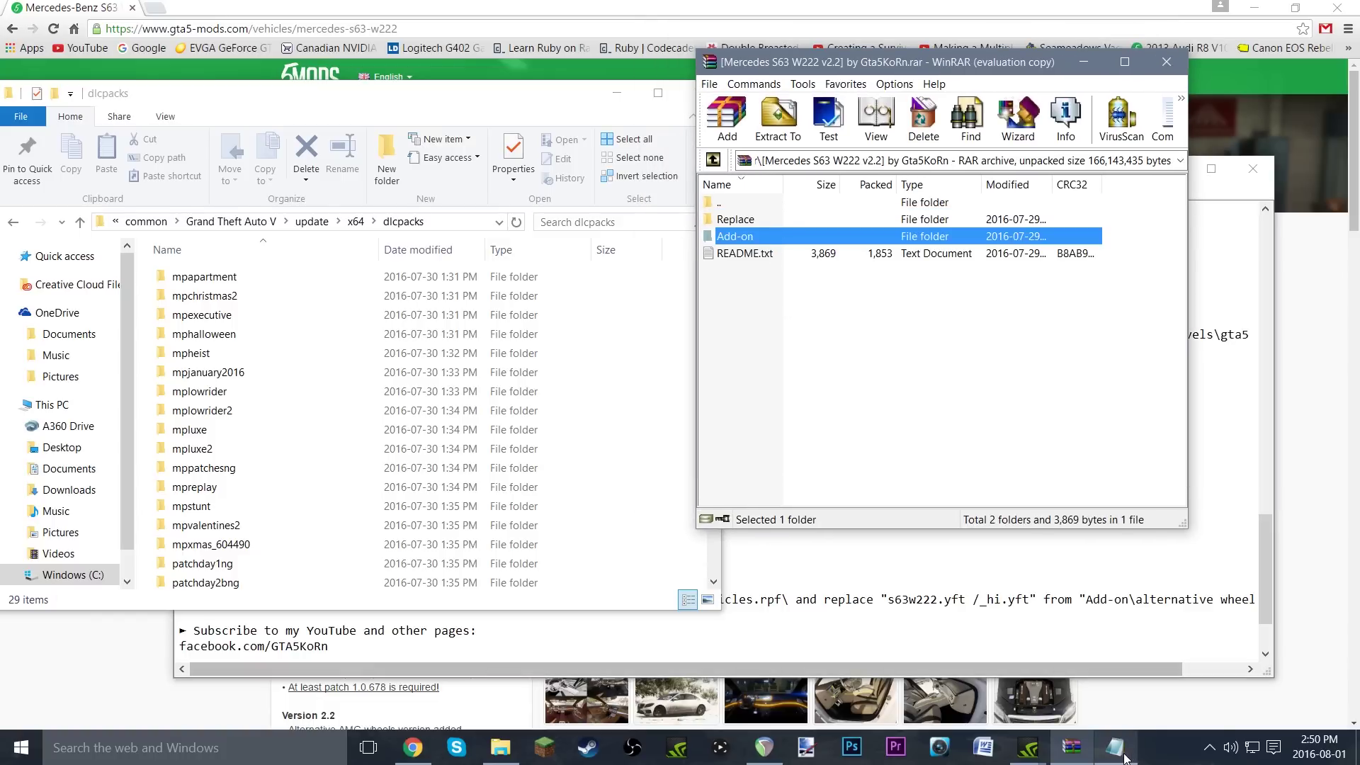
click(496, 668)
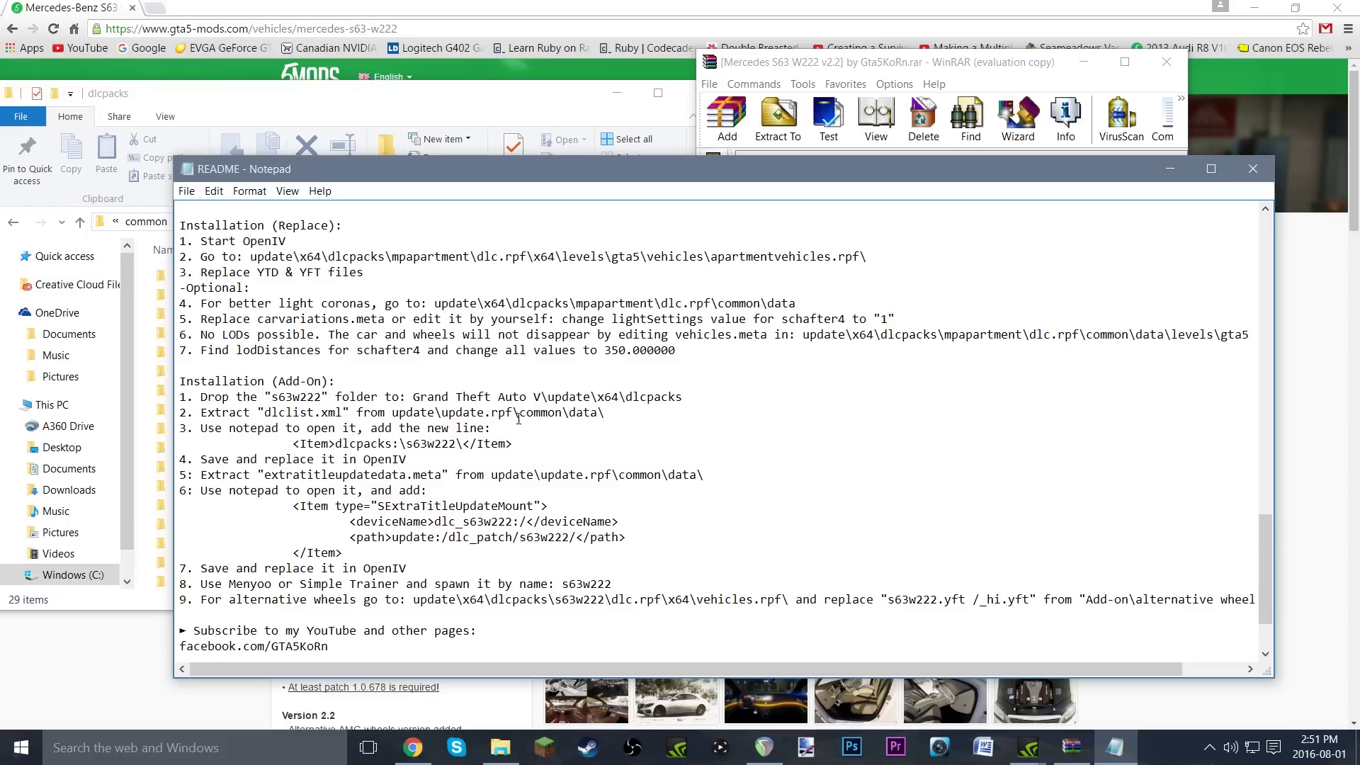
click(177, 748)
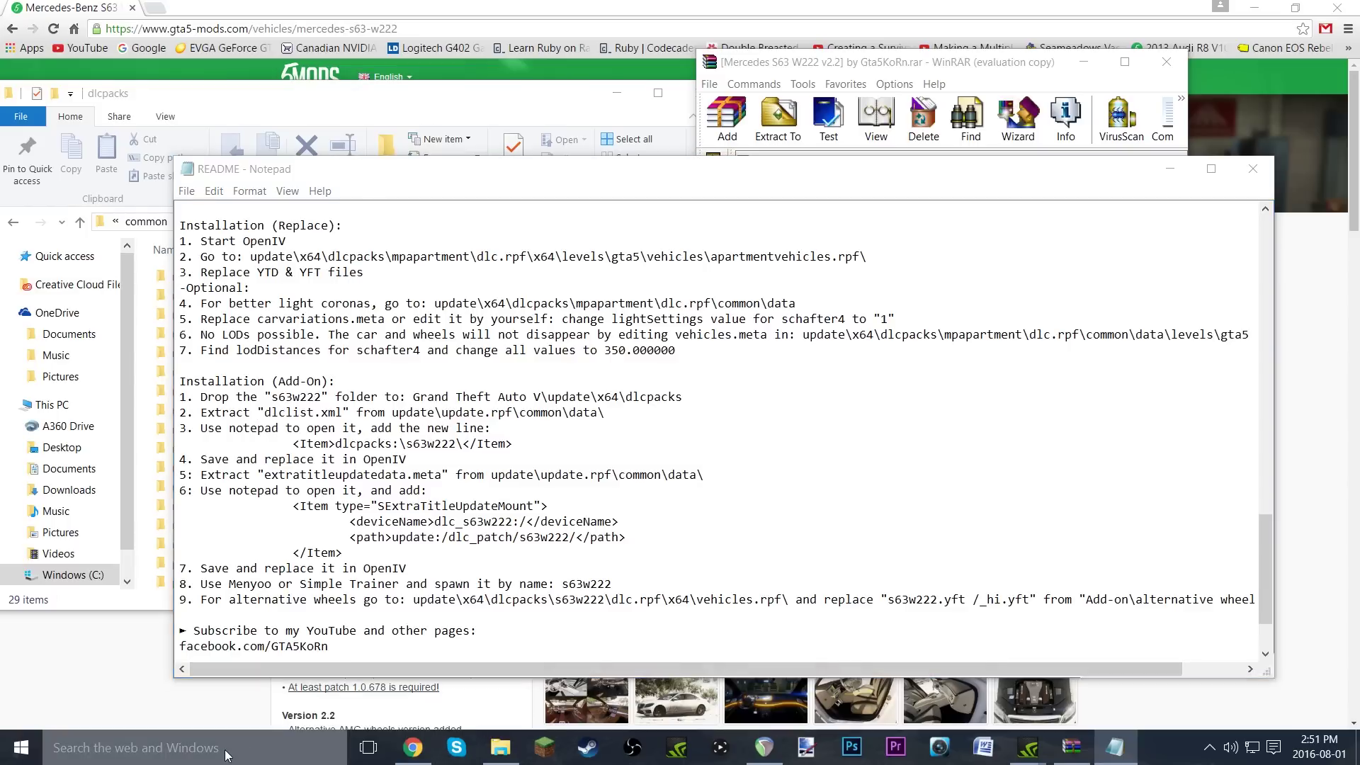
text(ope)
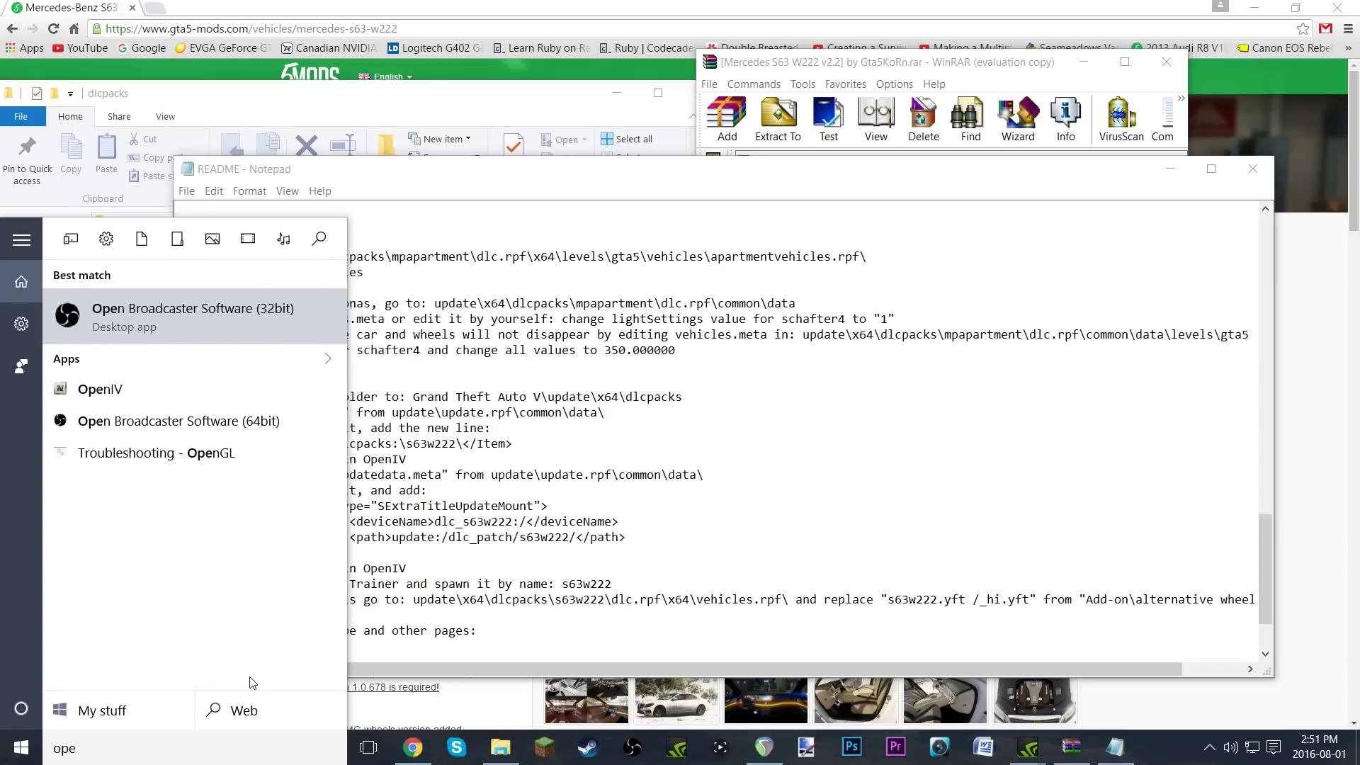
text(nviv)
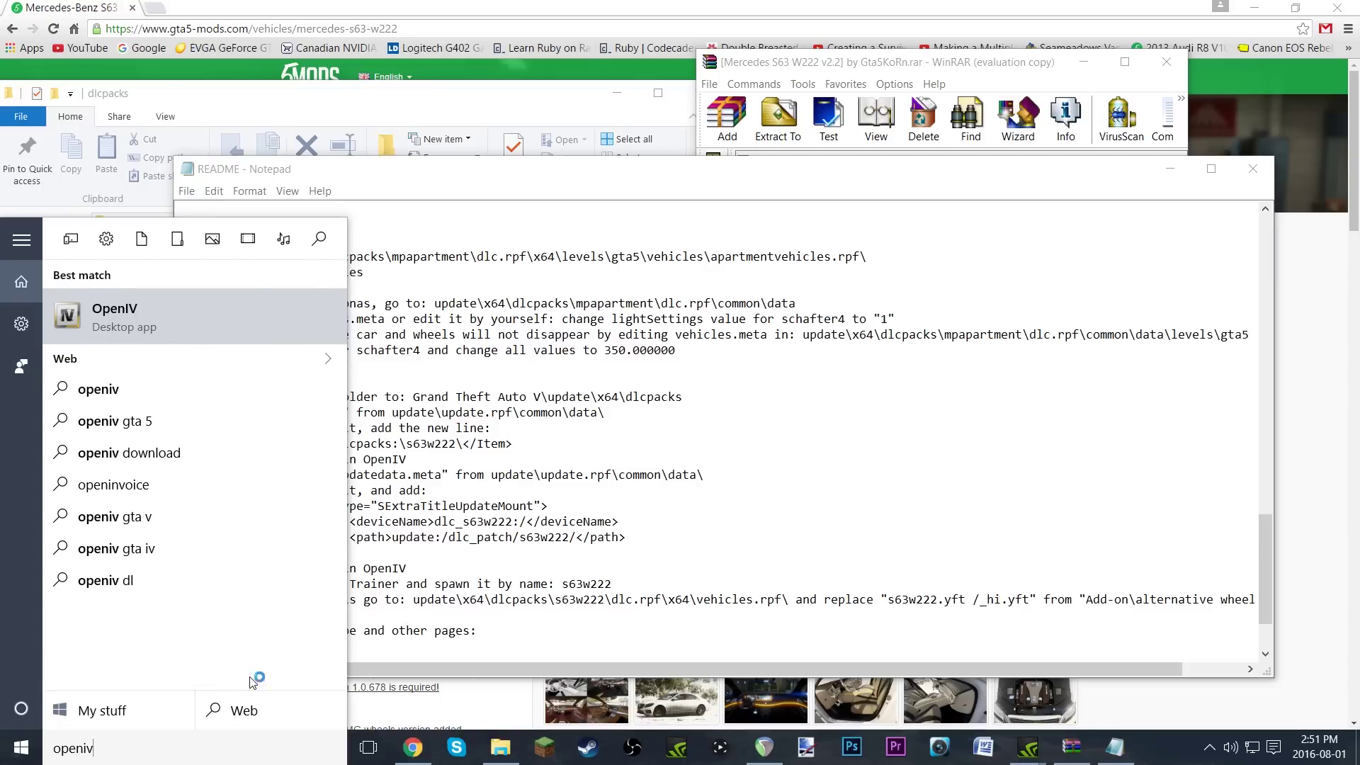
- Launch OpenIV for Grand Theft Auto V on Windows, with the README's update\update.rpf\common\data\ path visible beside it
key(Return)
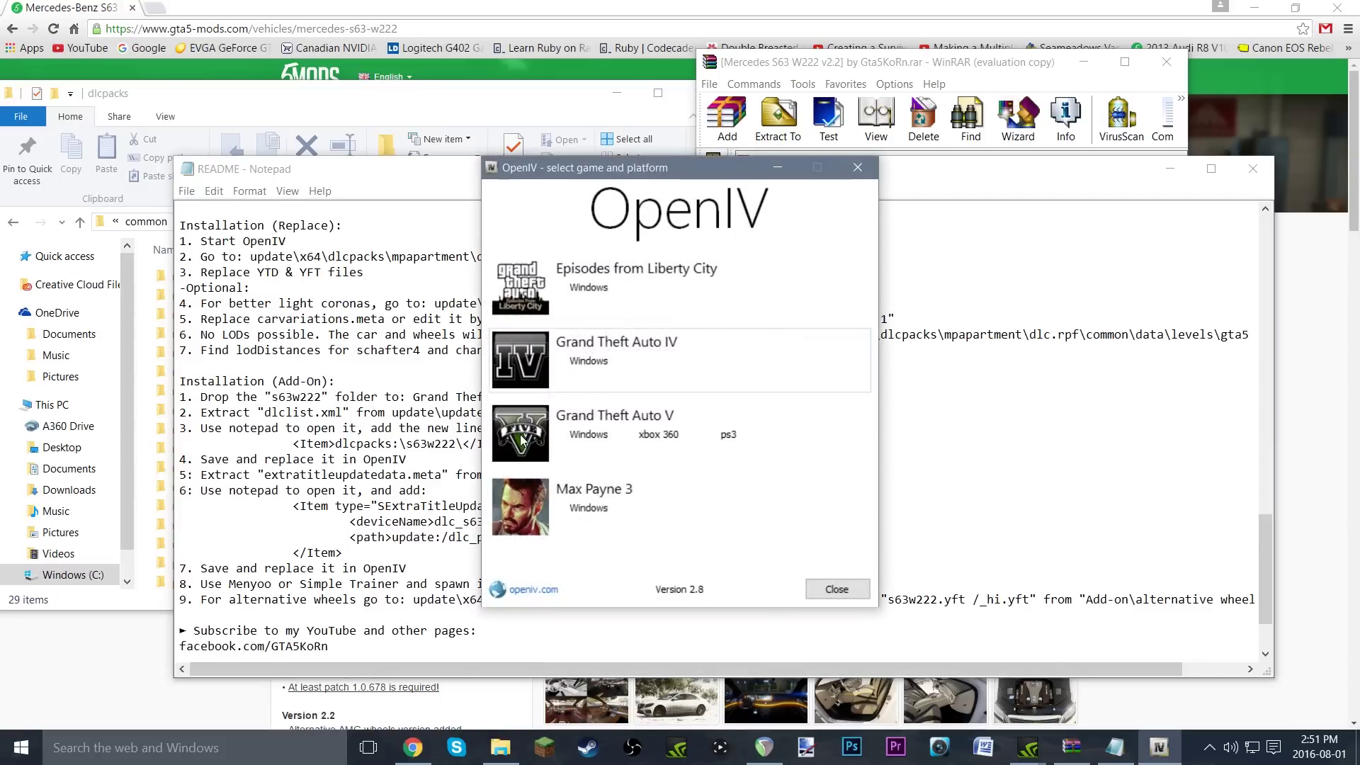
click(579, 439)
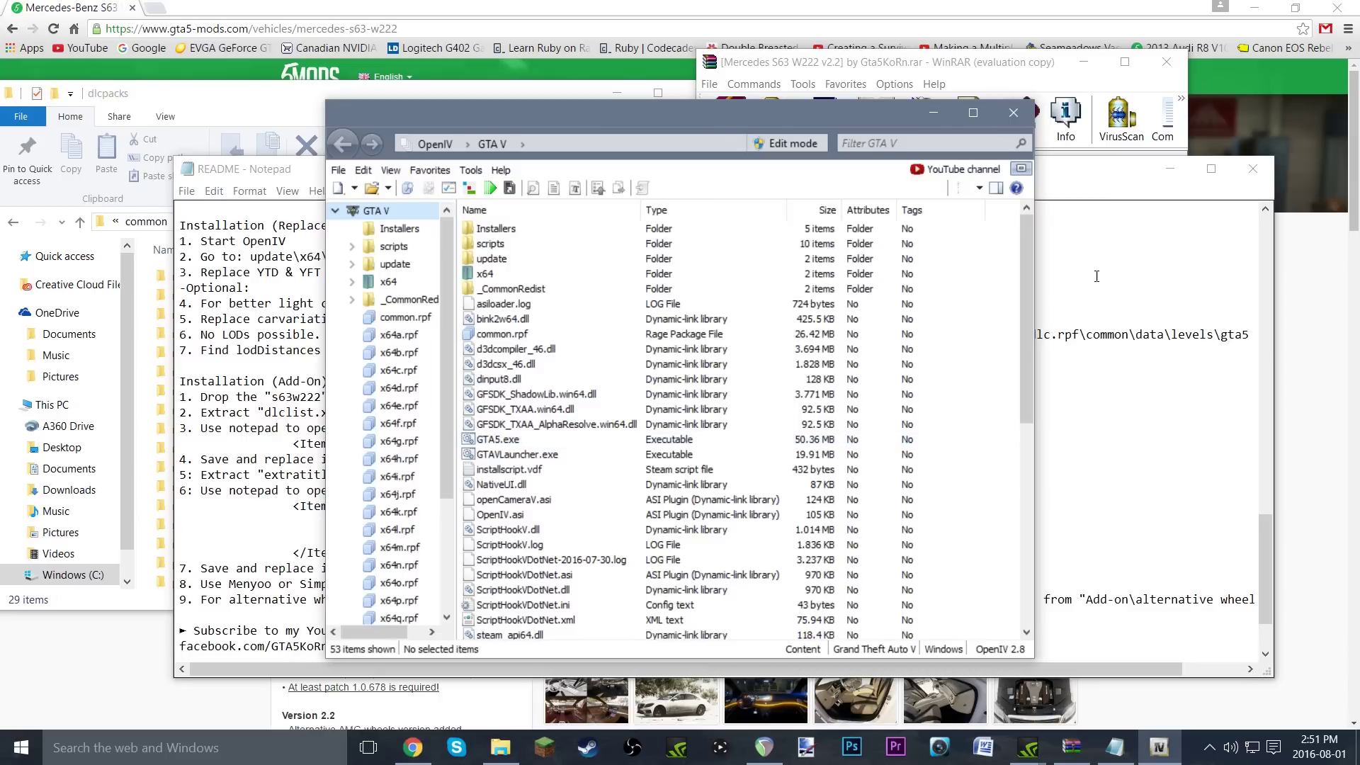
click(1091, 184)
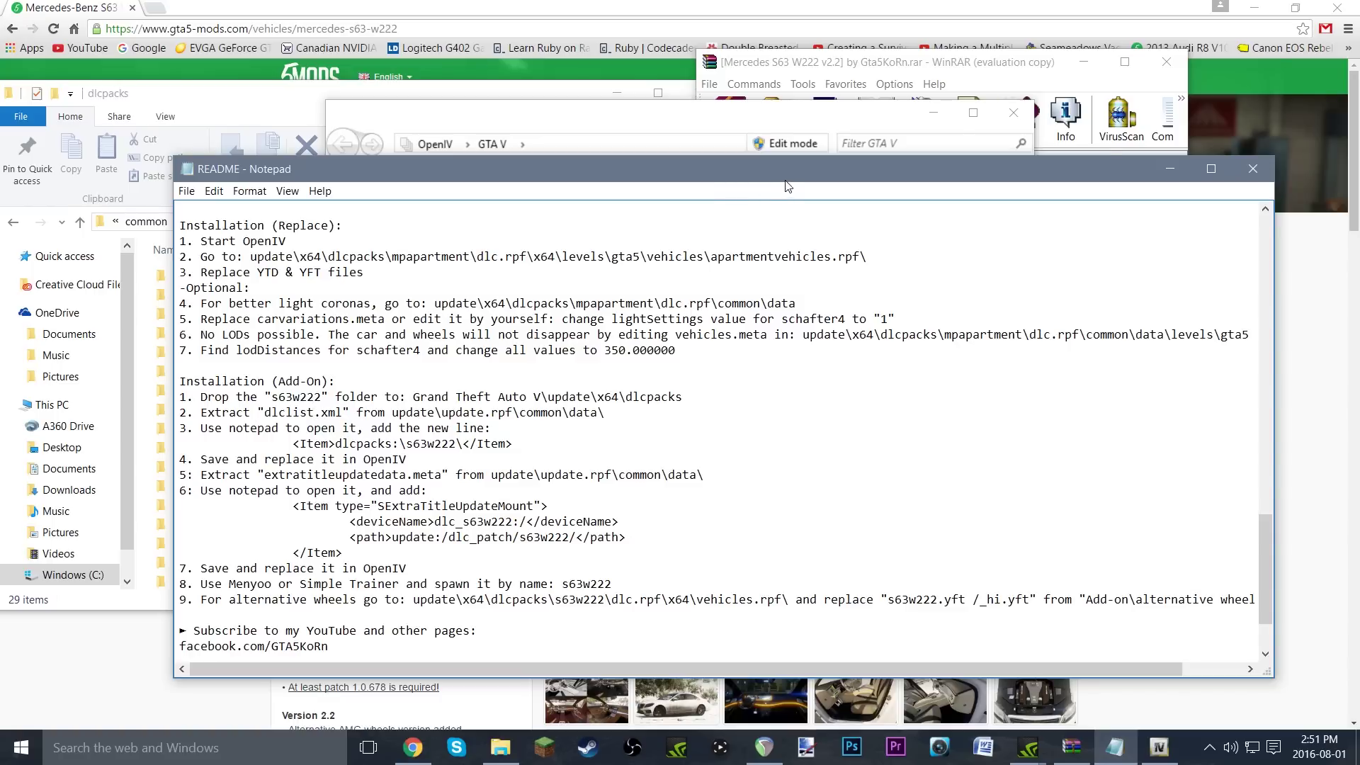
drag(788, 185, 799, 327)
drag(615, 563, 403, 553)
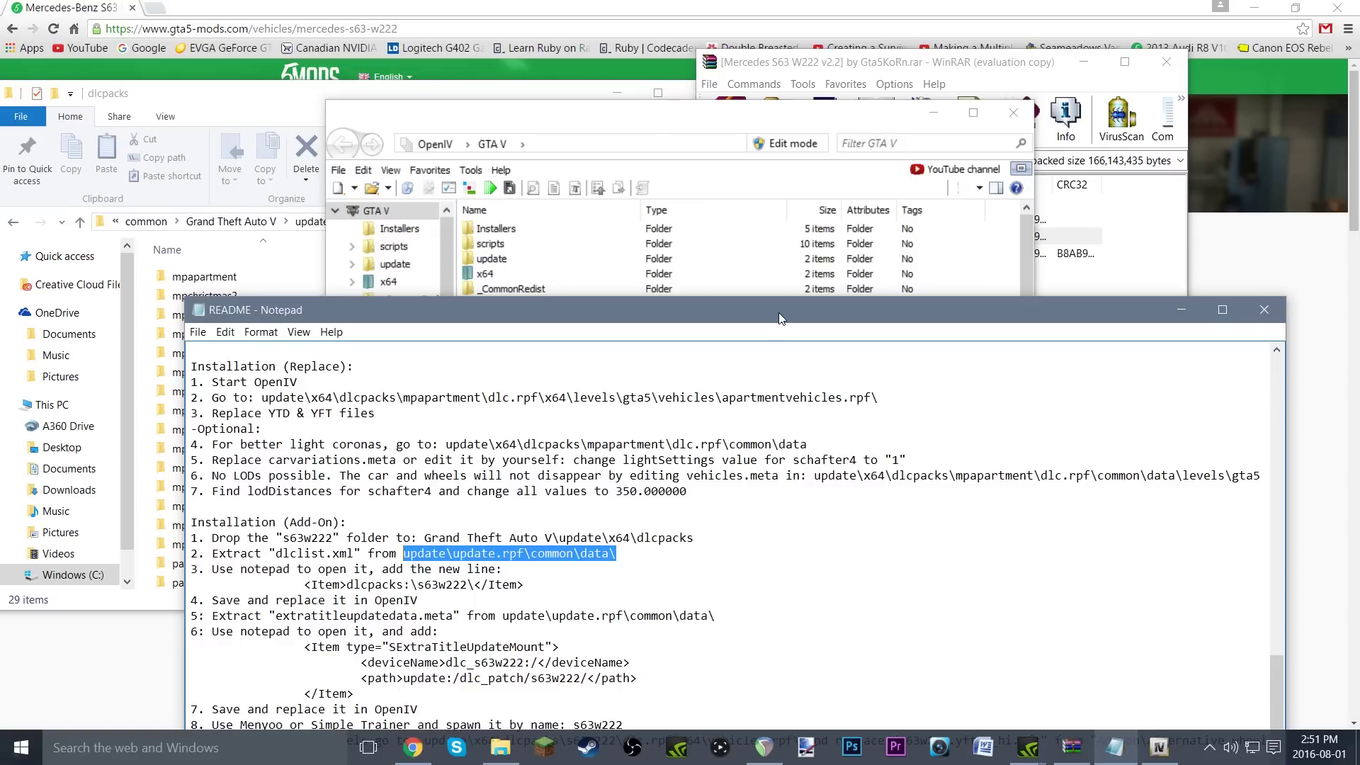
drag(779, 313, 774, 420)
click(720, 123)
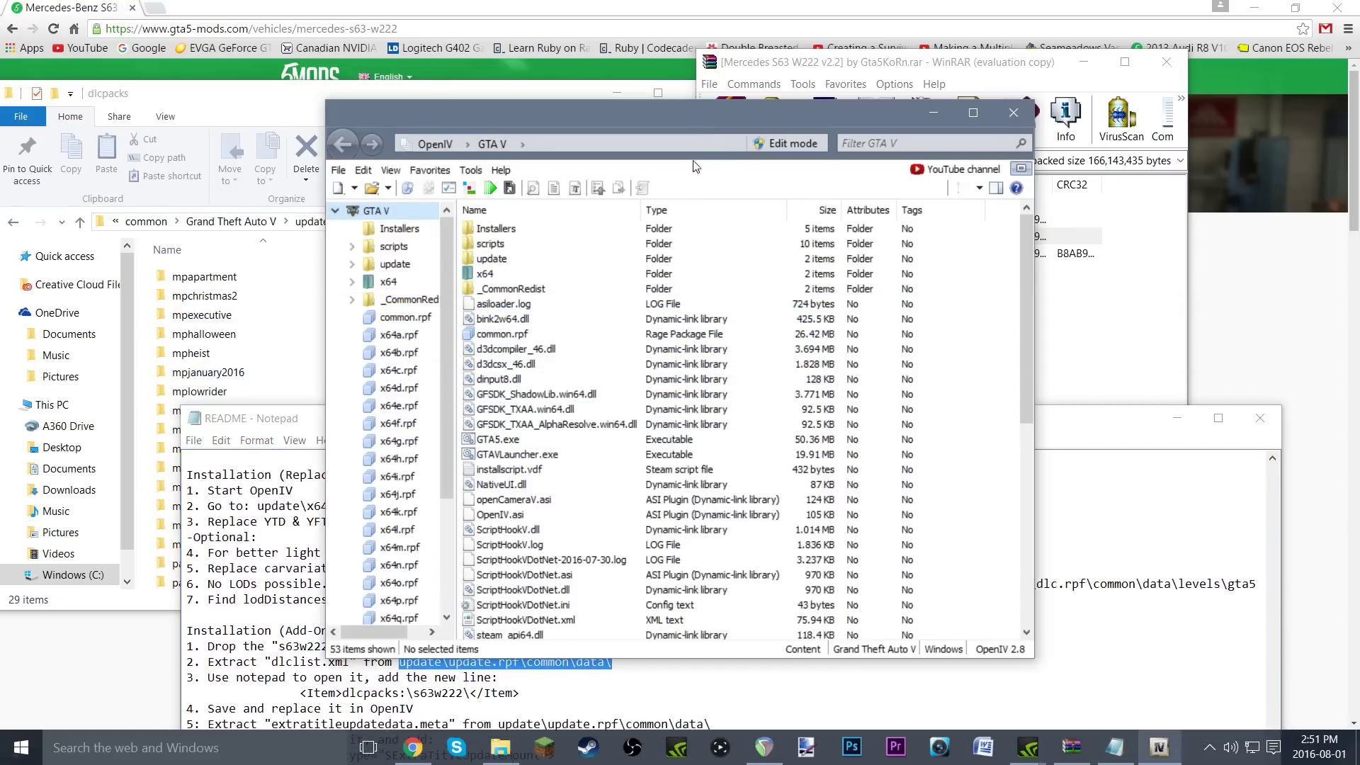
drag(697, 121, 701, 93)
- Navigate OpenIV into update\update.rpf\common\data
double_click(522, 233)
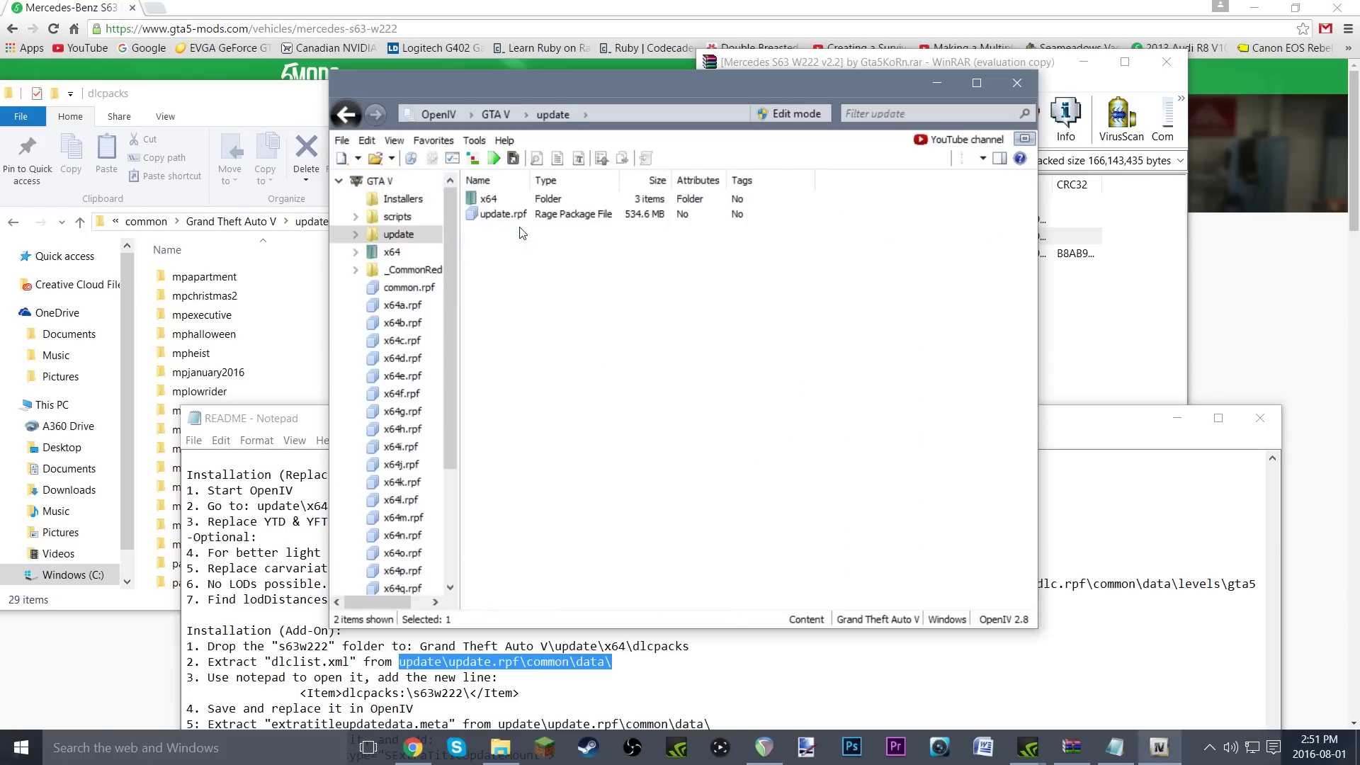
double_click(522, 214)
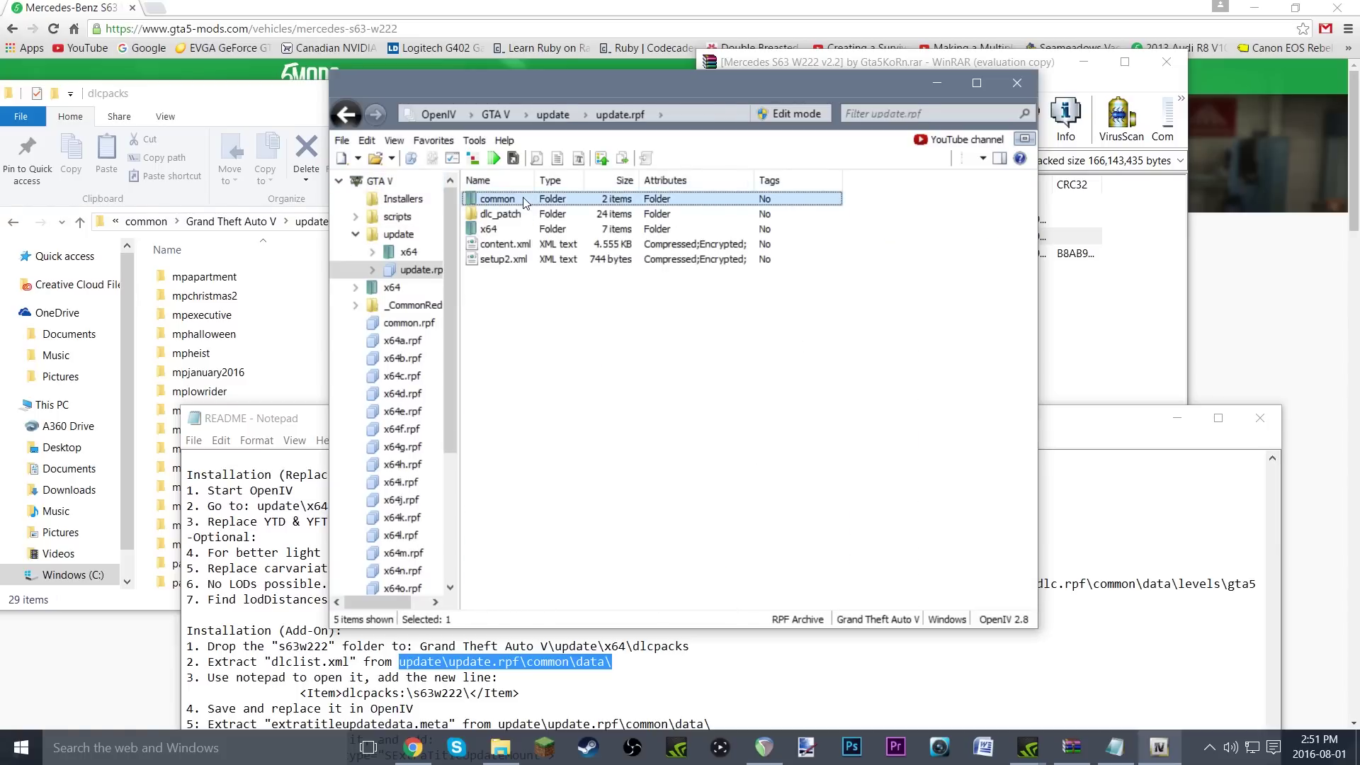
double_click(525, 201)
double_click(525, 199)
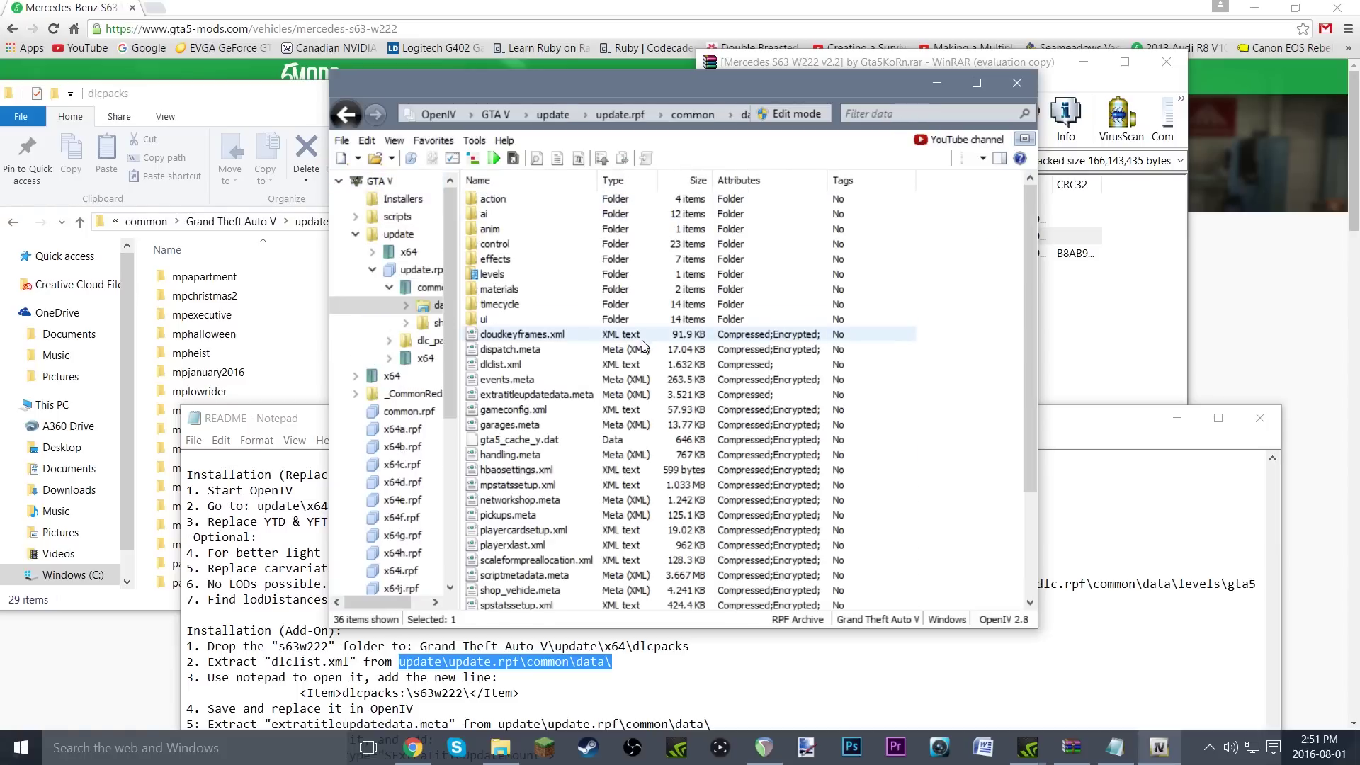
- Extract dlclist.xml to the Desktop
click(511, 365)
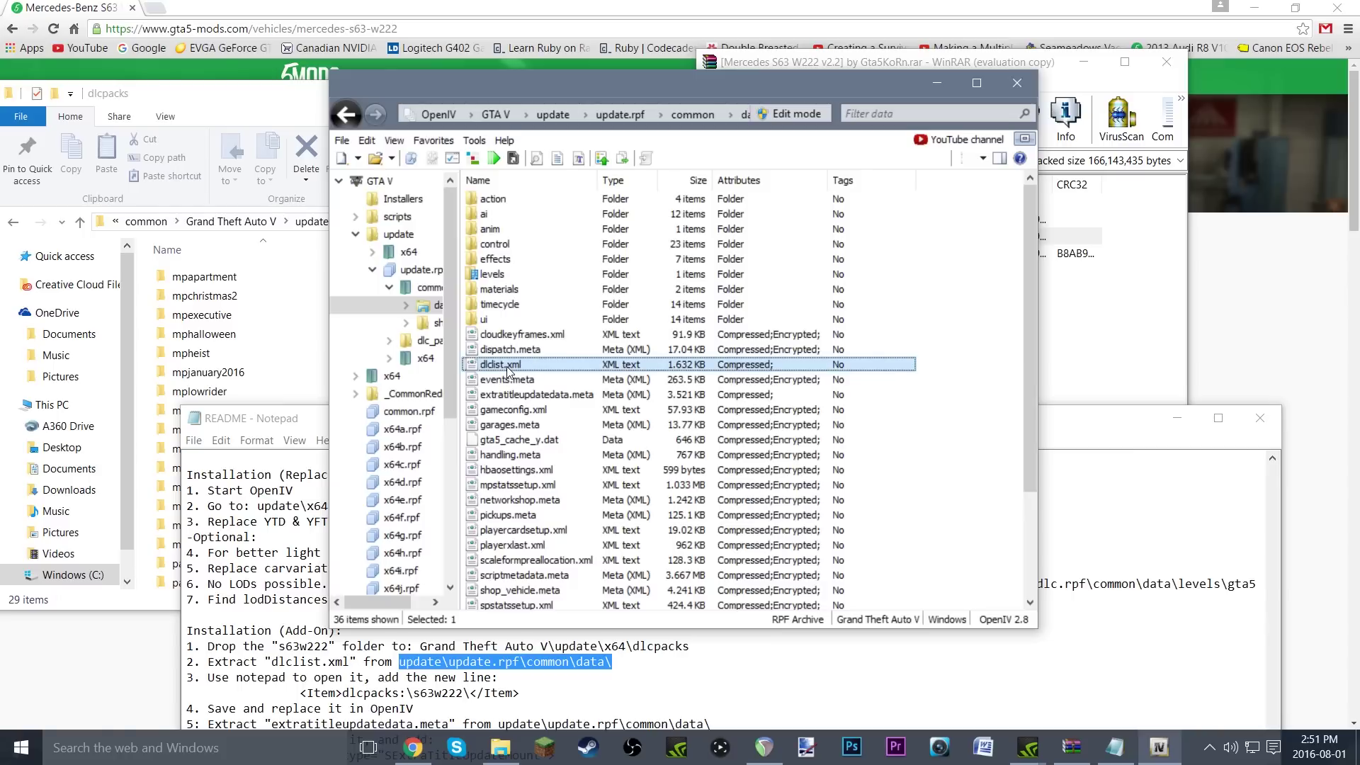
right_click(507, 371)
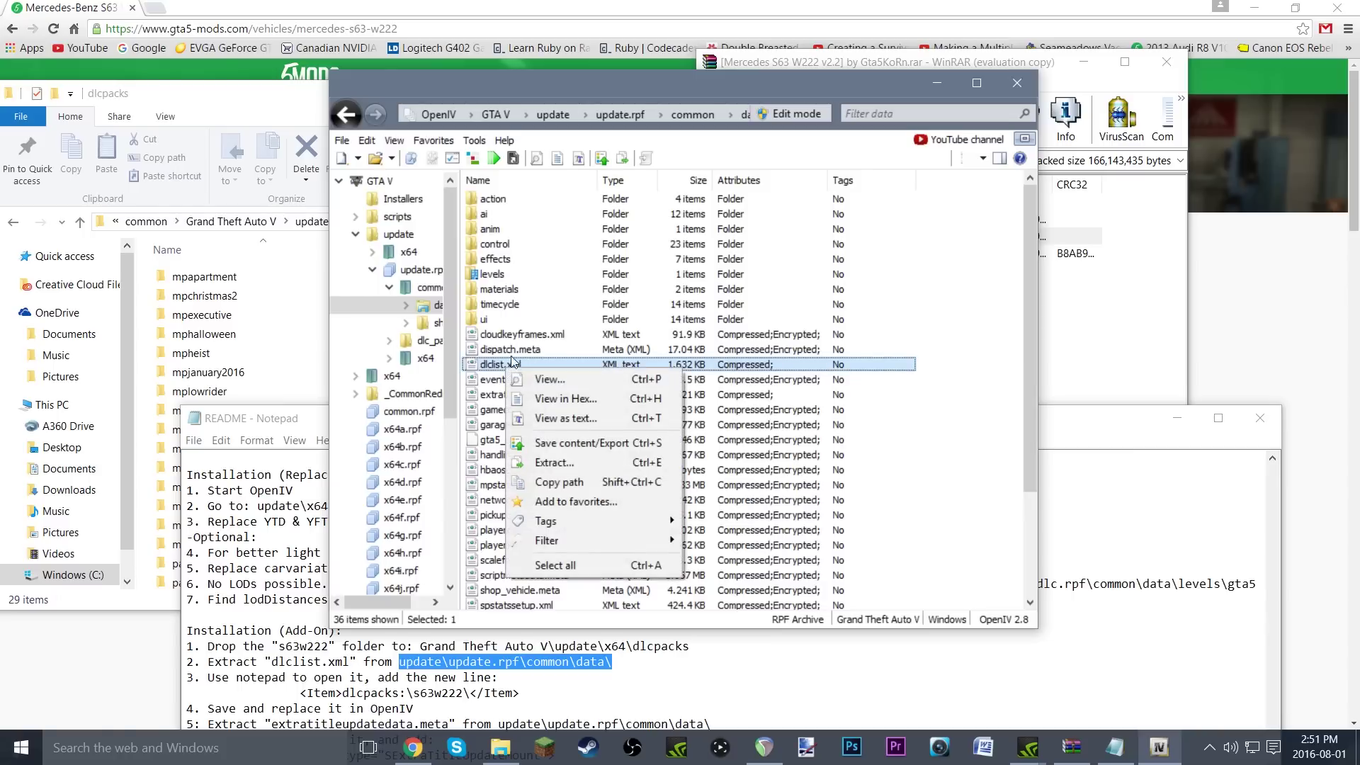
click(550, 461)
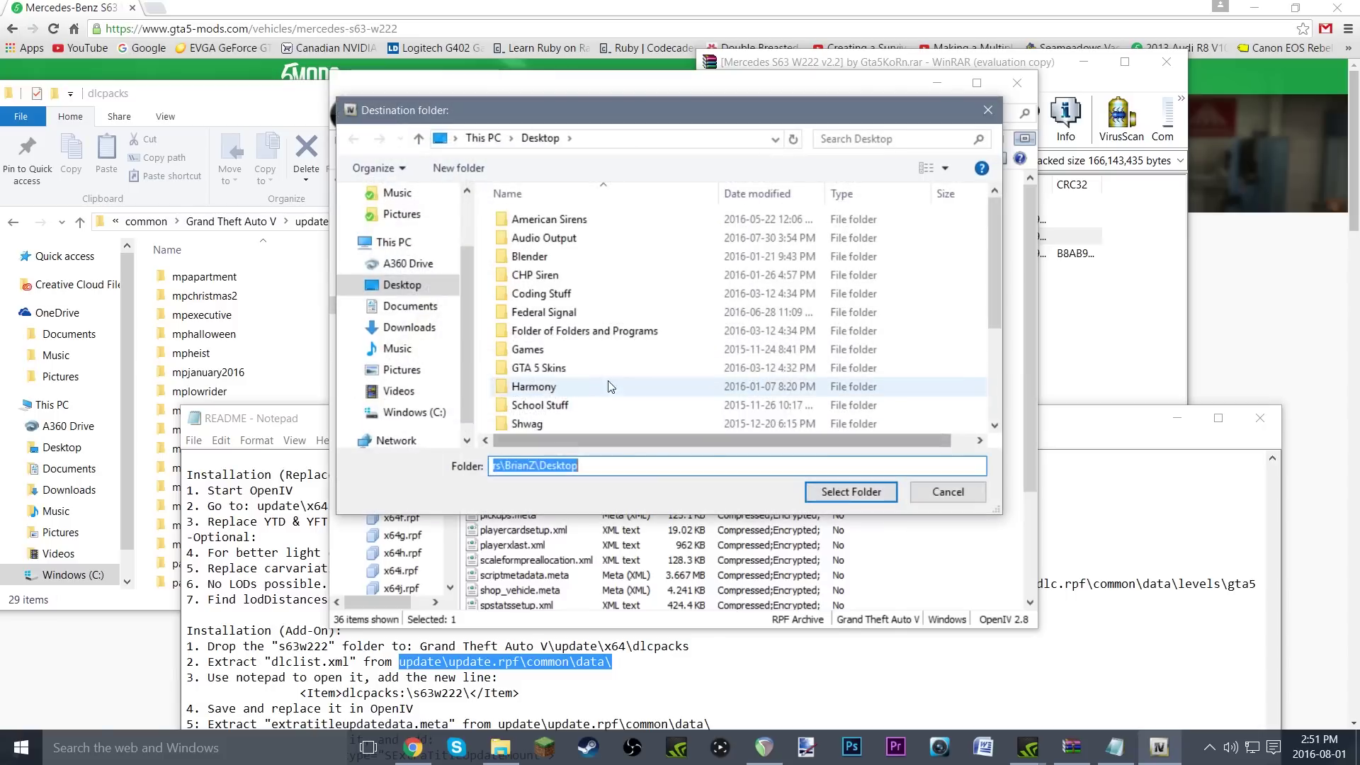
scroll(581, 322, down, 3)
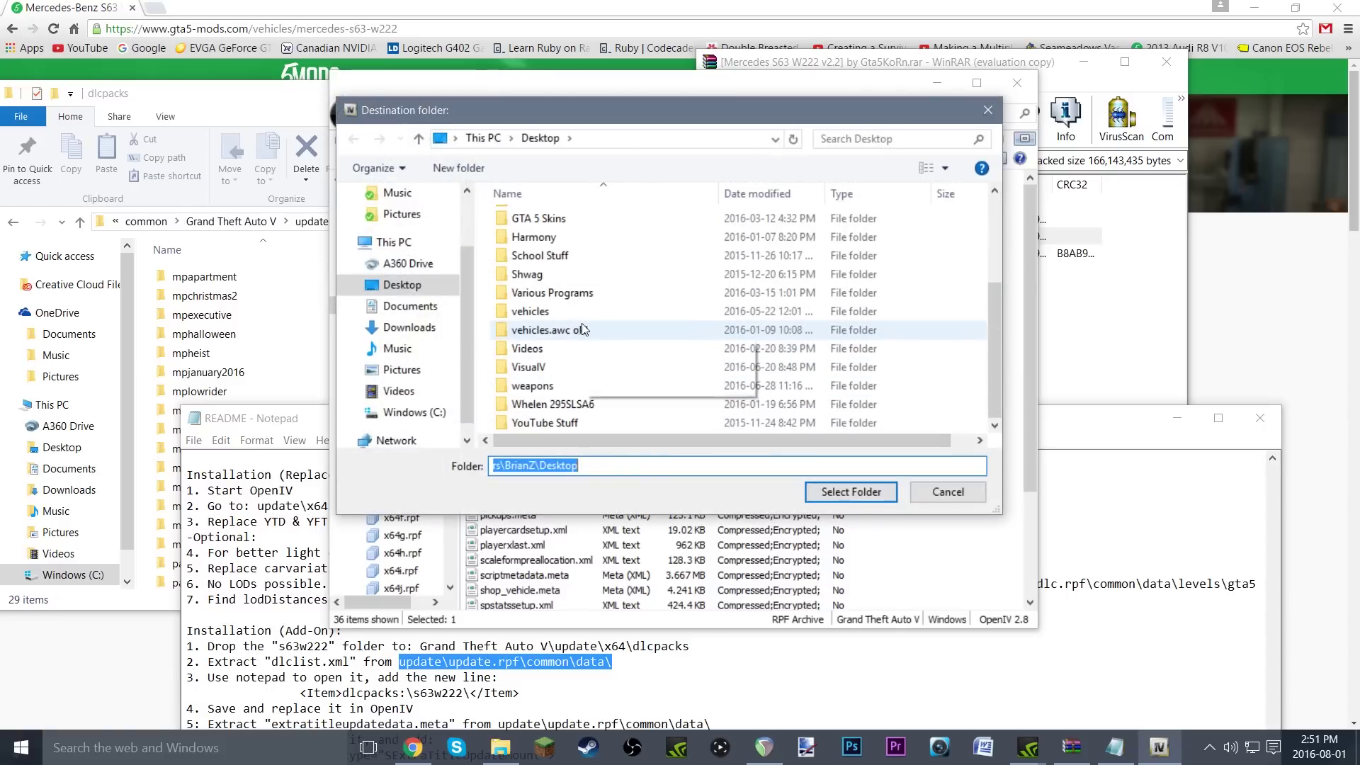
click(837, 493)
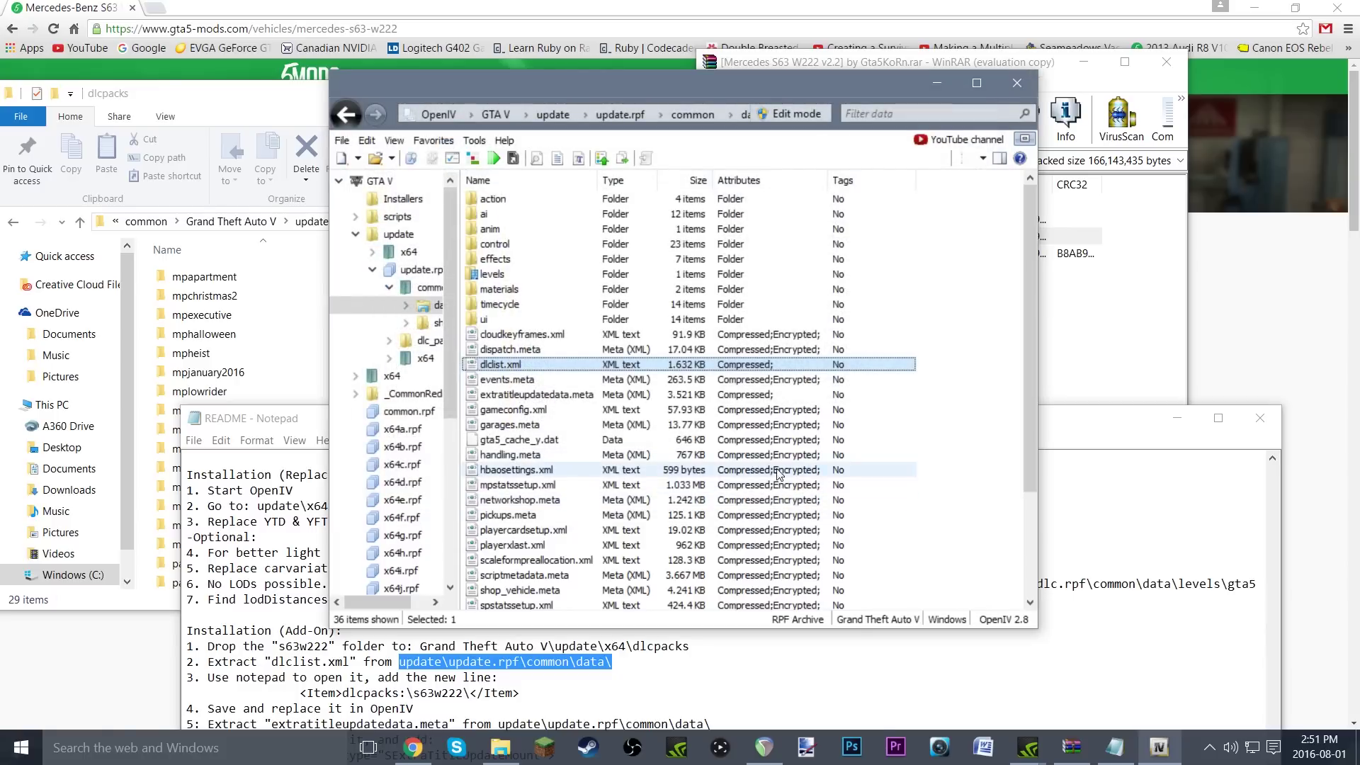
- Open a new File Explorer window on the Desktop folder
right_click(500, 747)
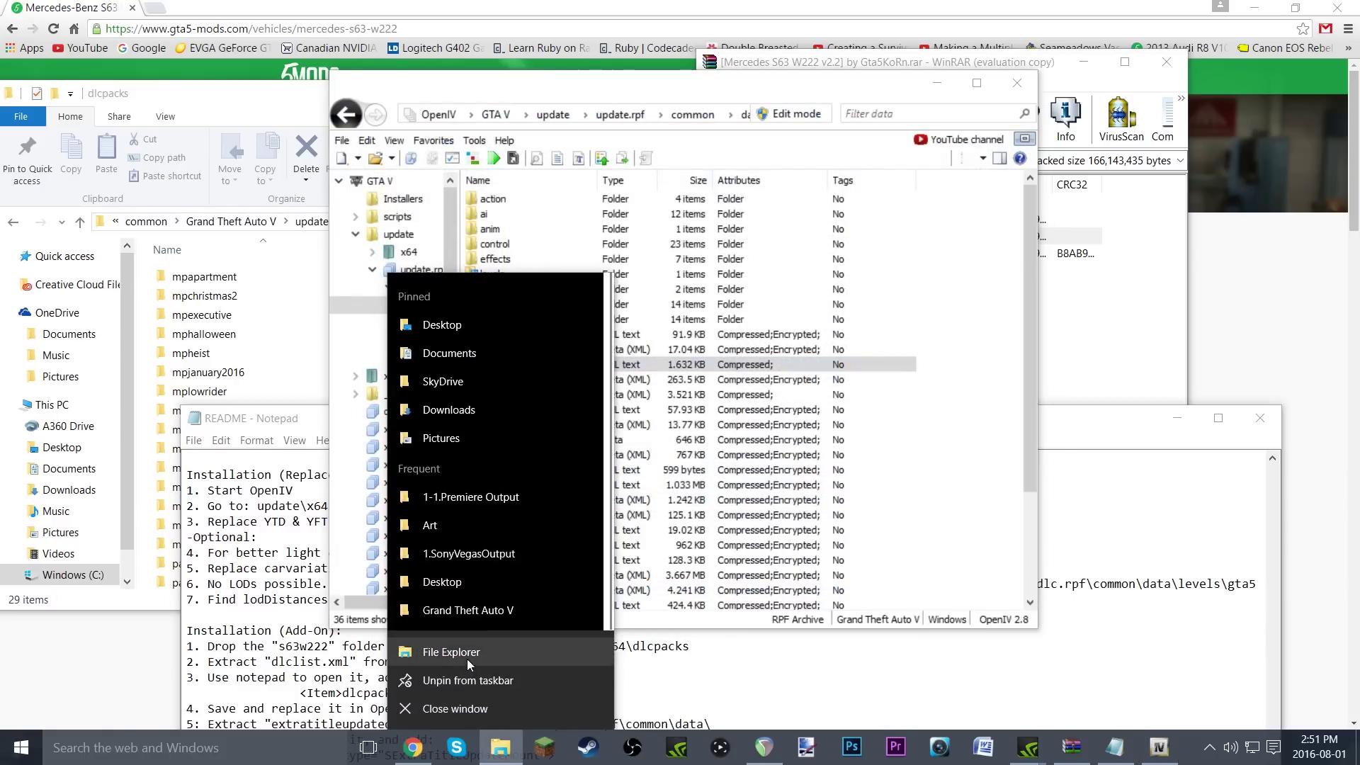
click(466, 659)
drag(475, 117, 683, 96)
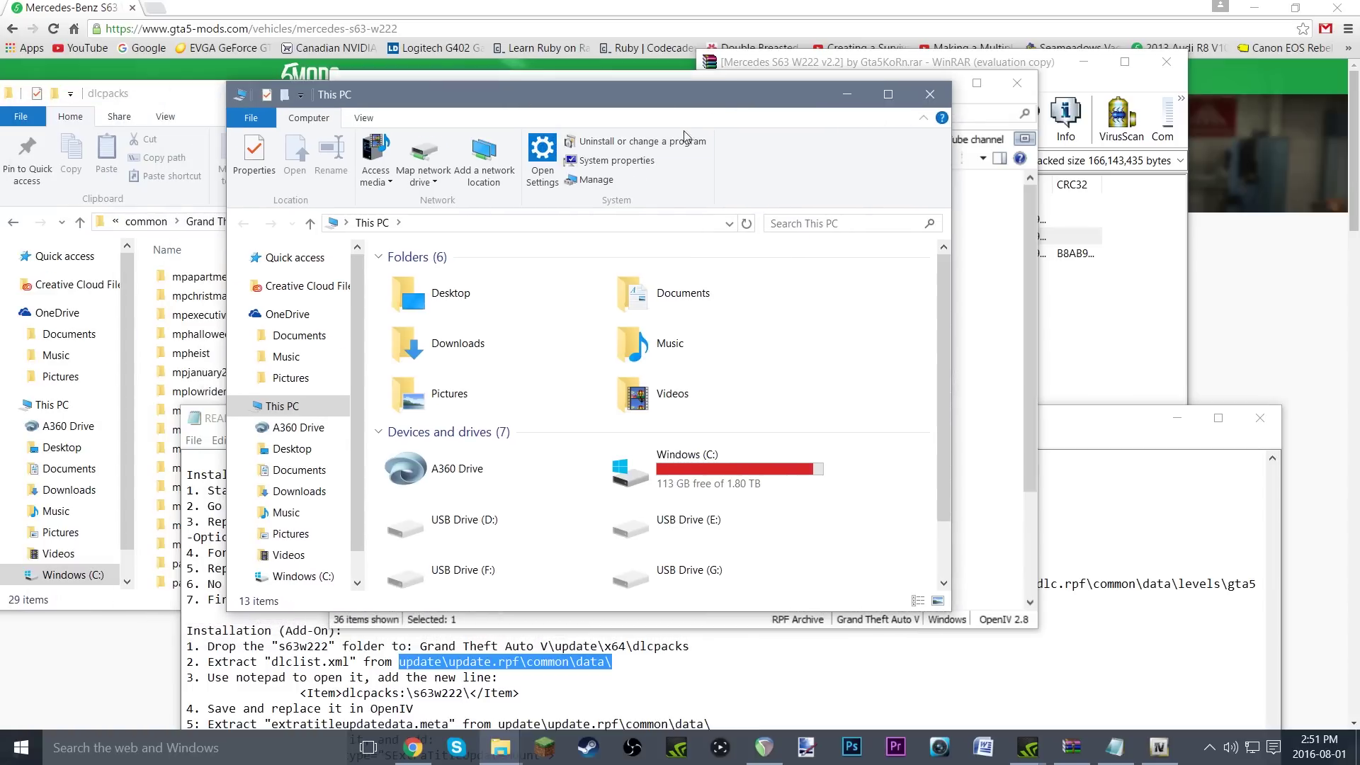
double_click(457, 306)
scroll(510, 354, down, 8)
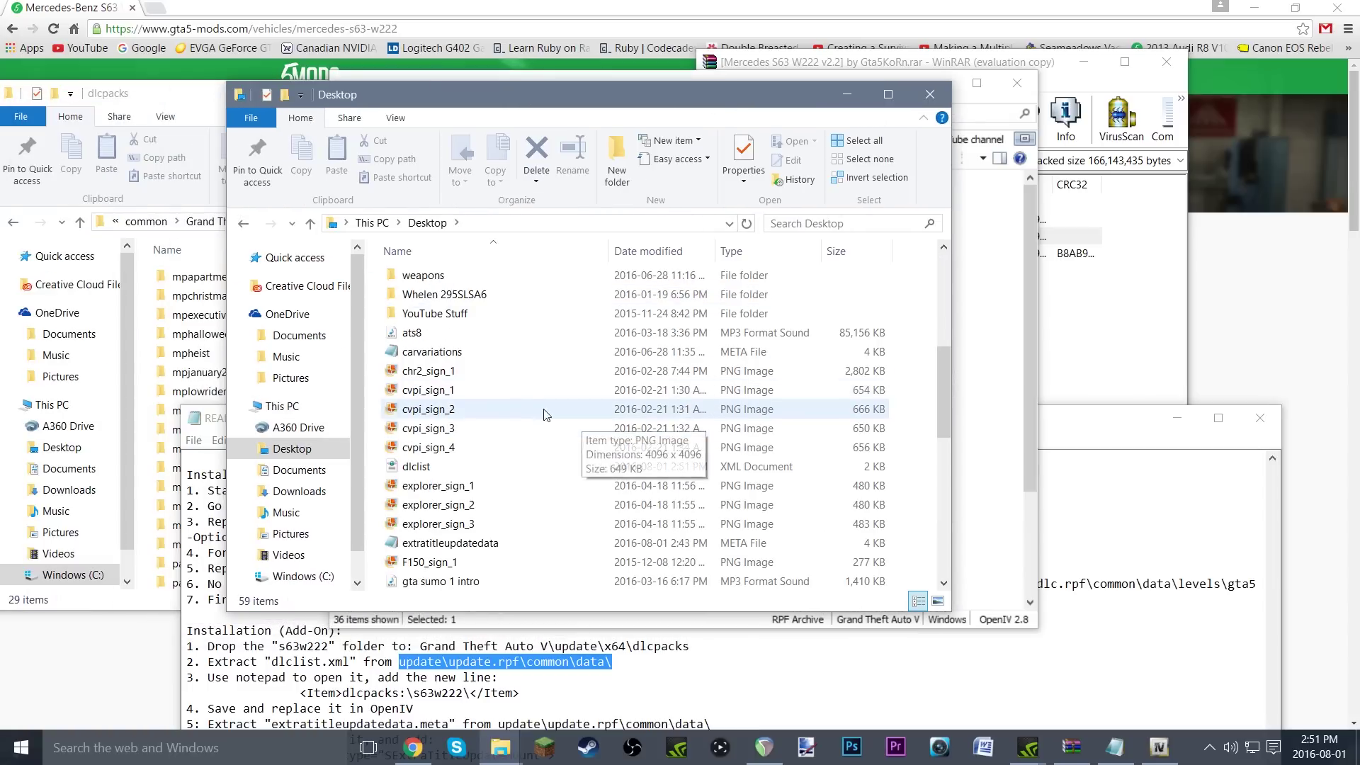
scroll(536, 395, up, 3)
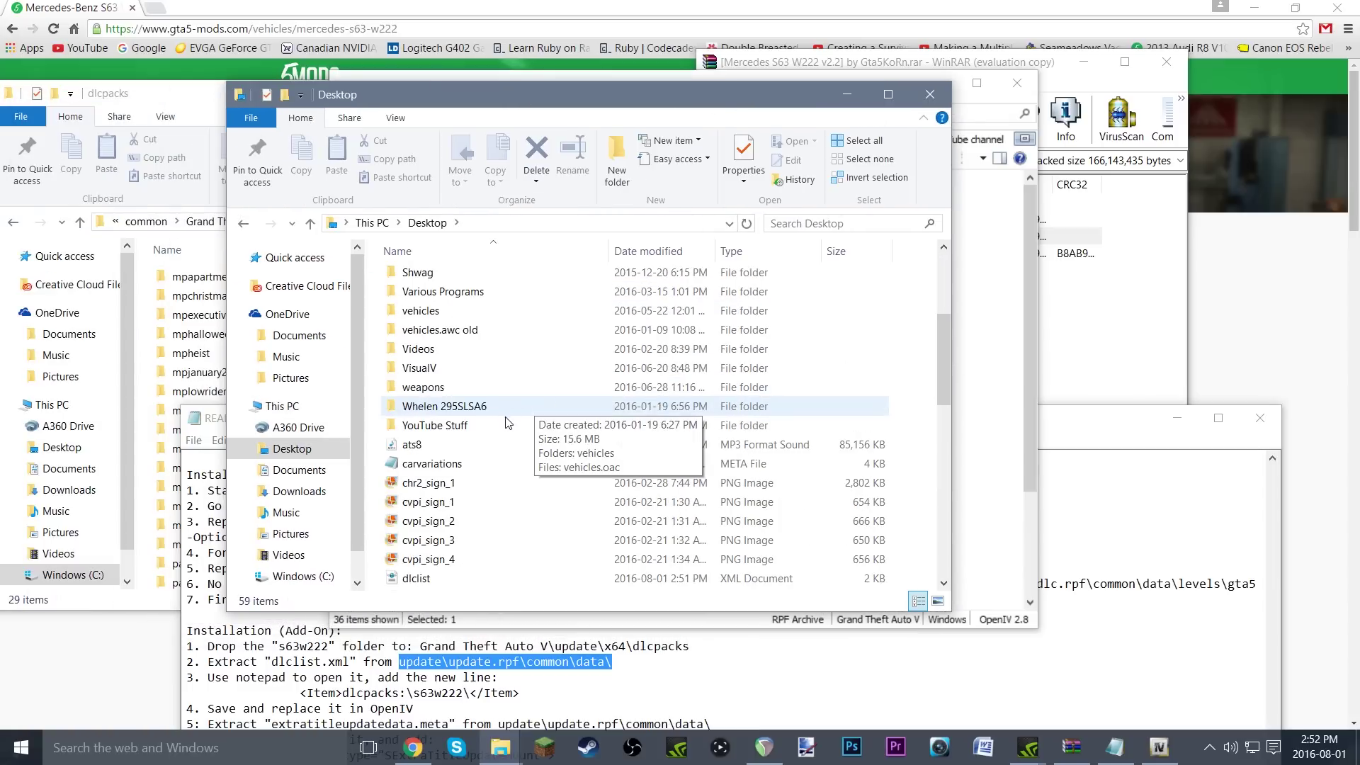
scroll(501, 433, down, 3)
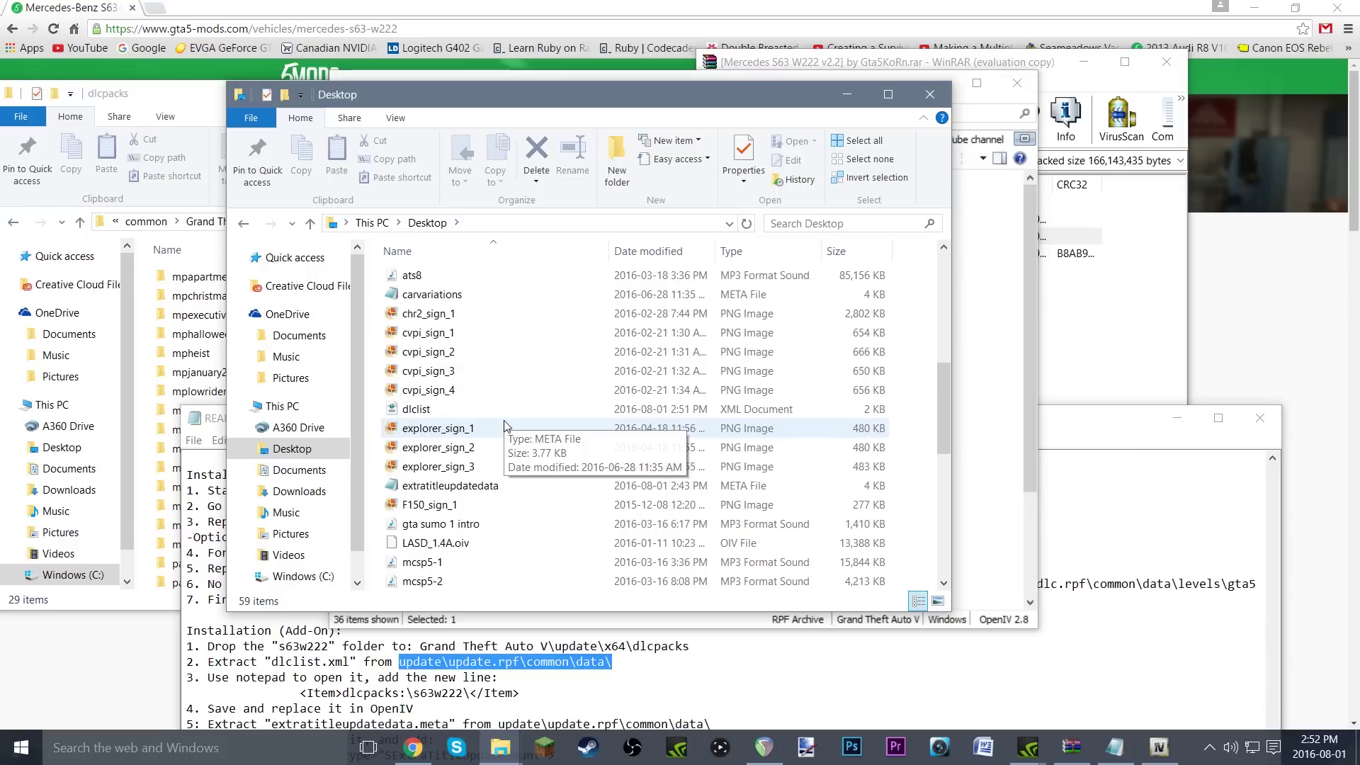
- Select the extracted dlclist file on the Desktop to open it with Notepad
click(1026, 294)
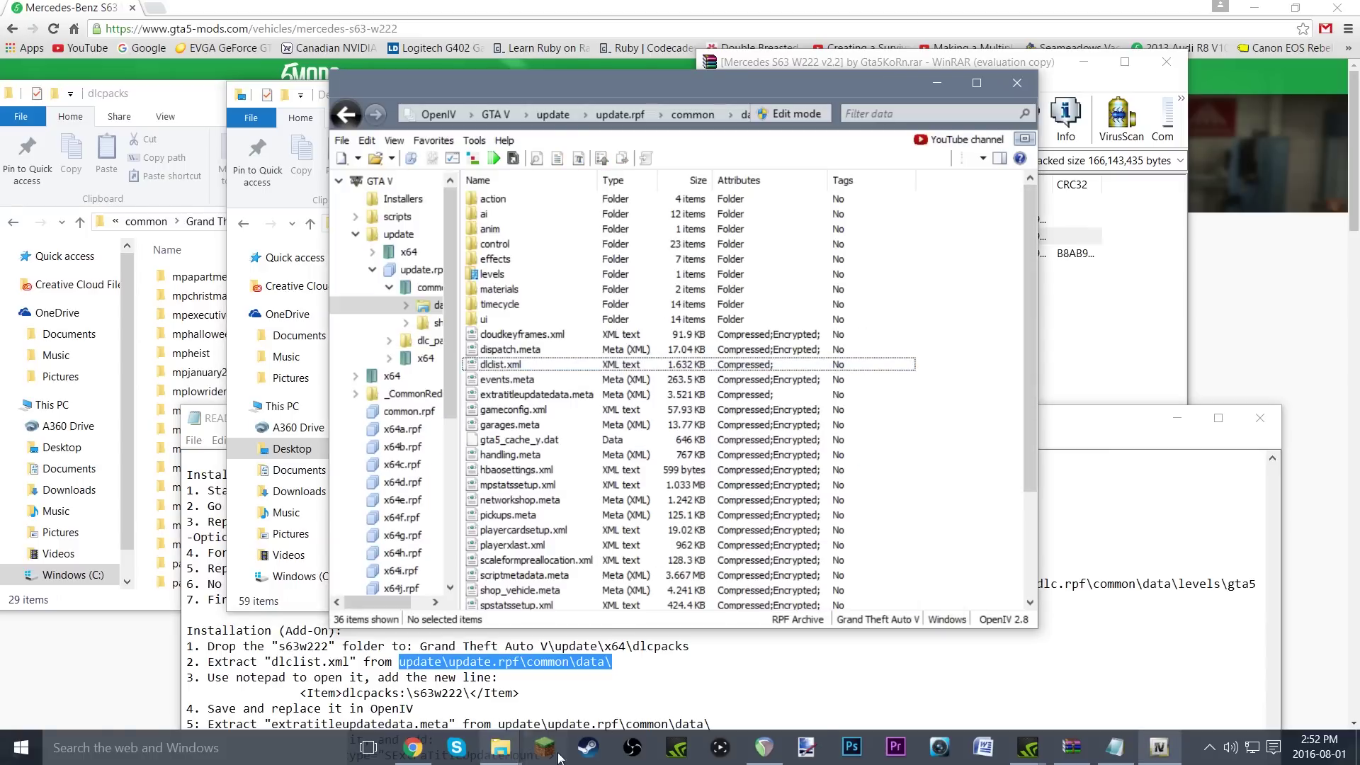
mouse_move(506, 756)
click(607, 665)
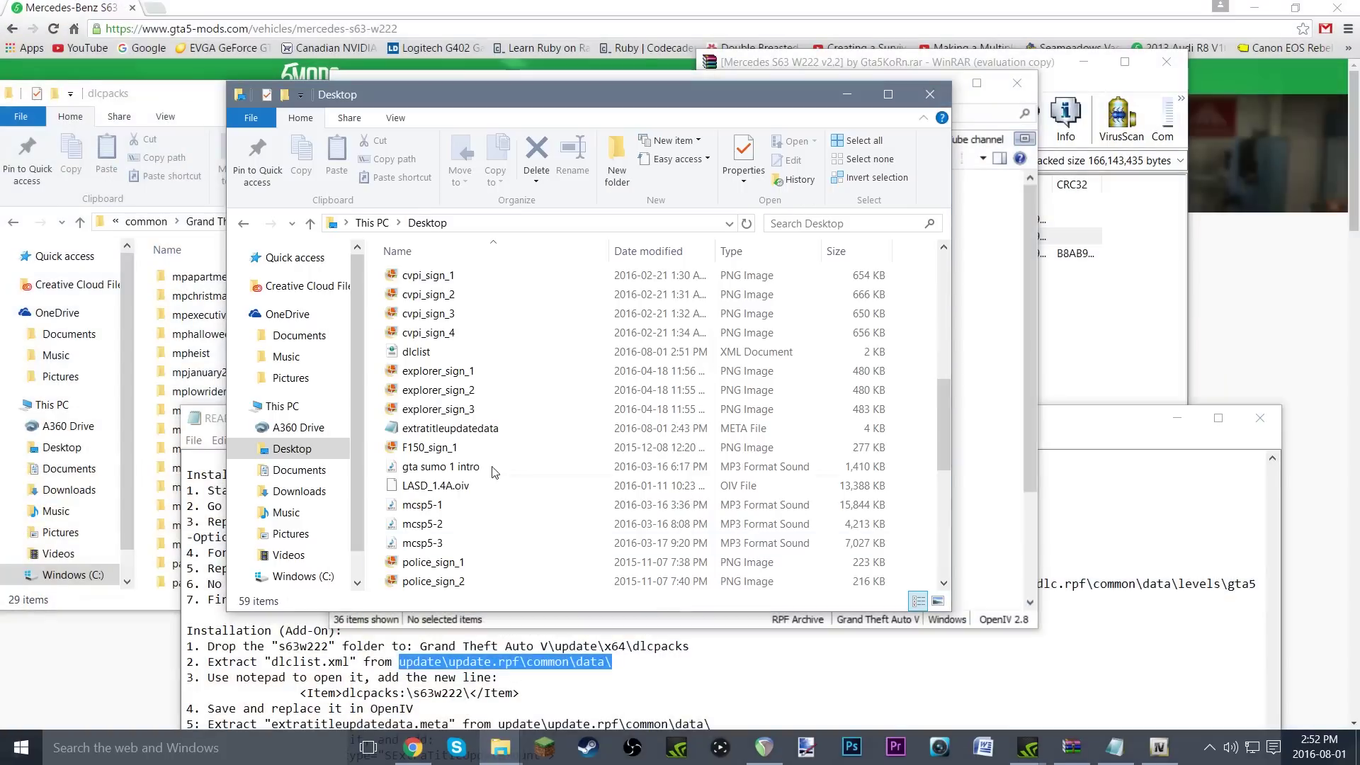
click(436, 359)
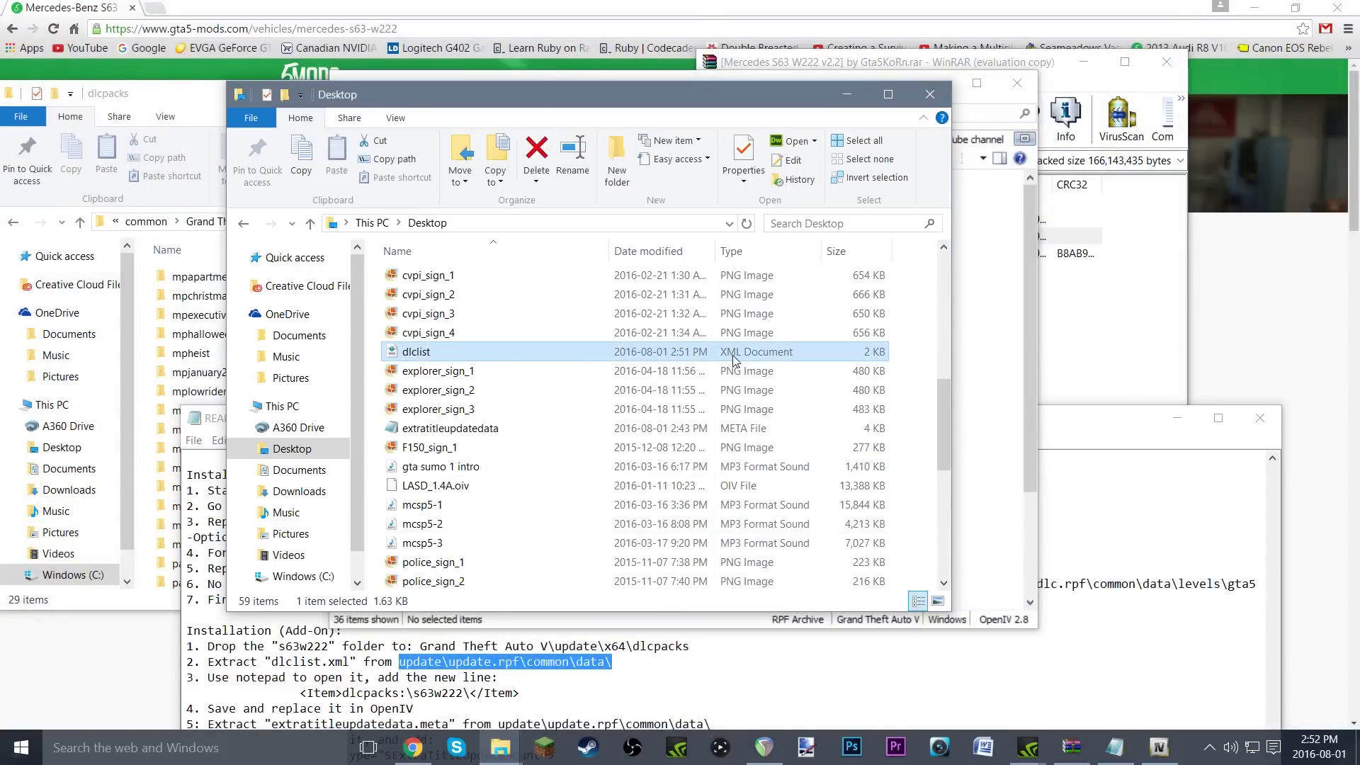
right_click(411, 356)
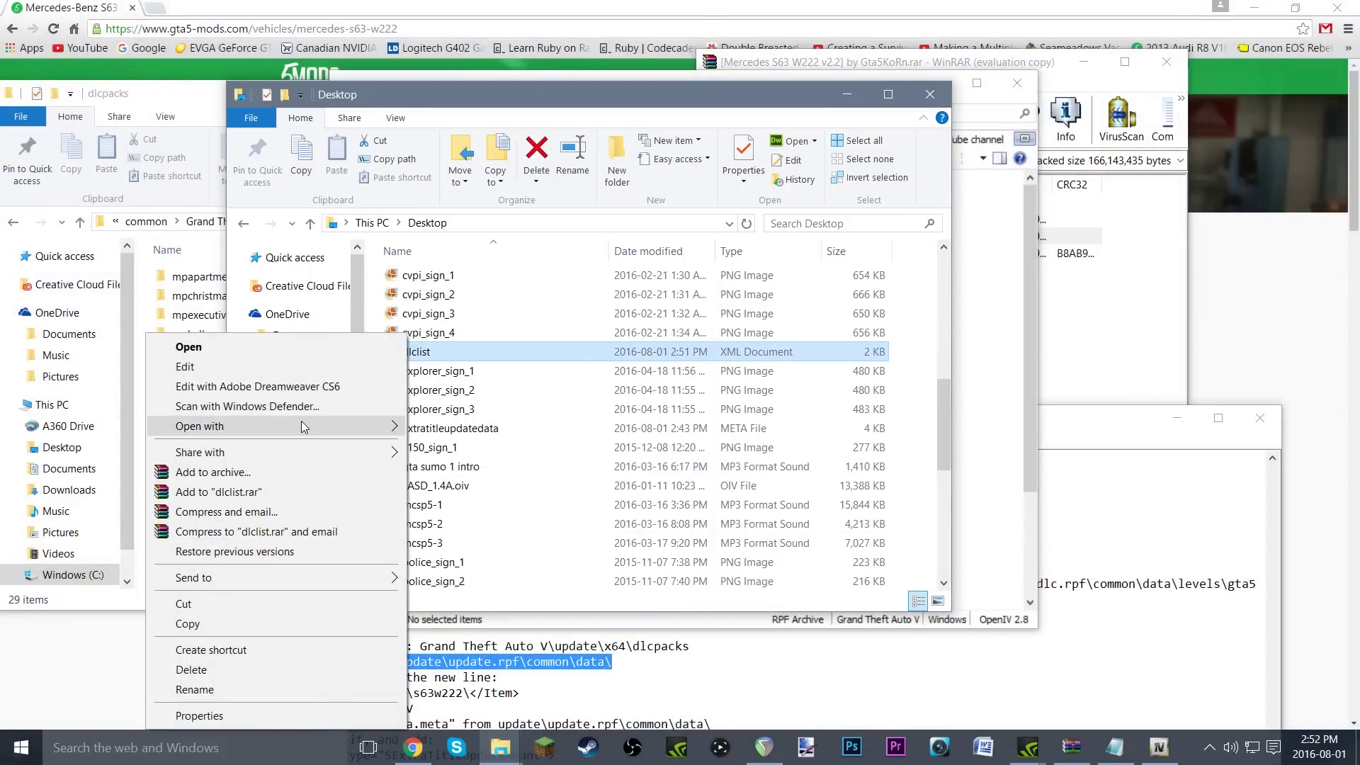
- Open dlclist in Notepad and copy the <Item>dlcpacks:\s63w222\</Item> line from the README
mouse_move(300, 422)
click(454, 527)
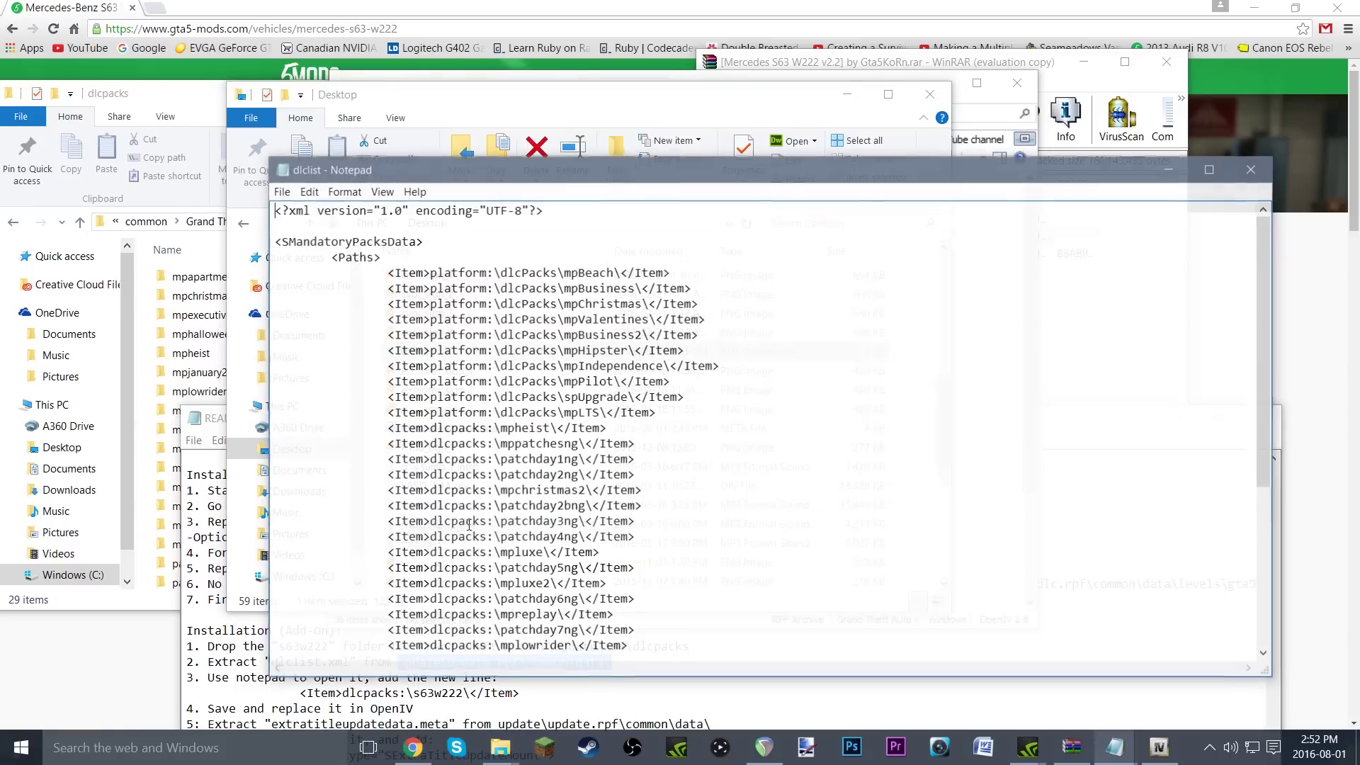
scroll(773, 413, down, 10)
scroll(516, 423, up, 10)
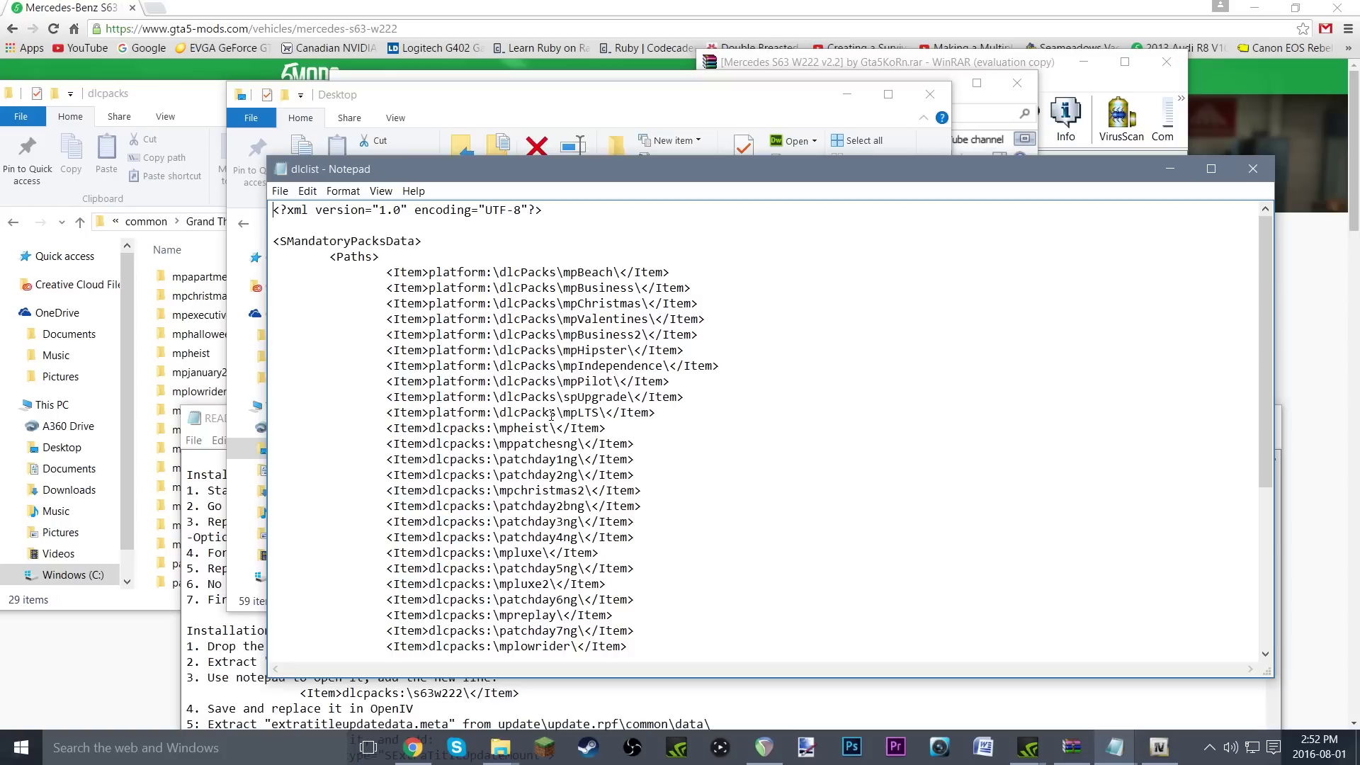
click(261, 636)
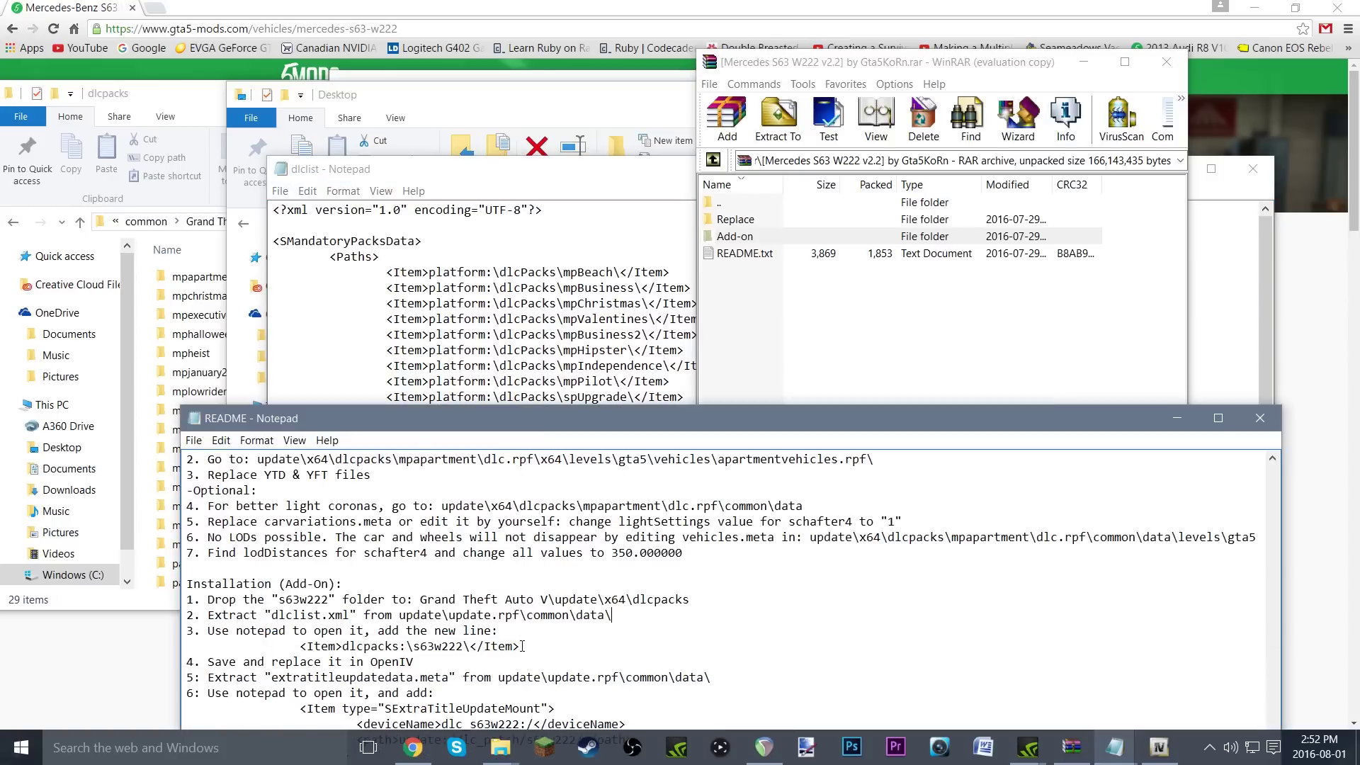
scroll(522, 646, down, 1)
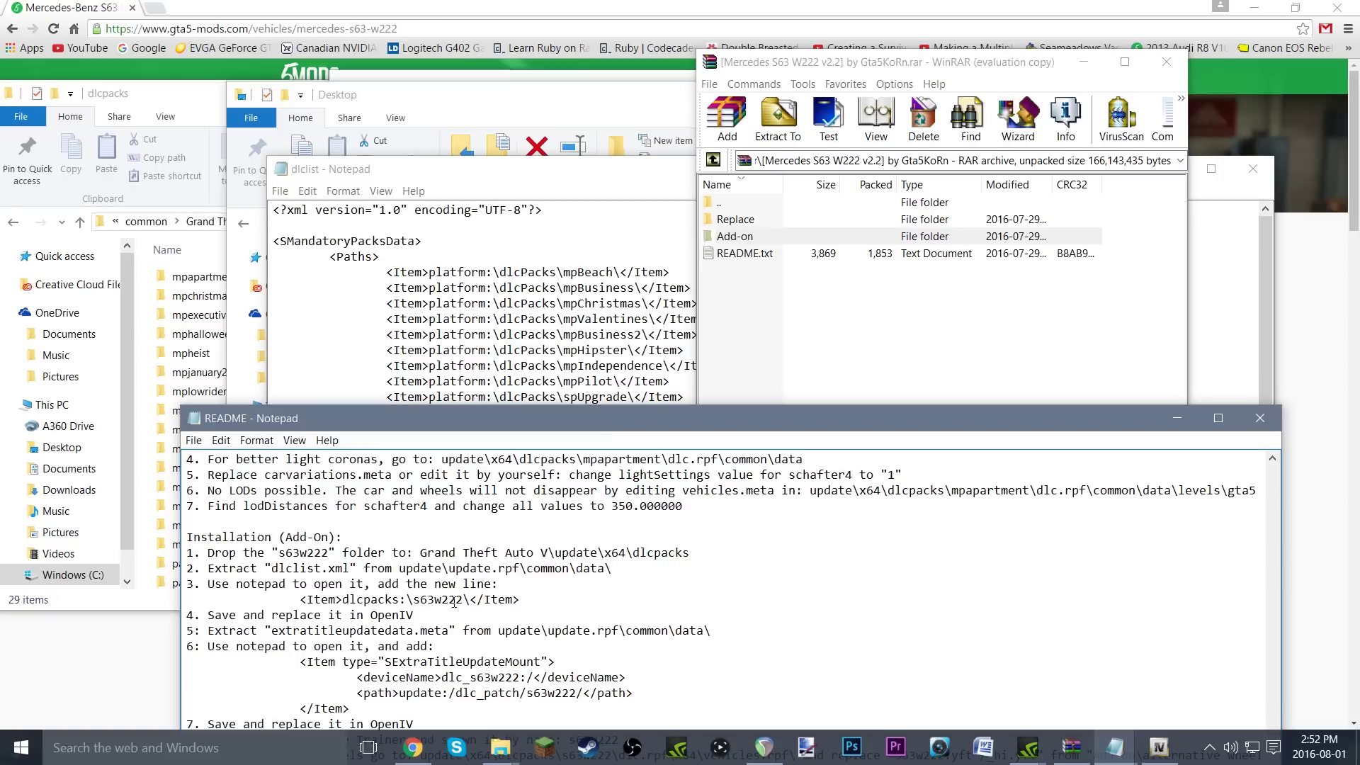
drag(538, 602, 189, 596)
key(ctrl+c)
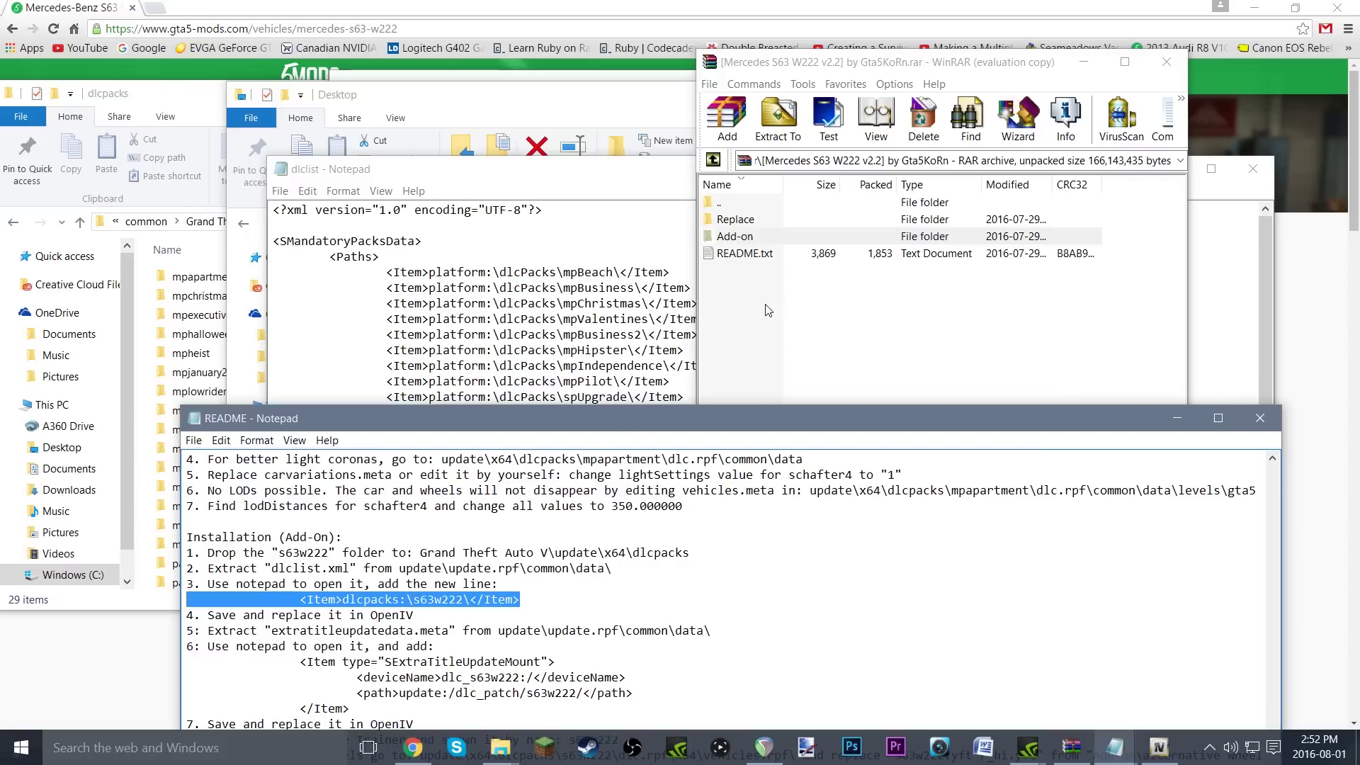
- Paste the s63w222 entry after the r8ppi item in dlclist, then close it with saving
click(564, 178)
scroll(666, 488, down, 6)
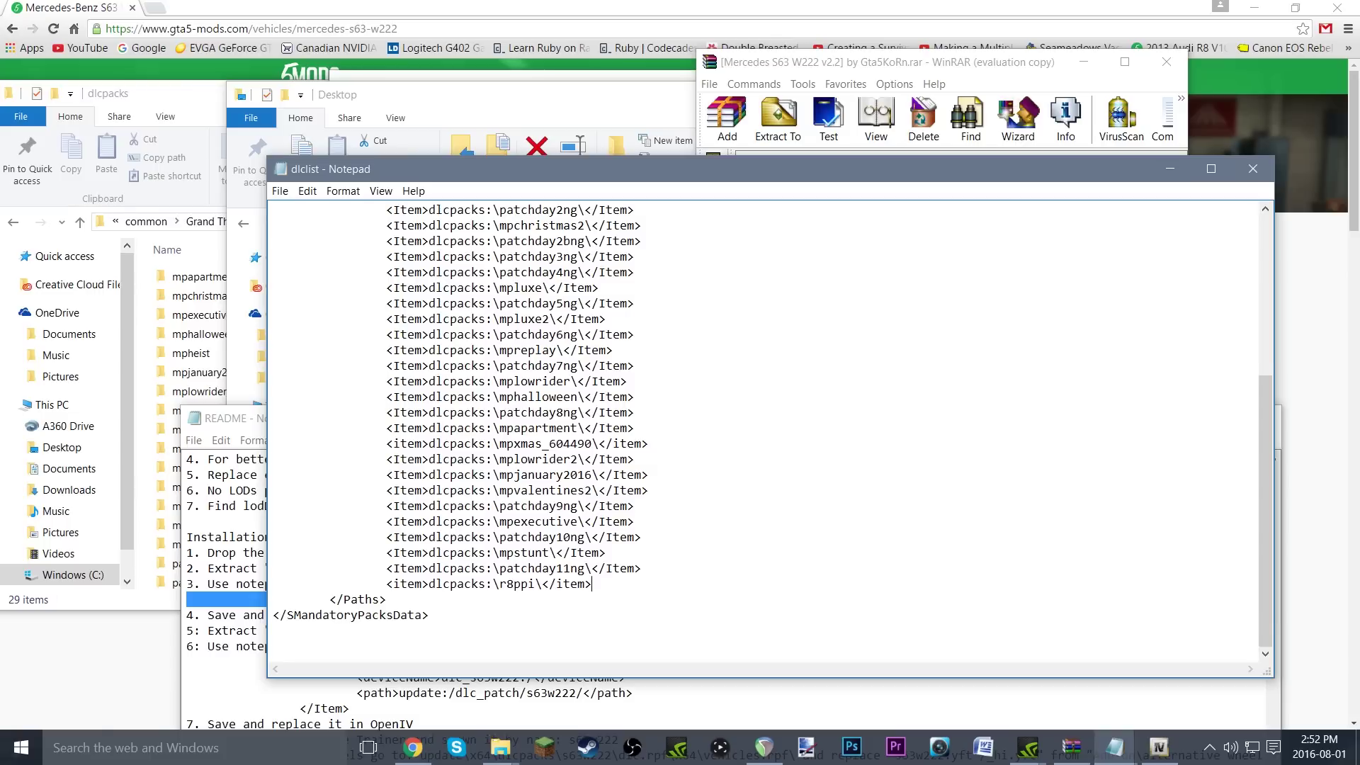
key(Return)
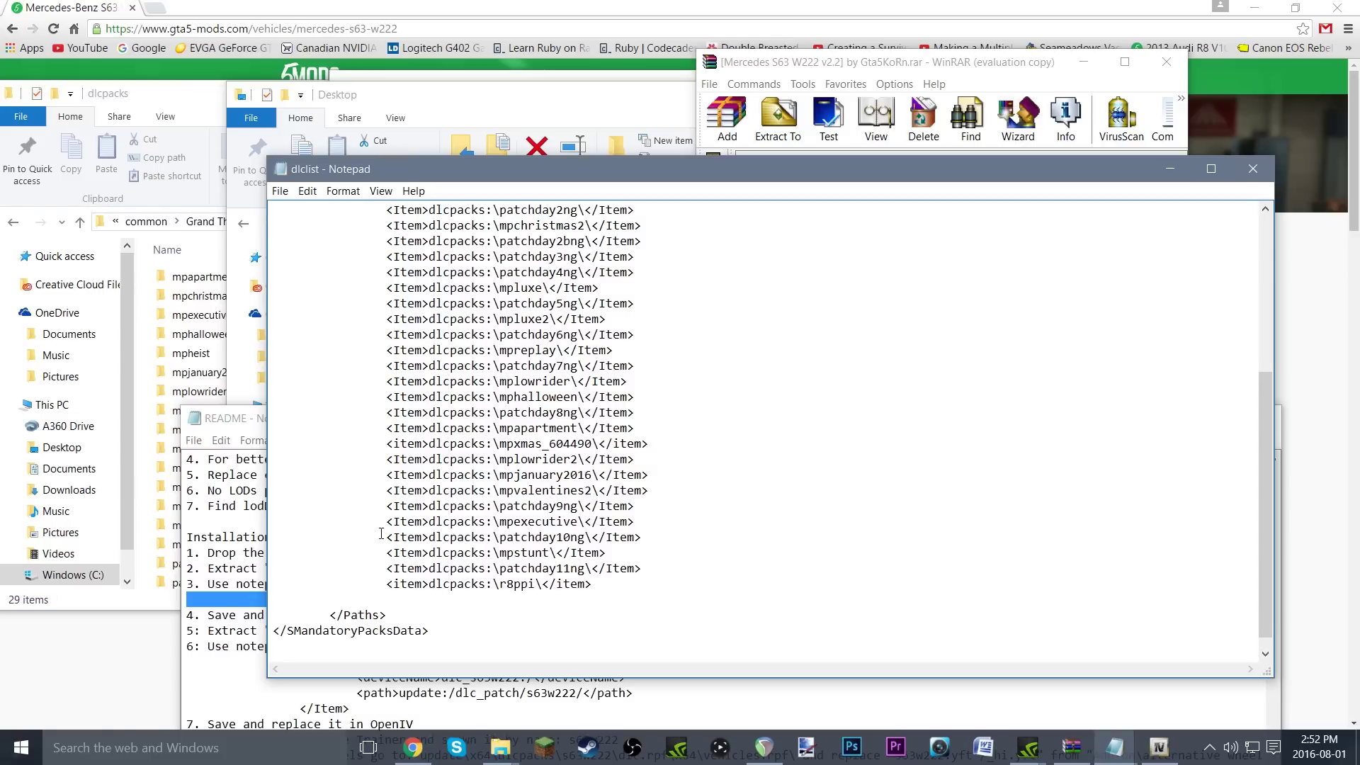
key(ctrl+v)
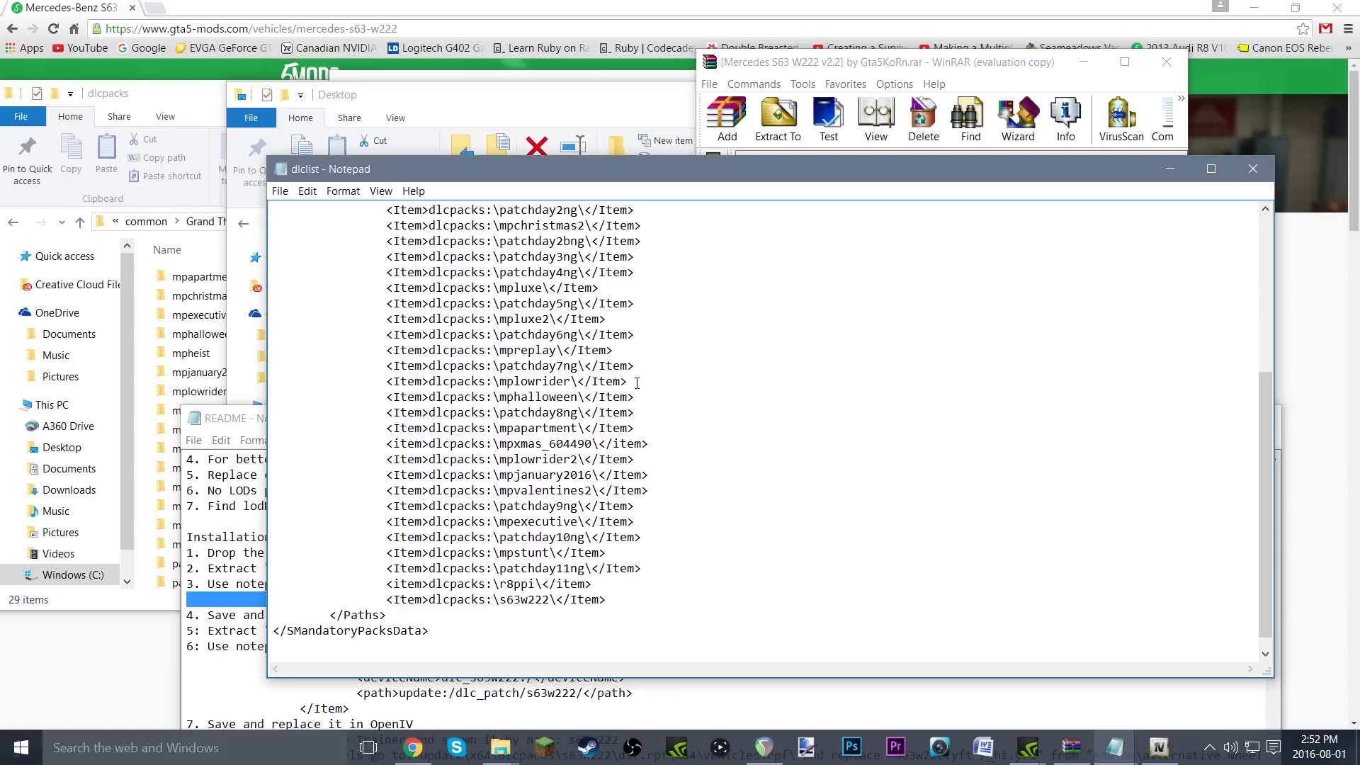
click(1253, 168)
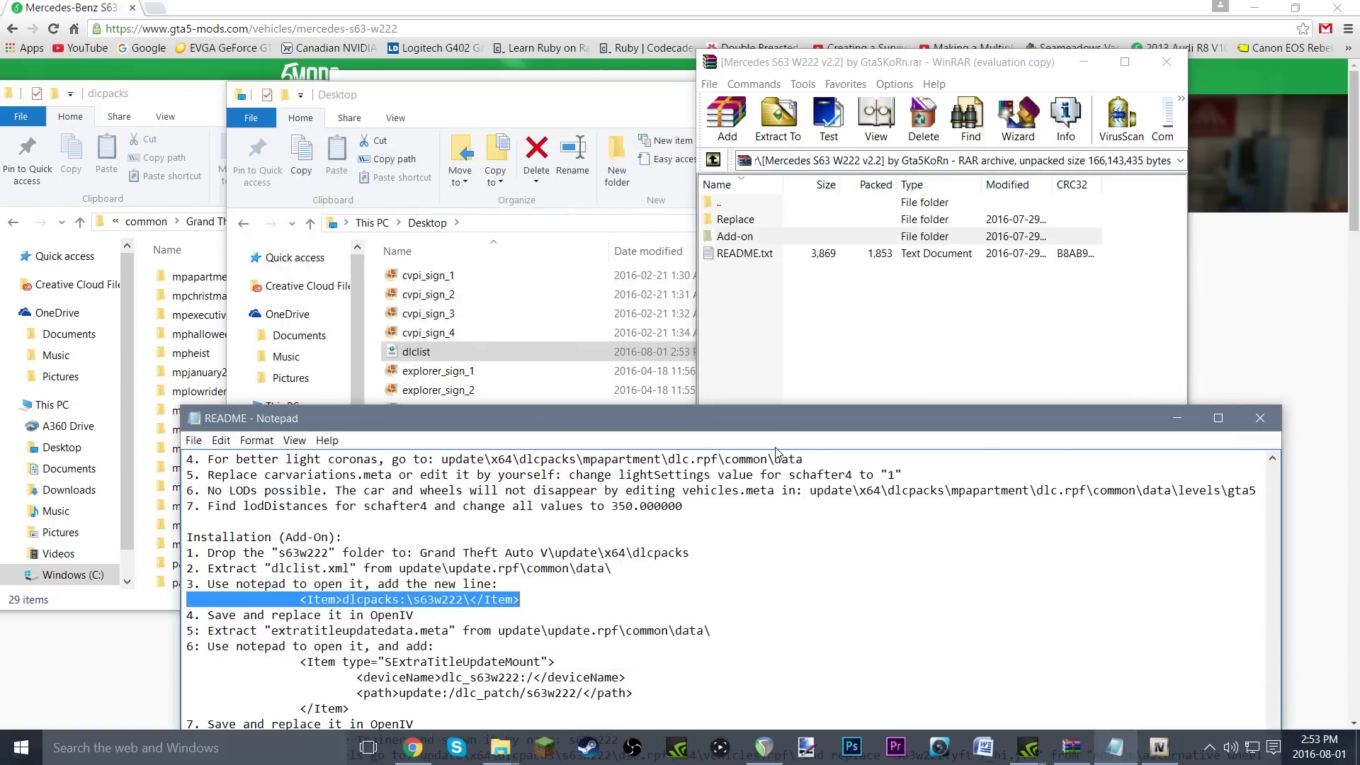
- Move the README aside, return to OpenIV and switch update.rpf into edit mode
drag(712, 412, 727, 290)
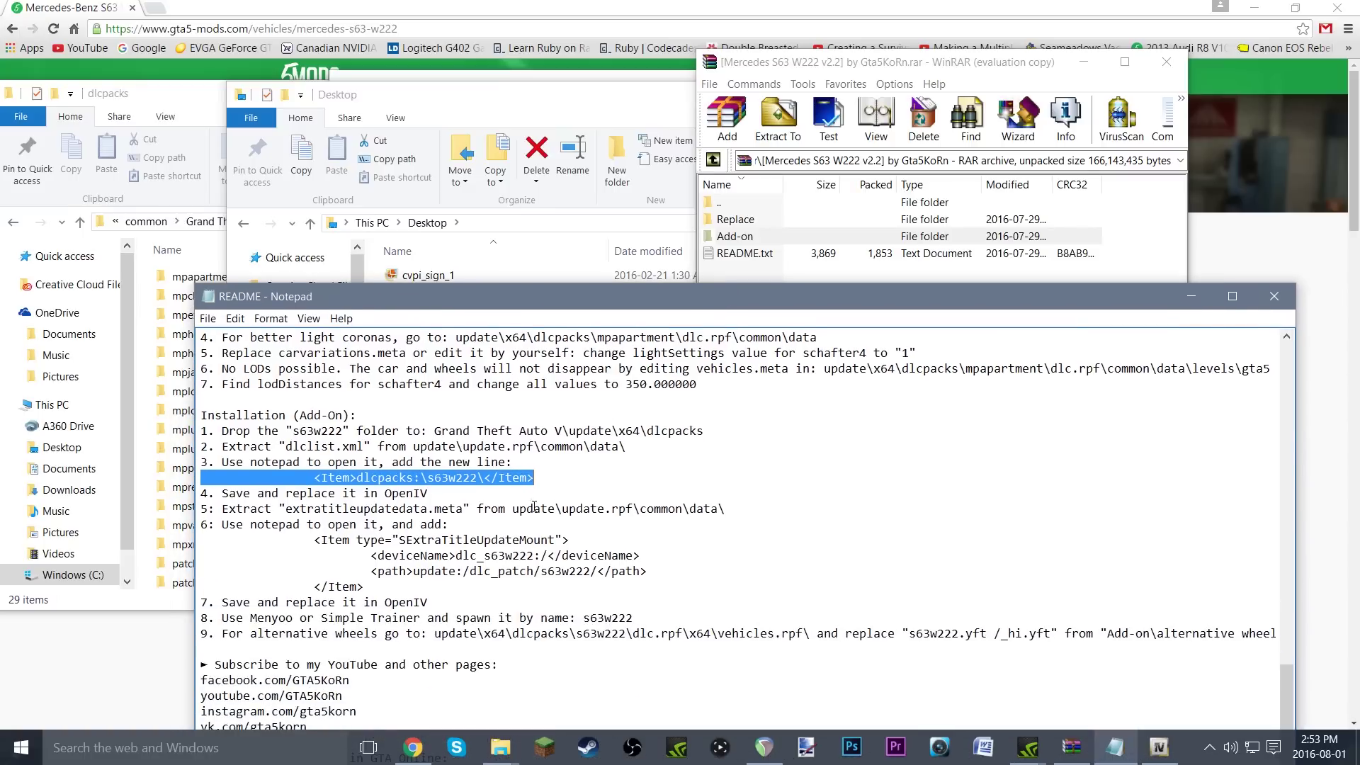
click(543, 482)
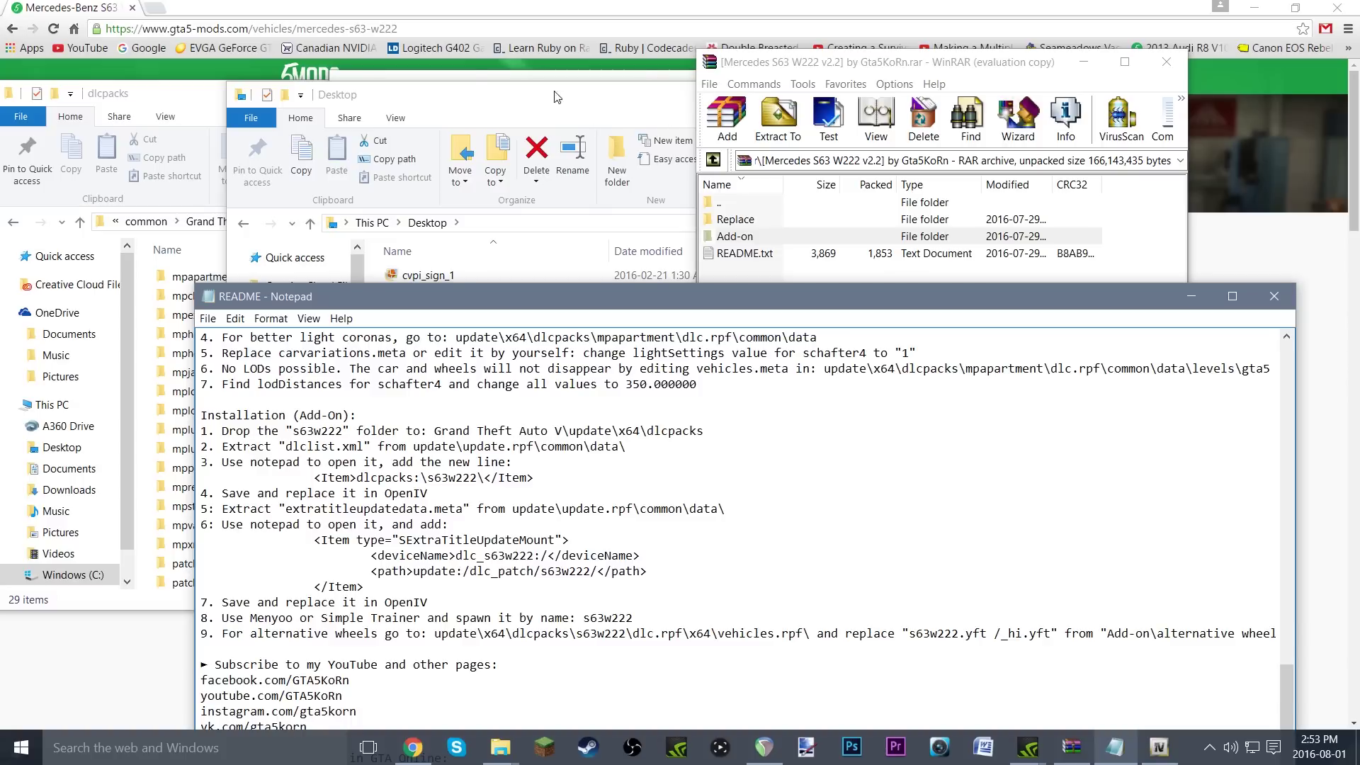
key(alt+Tab)
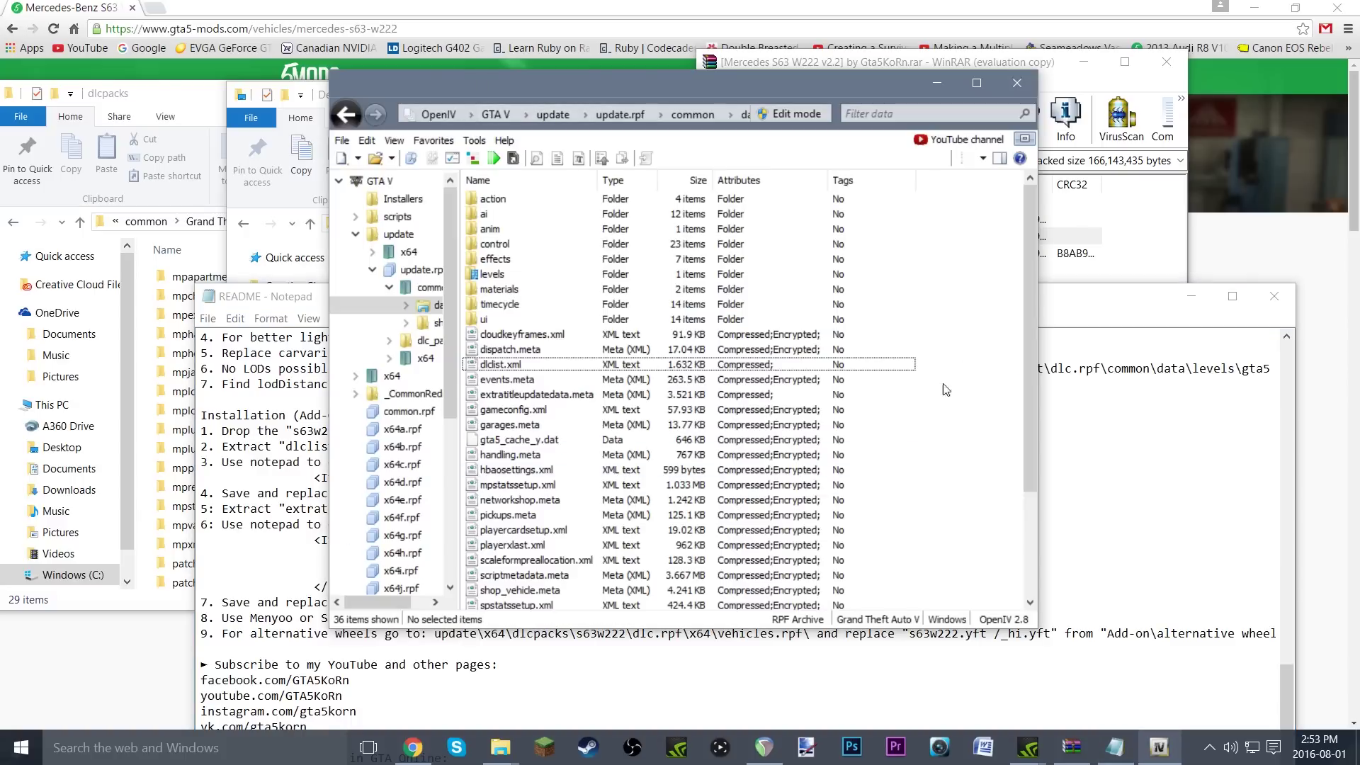
click(790, 114)
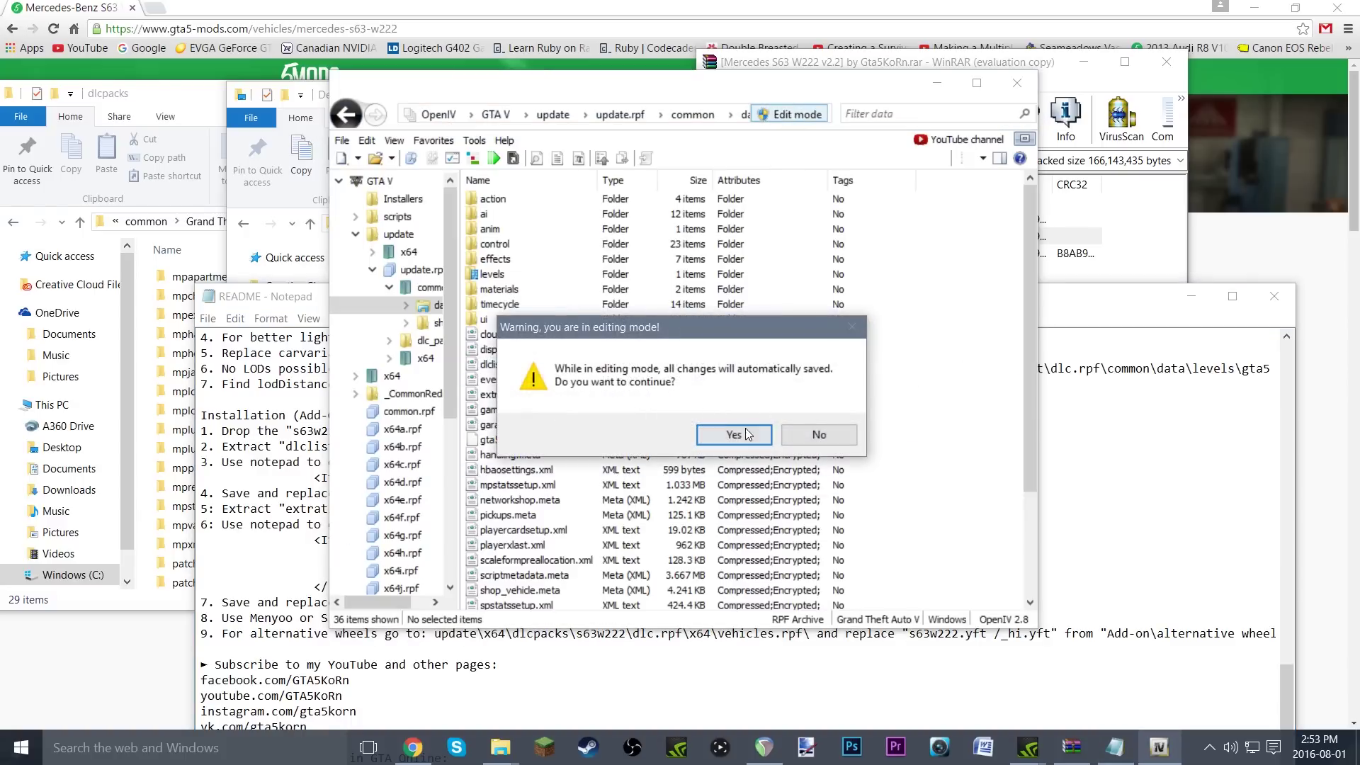
click(743, 430)
- Replace dlclist.xml with the edited Desktop\dlclist.xml copy
click(599, 364)
right_click(598, 364)
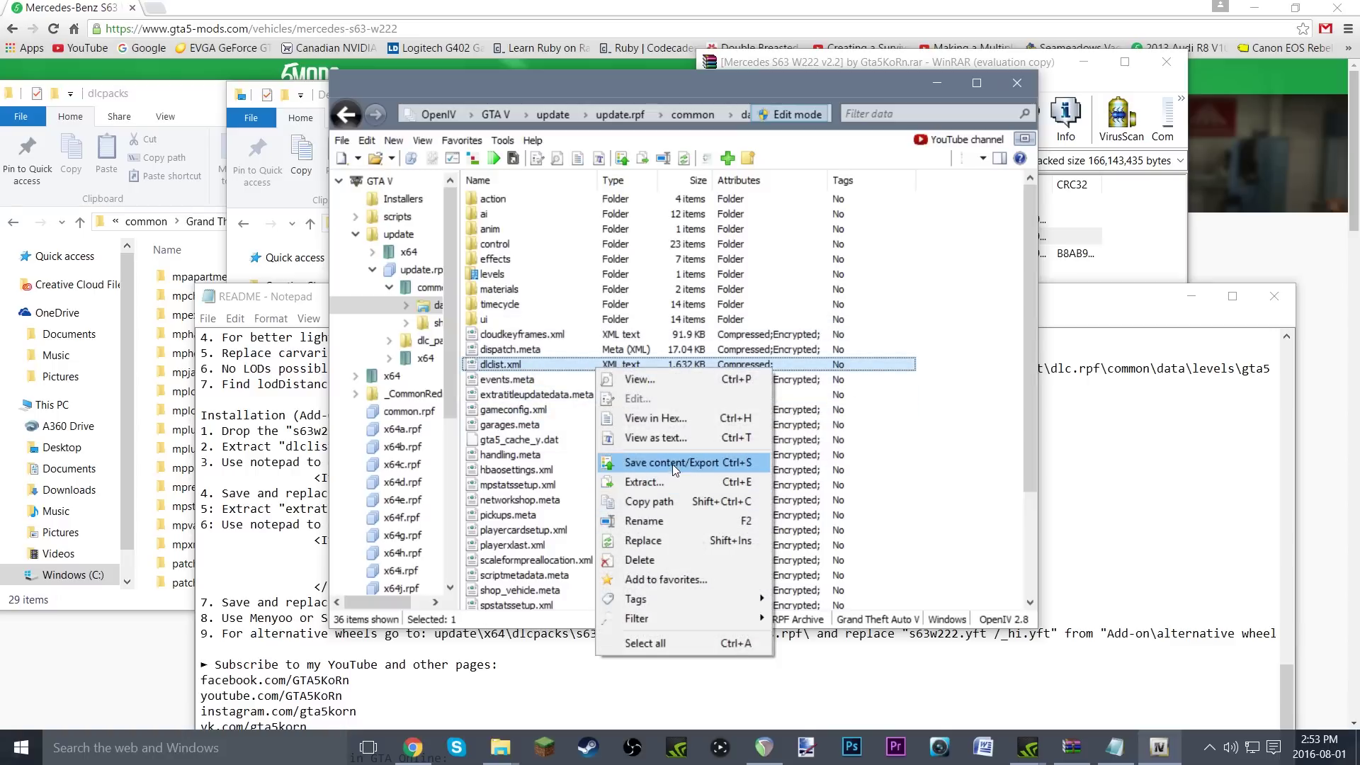
click(666, 541)
scroll(666, 401, down, 4)
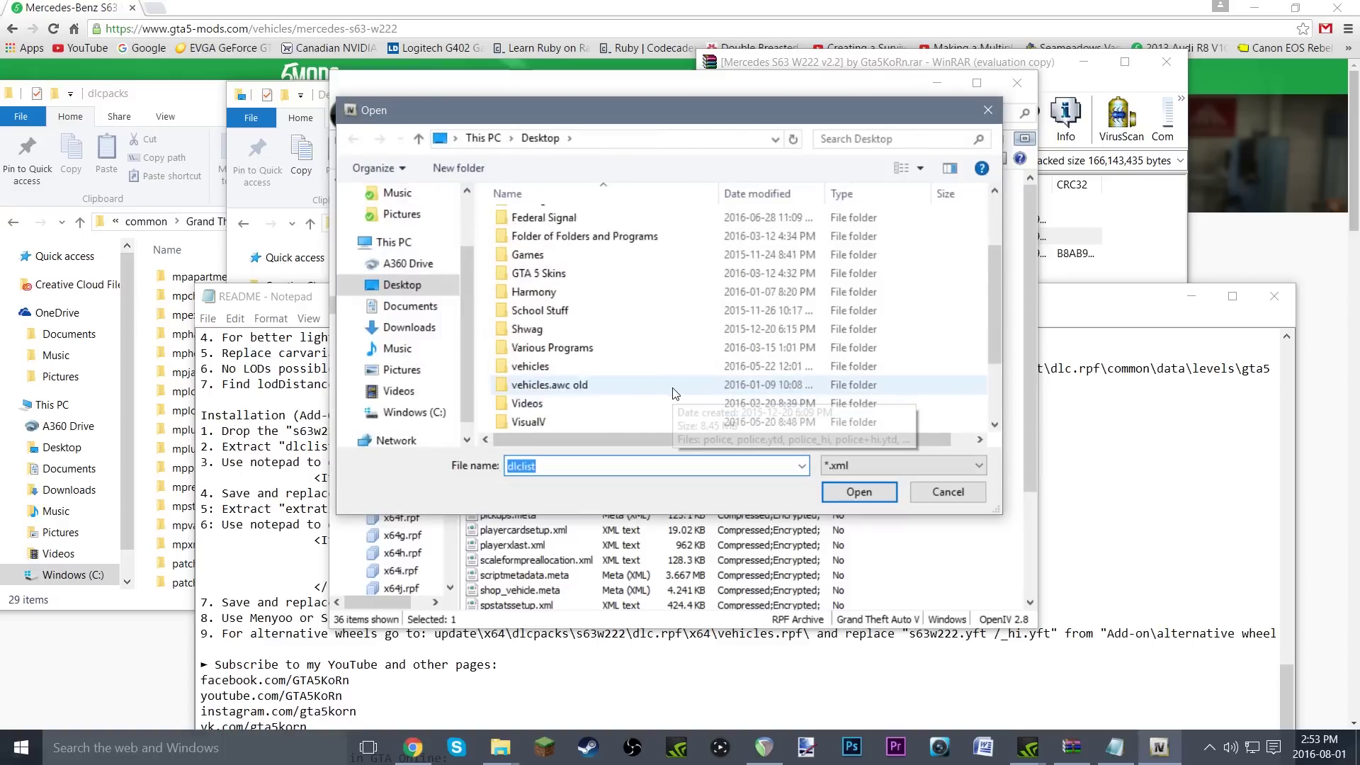
click(669, 402)
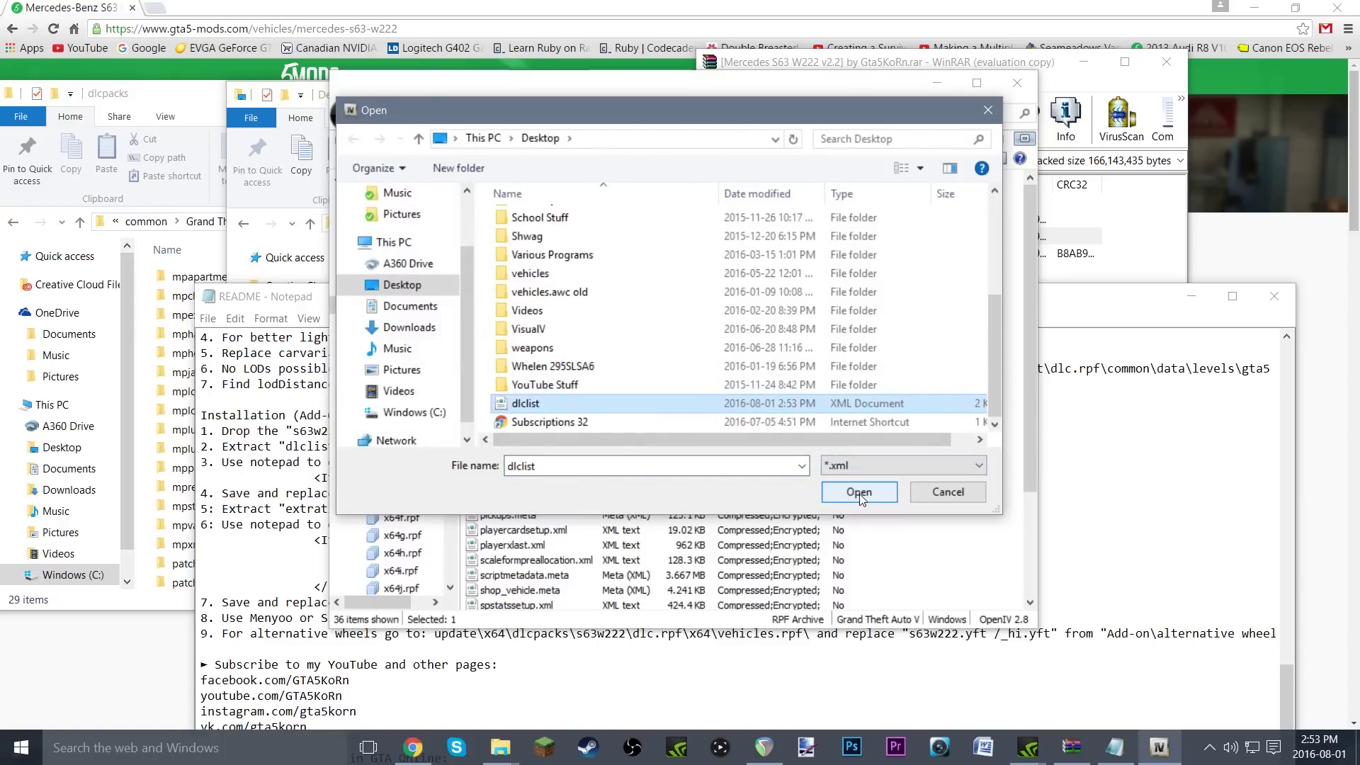
click(860, 494)
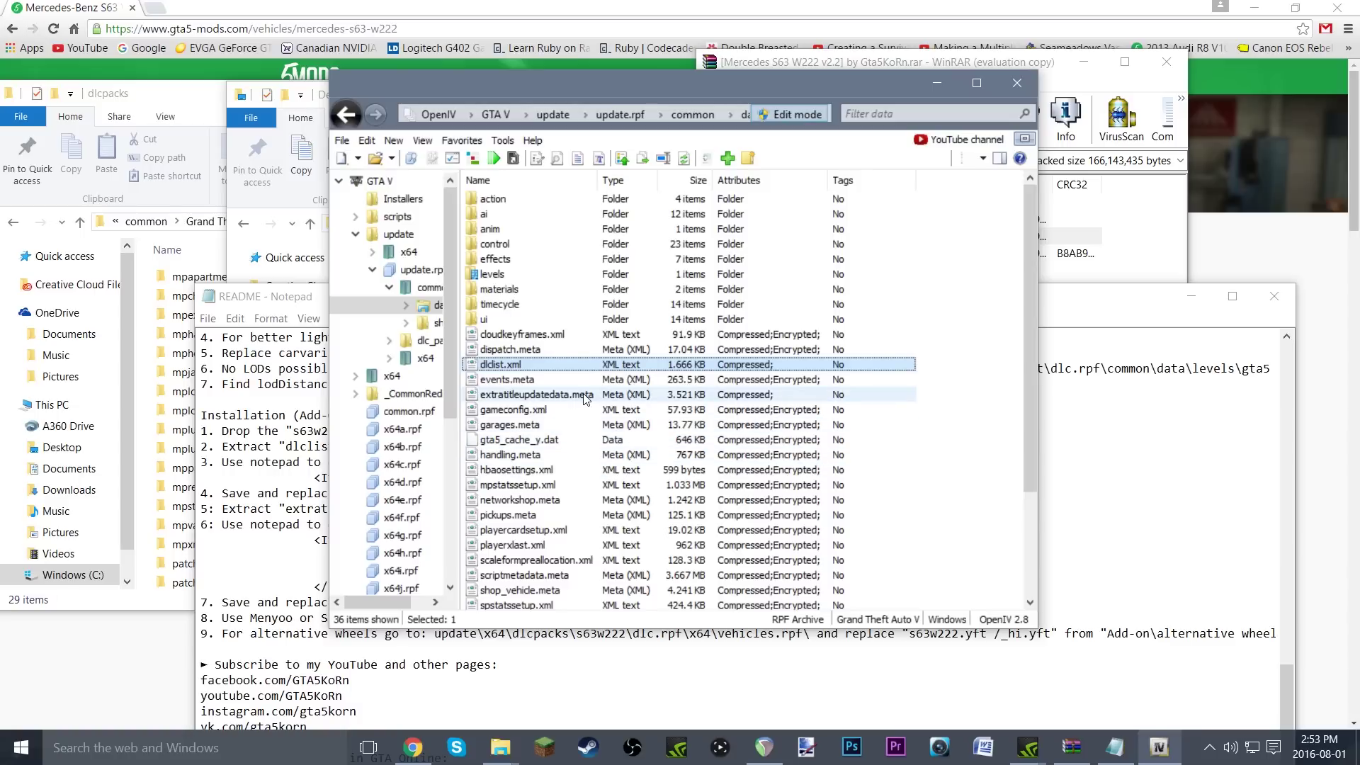
- Check that the new dlclist.xml ends with the dlcpacks:\s63w222 entry
double_click(725, 368)
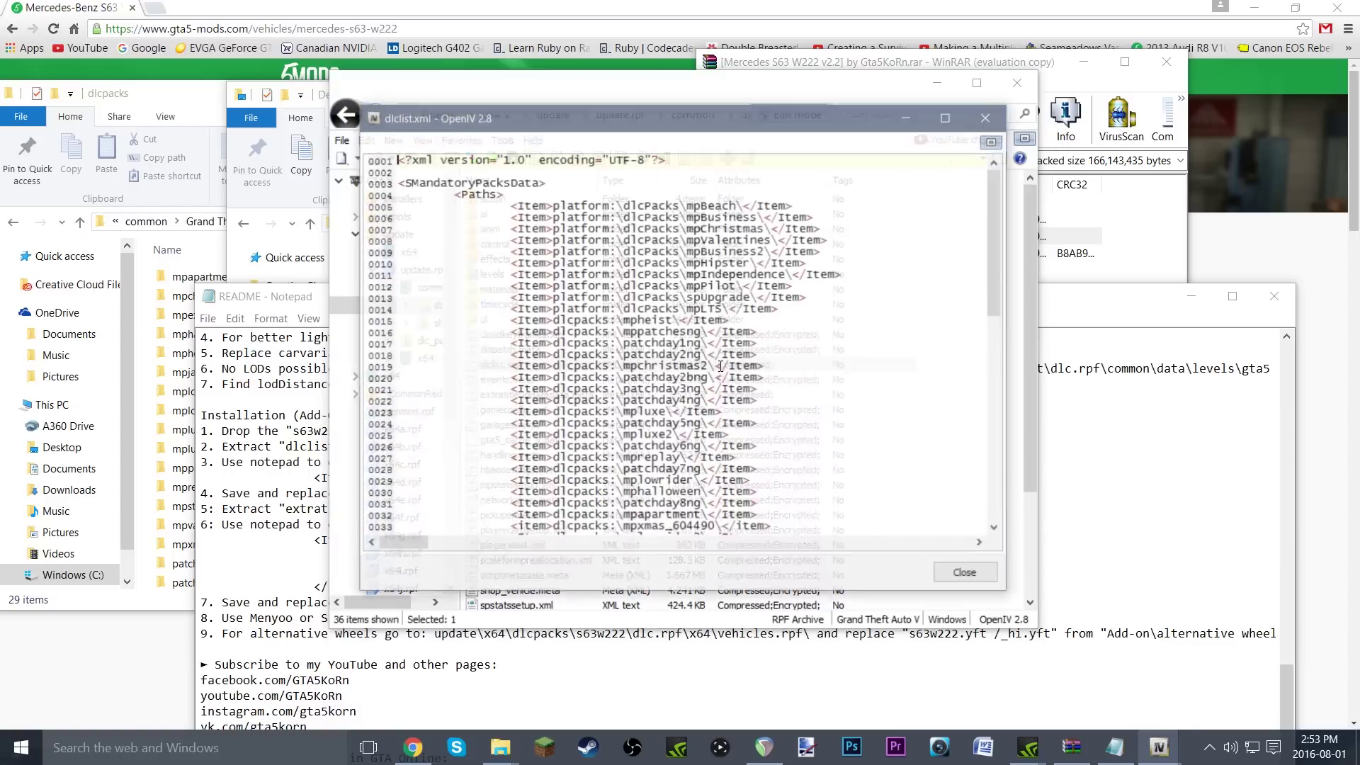
scroll(701, 416, down, 6)
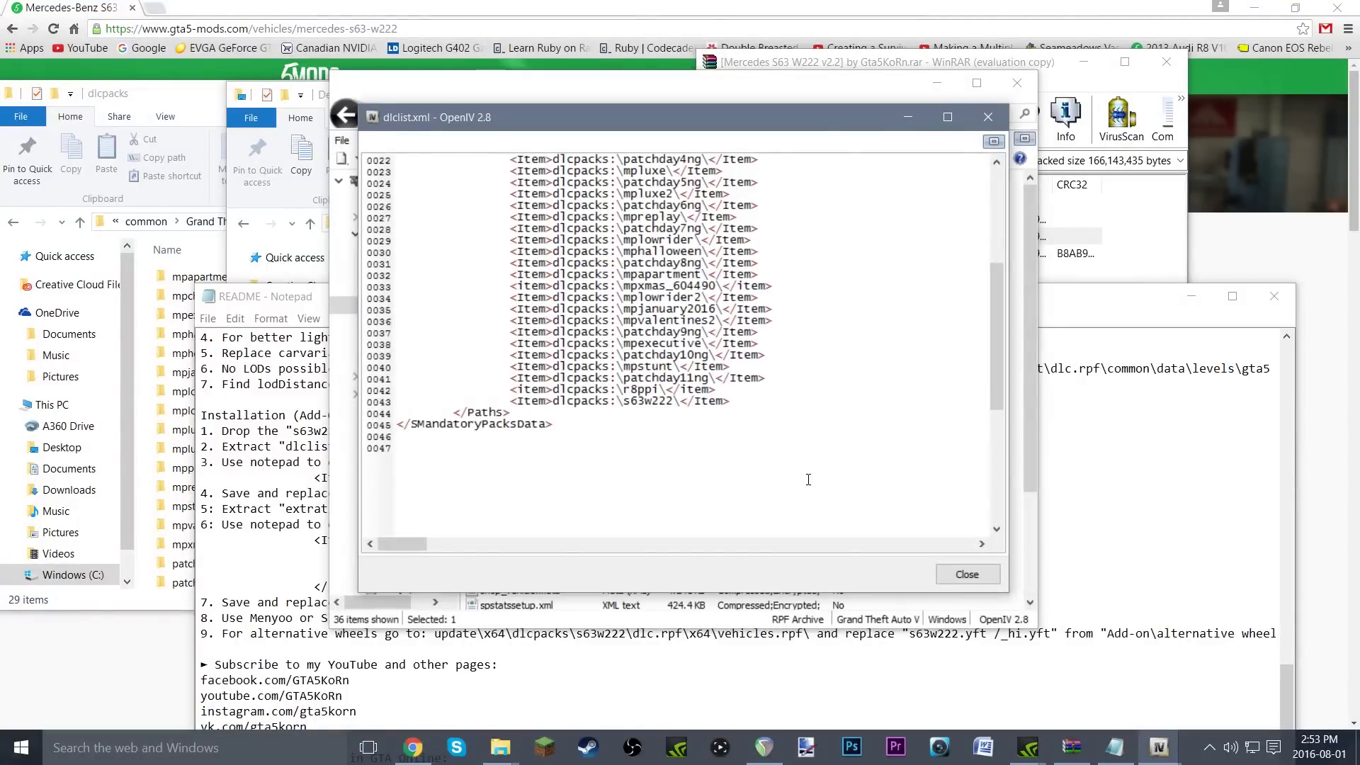
click(963, 573)
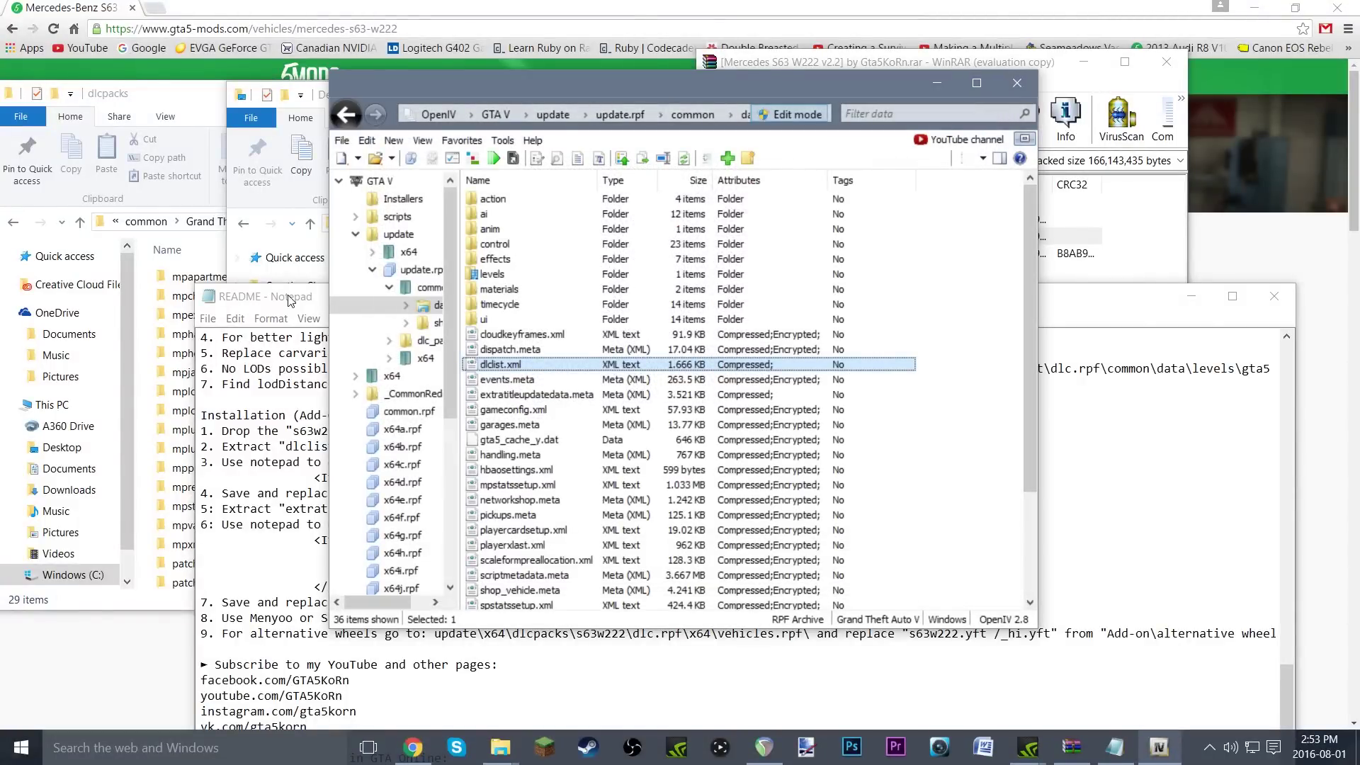
click(289, 298)
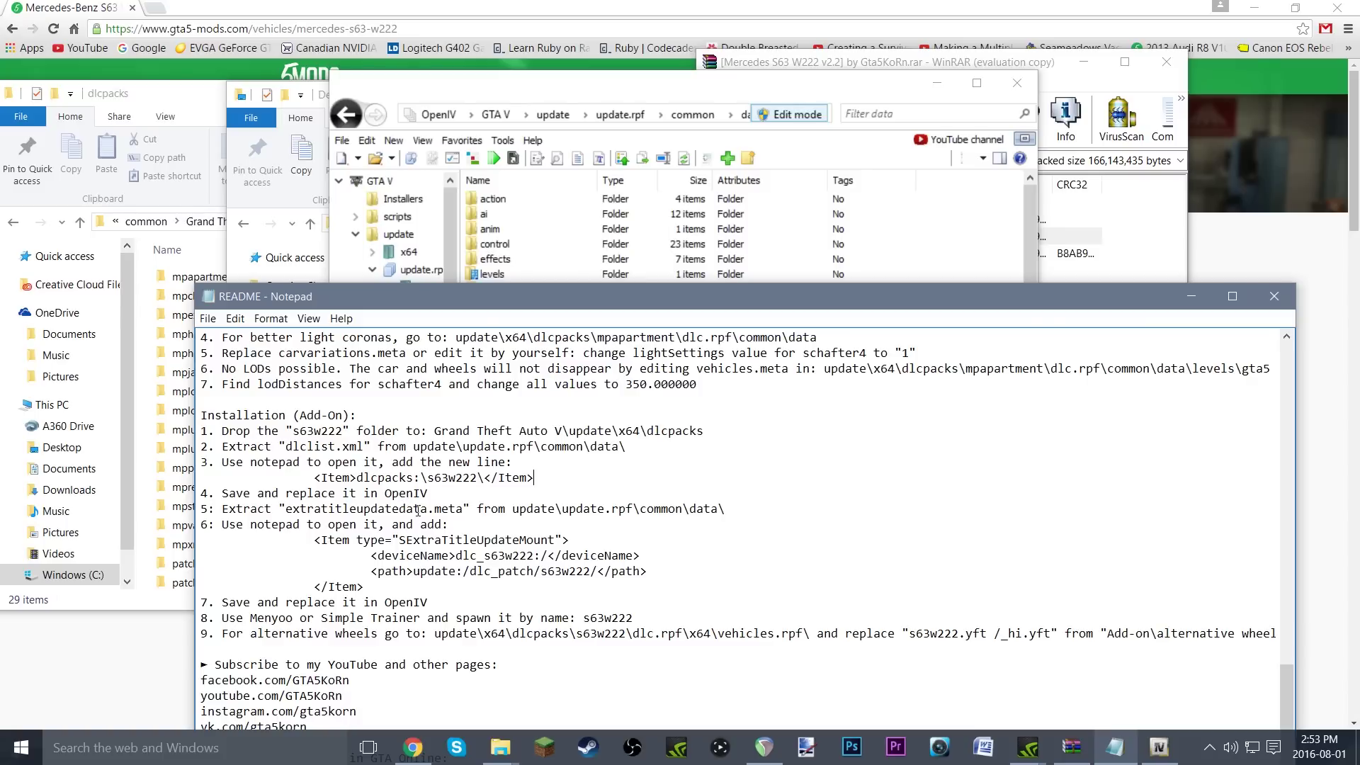
drag(510, 508, 727, 511)
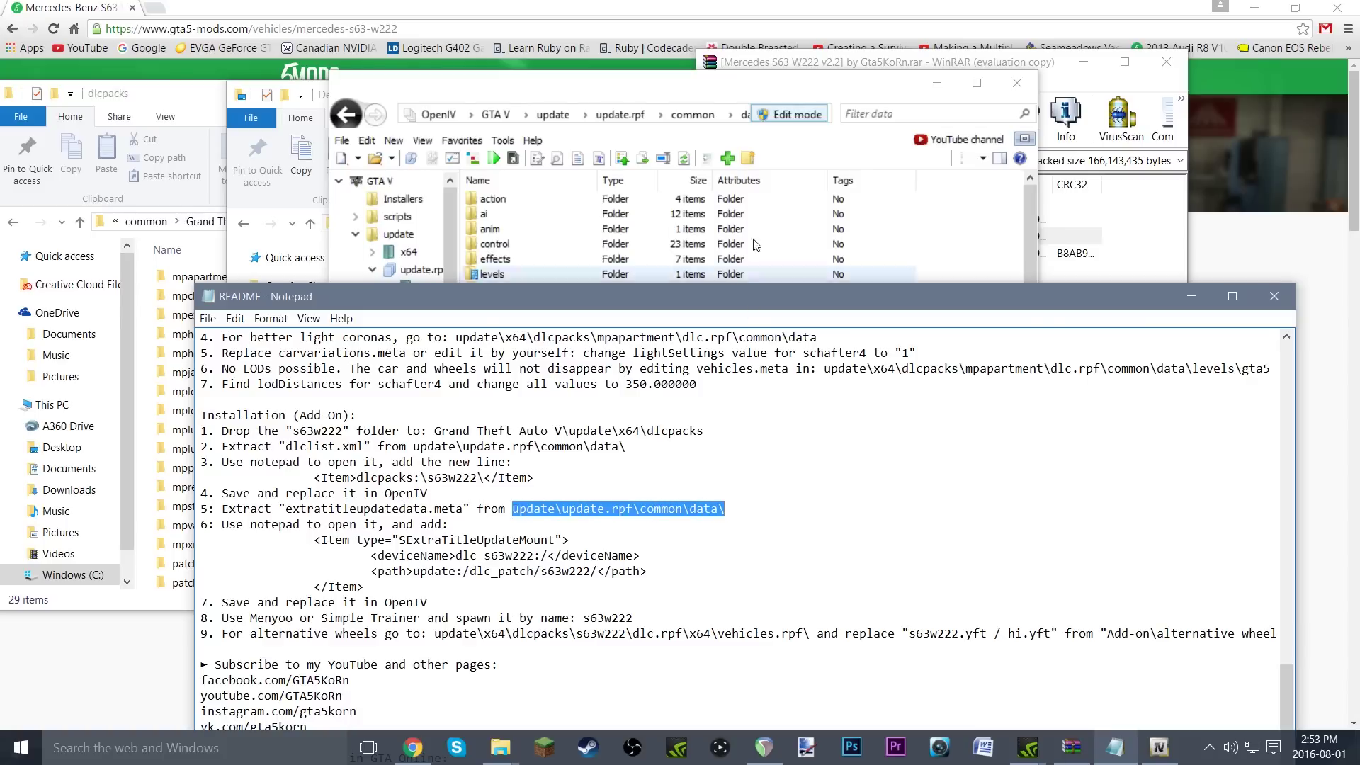
click(691, 79)
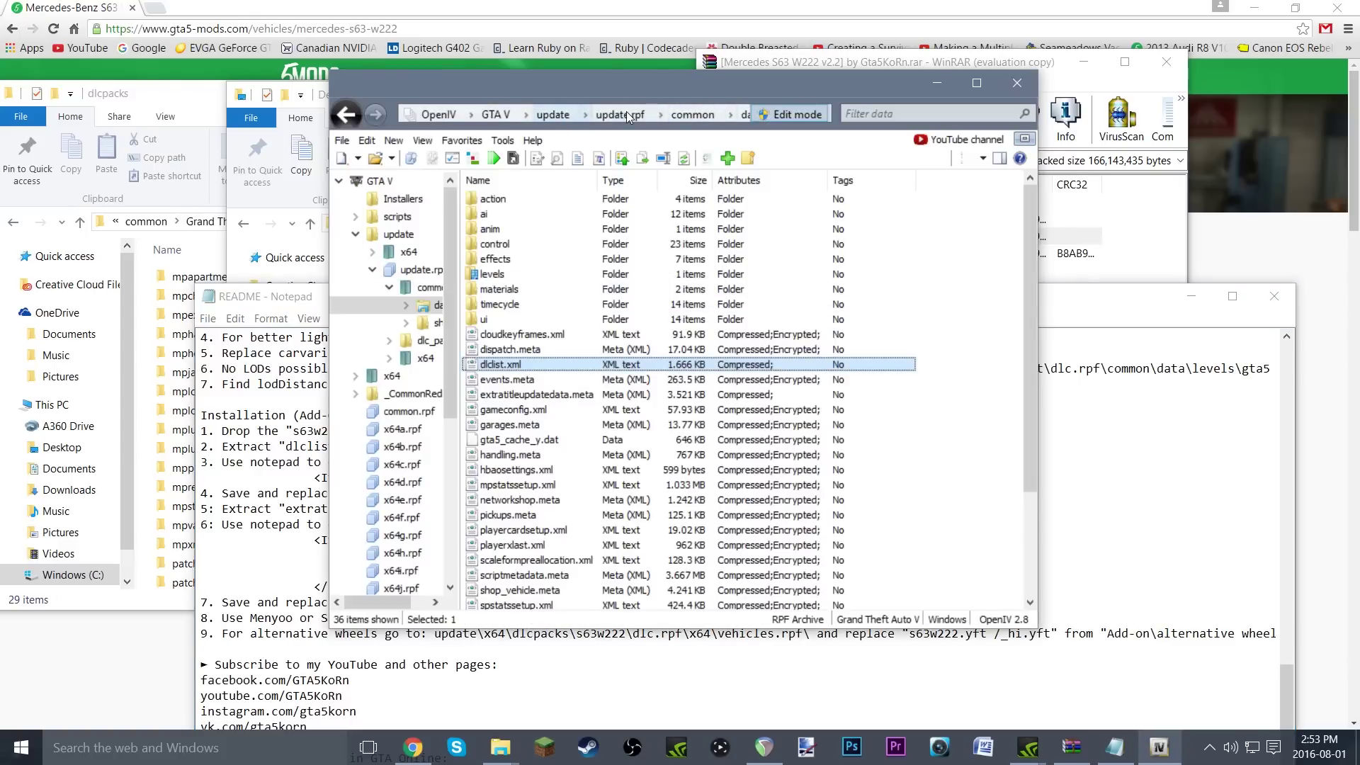
click(573, 401)
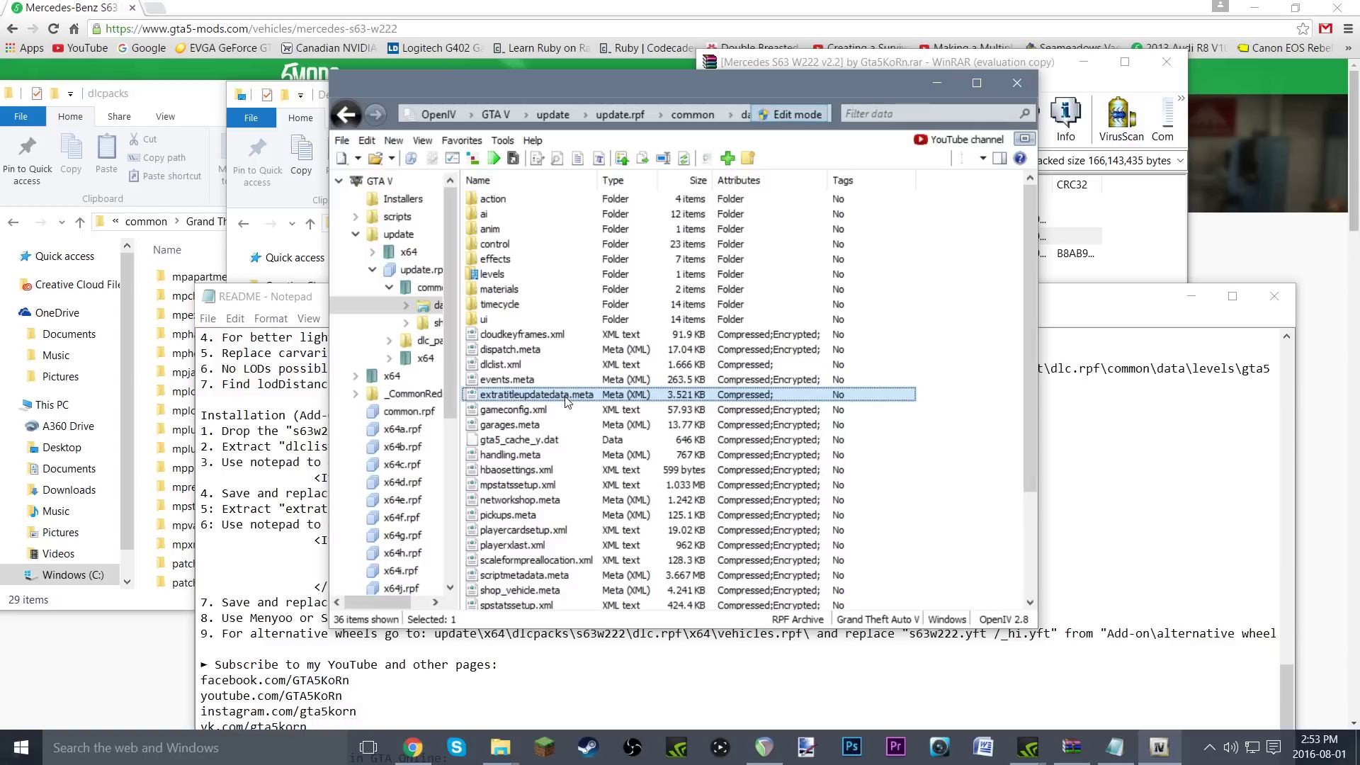
- Extract extratitleupdatedata.meta from update.rpf to the Desktop
right_click(568, 400)
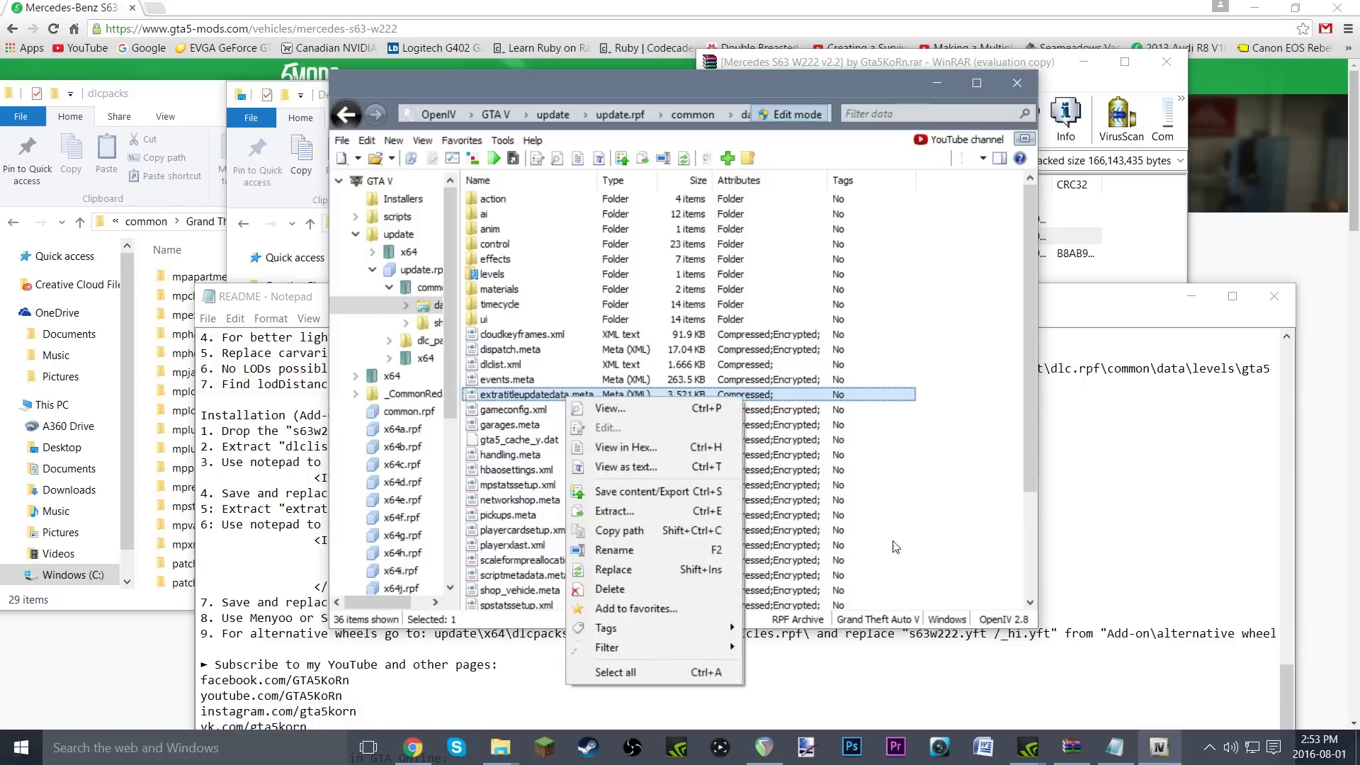
click(600, 511)
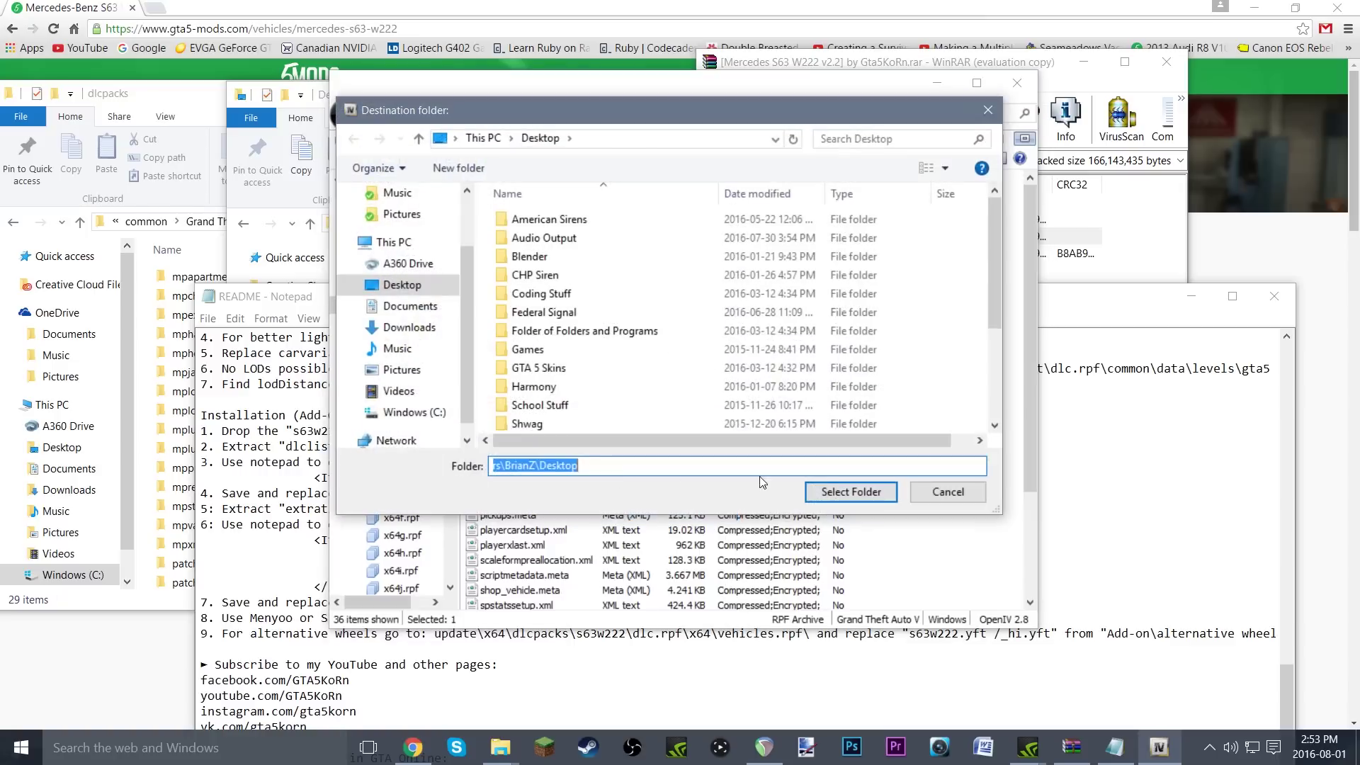
click(833, 503)
- Open the extracted extratitleupdatedata.meta from the Desktop folder in Notepad
mouse_move(501, 747)
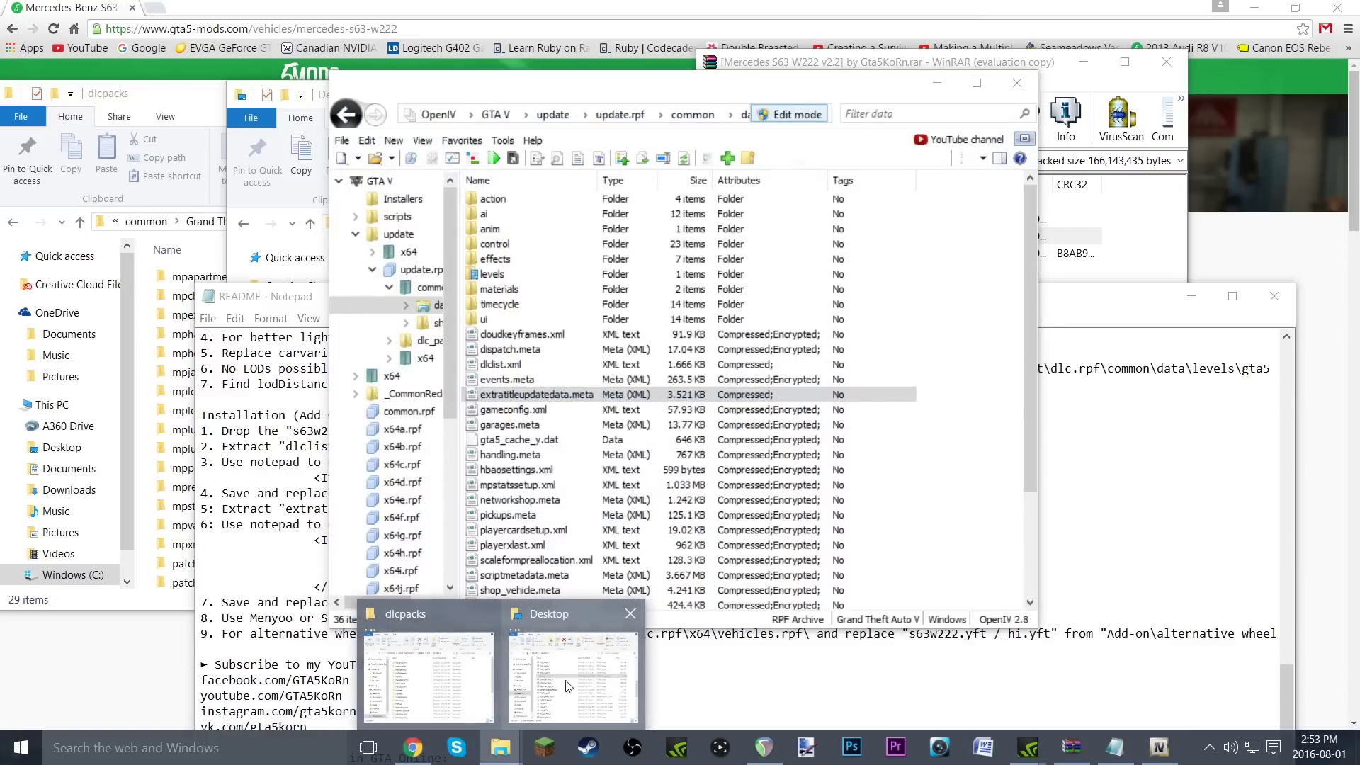
click(574, 679)
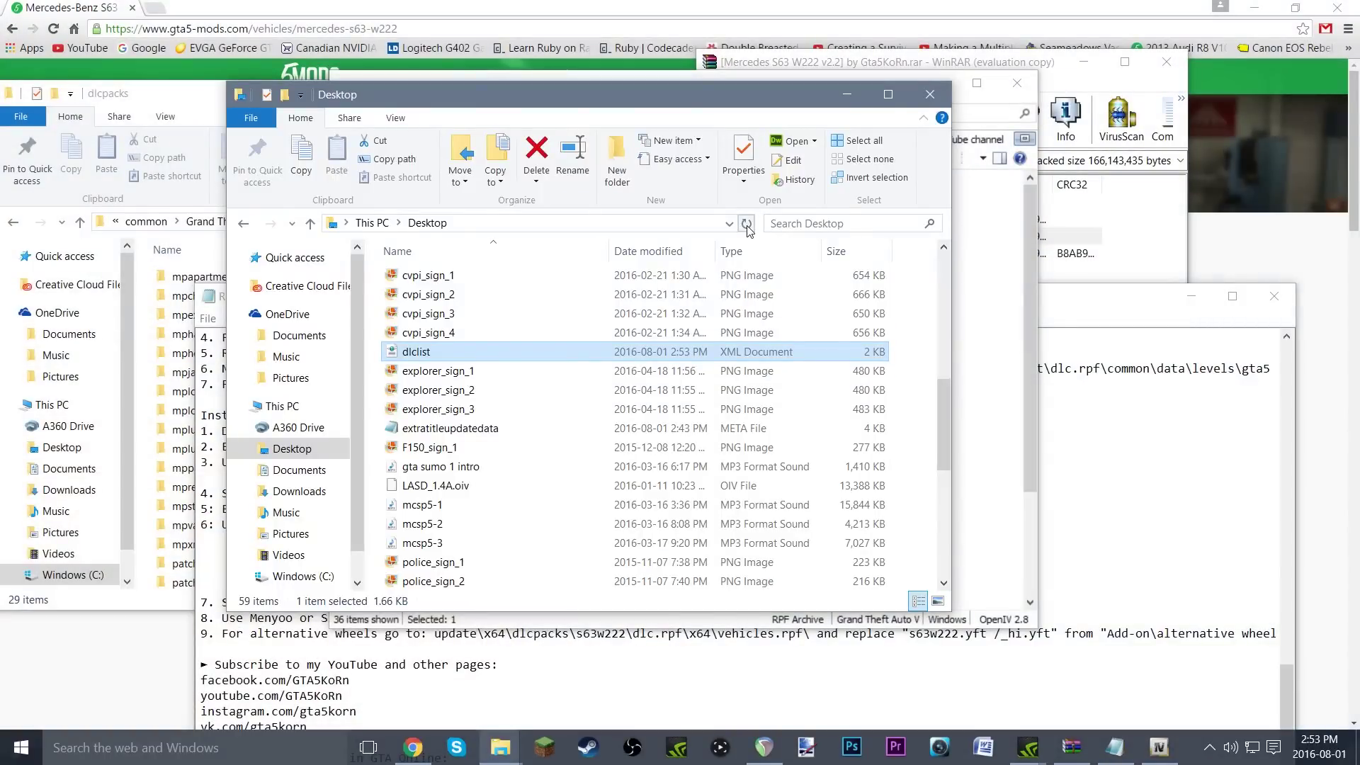
scroll(716, 264, up, 4)
scroll(519, 464, down, 3)
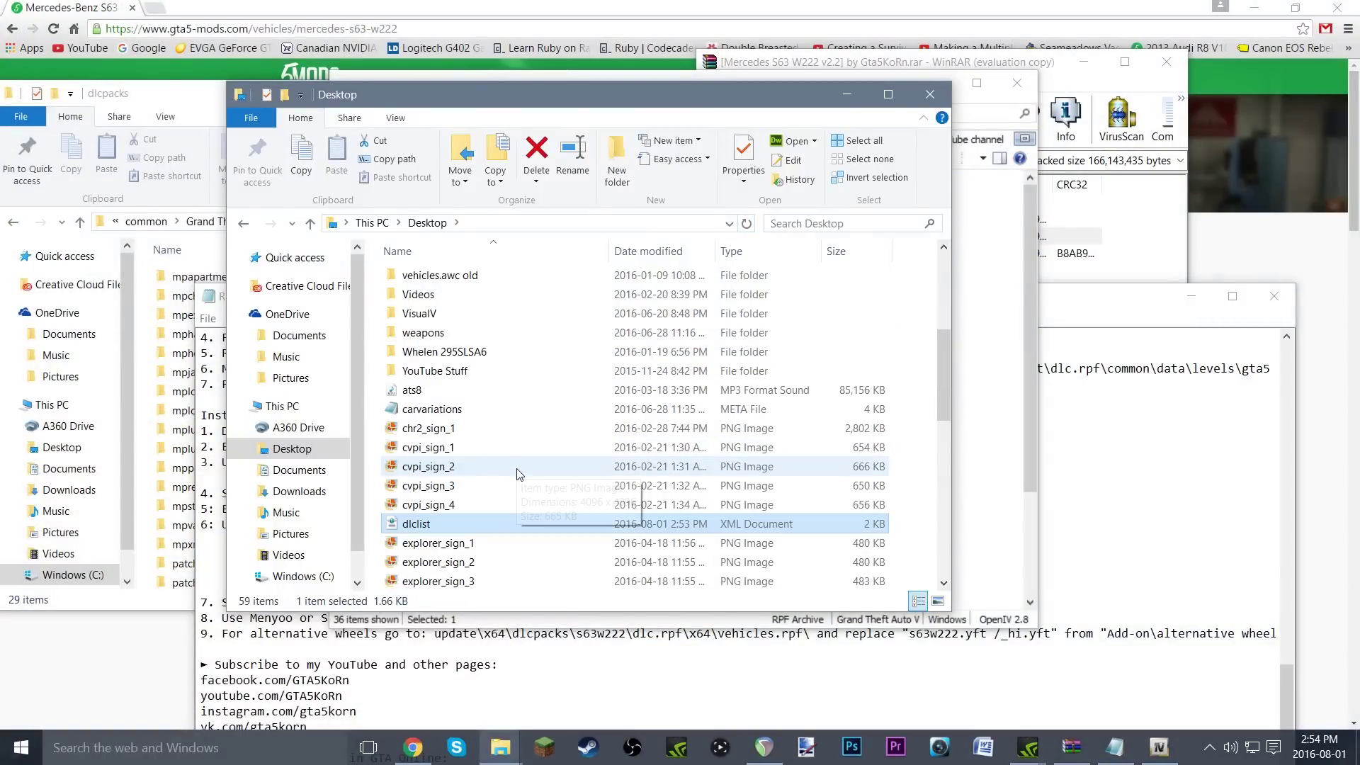
click(487, 487)
right_click(480, 488)
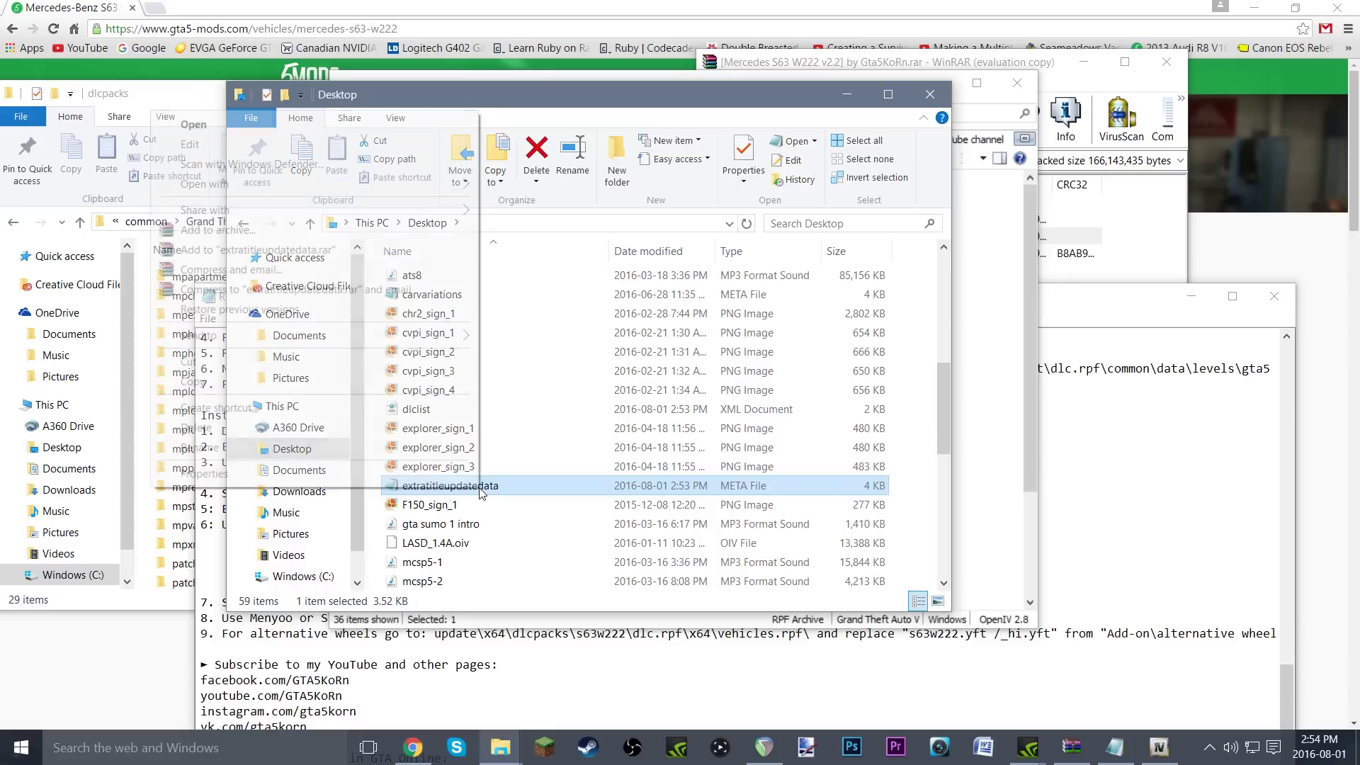
mouse_move(316, 185)
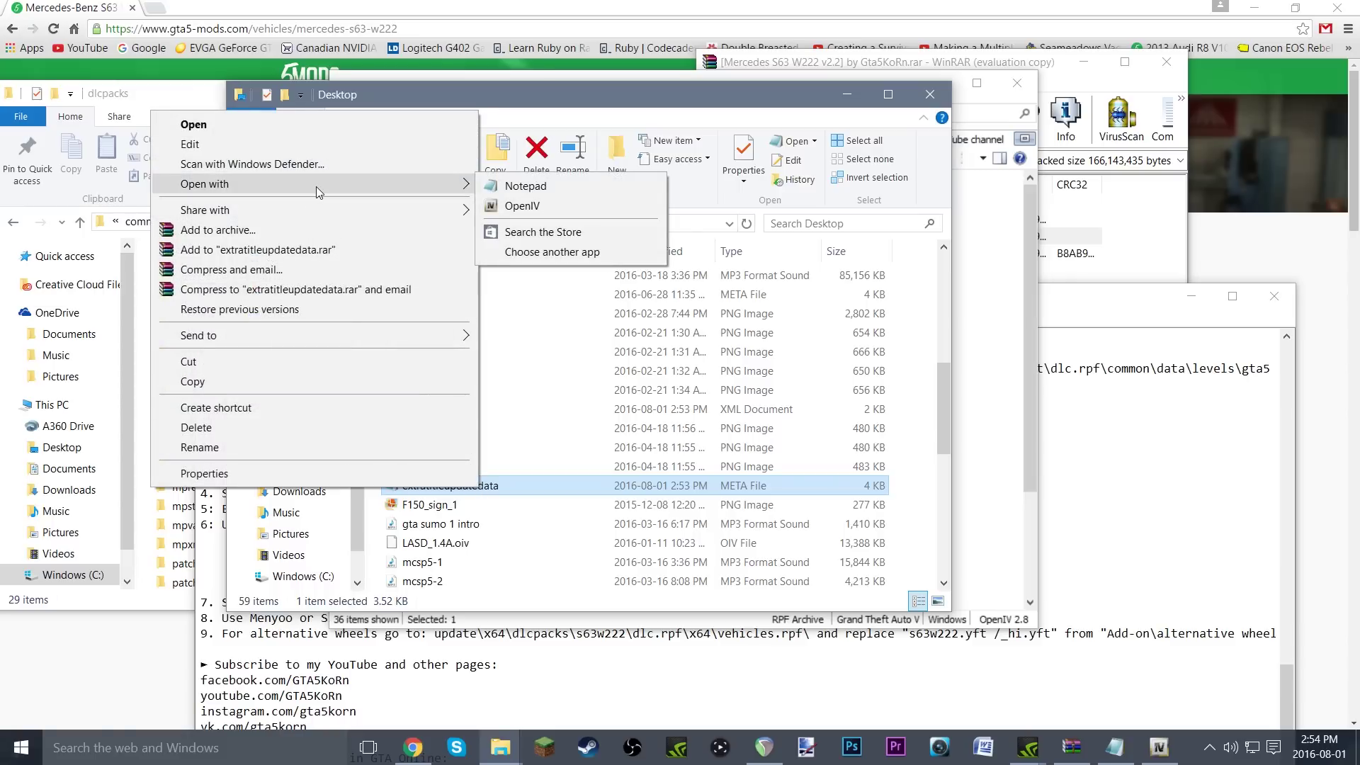
click(521, 188)
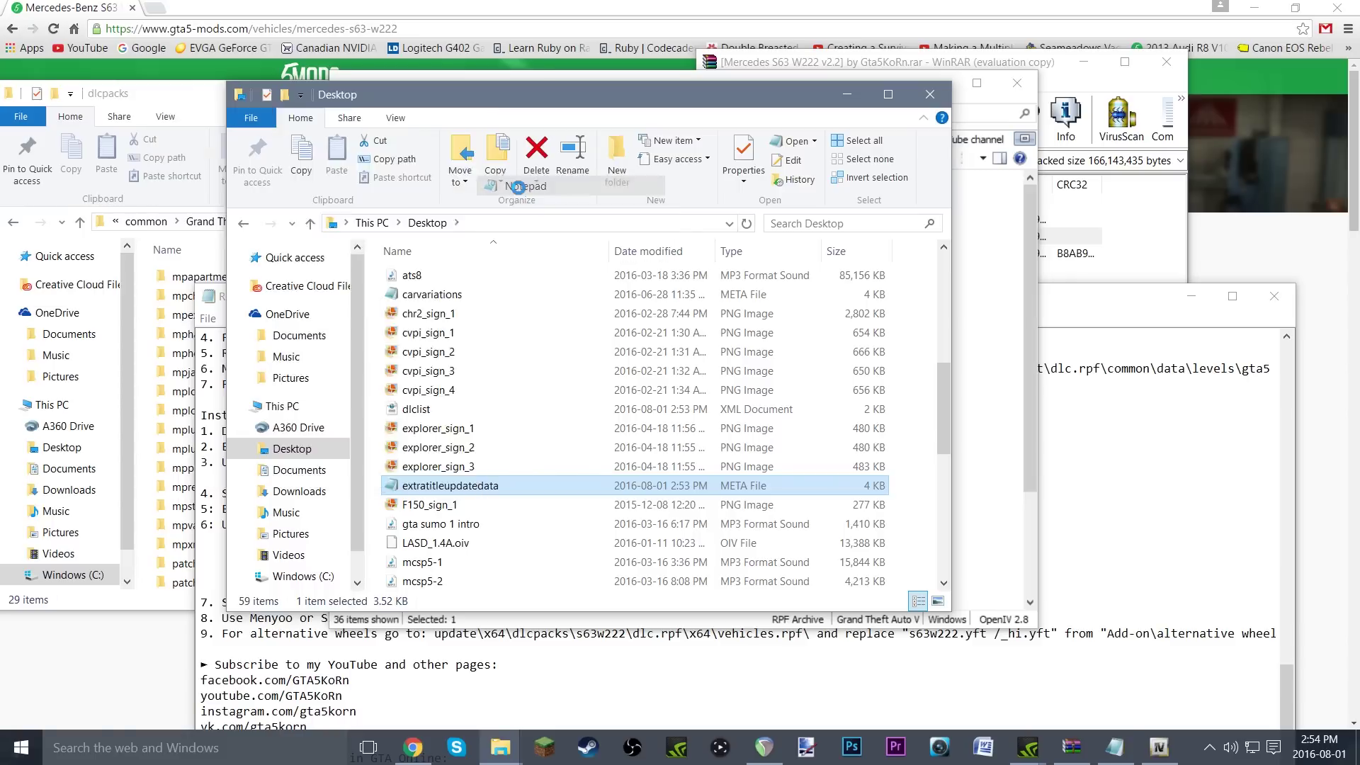
- Select the dlc_s63w222 Item block from step 6 of the README
scroll(607, 290, down, 14)
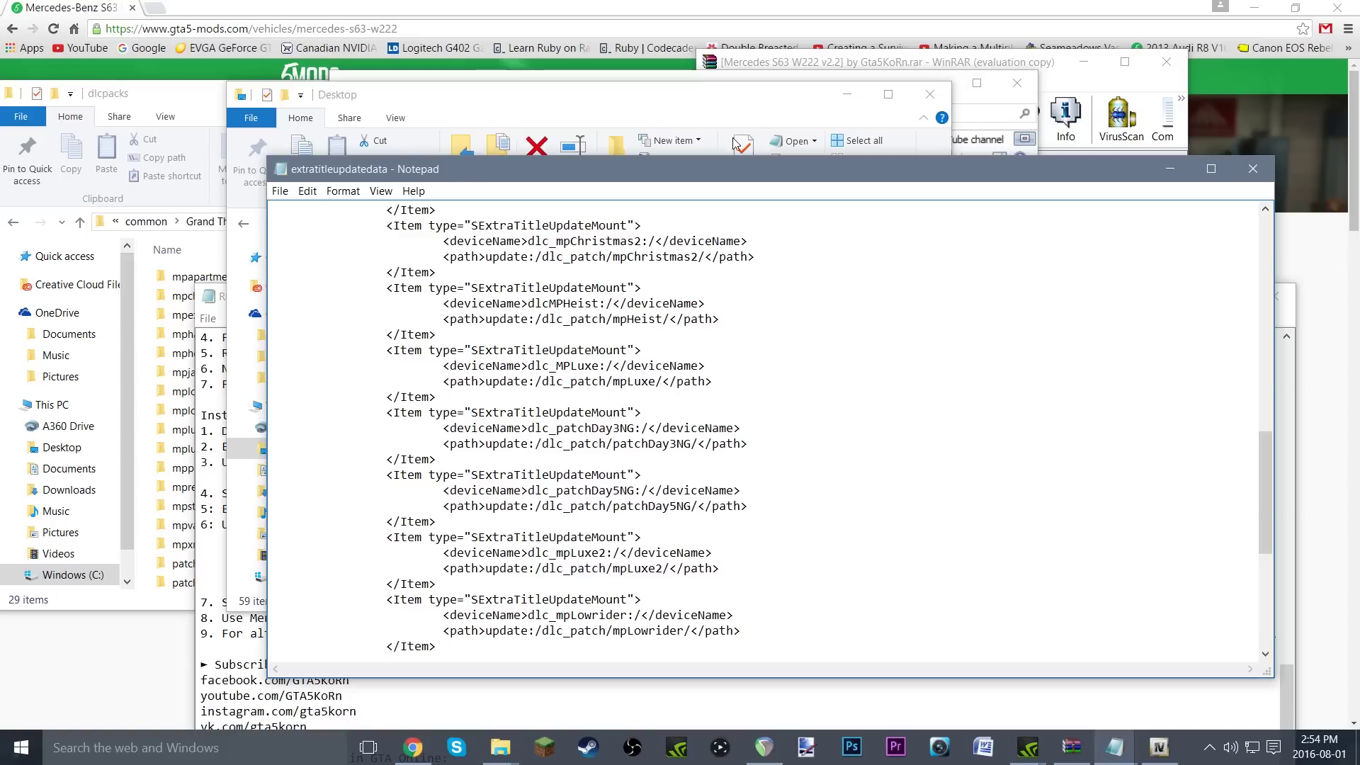
mouse_move(1114, 749)
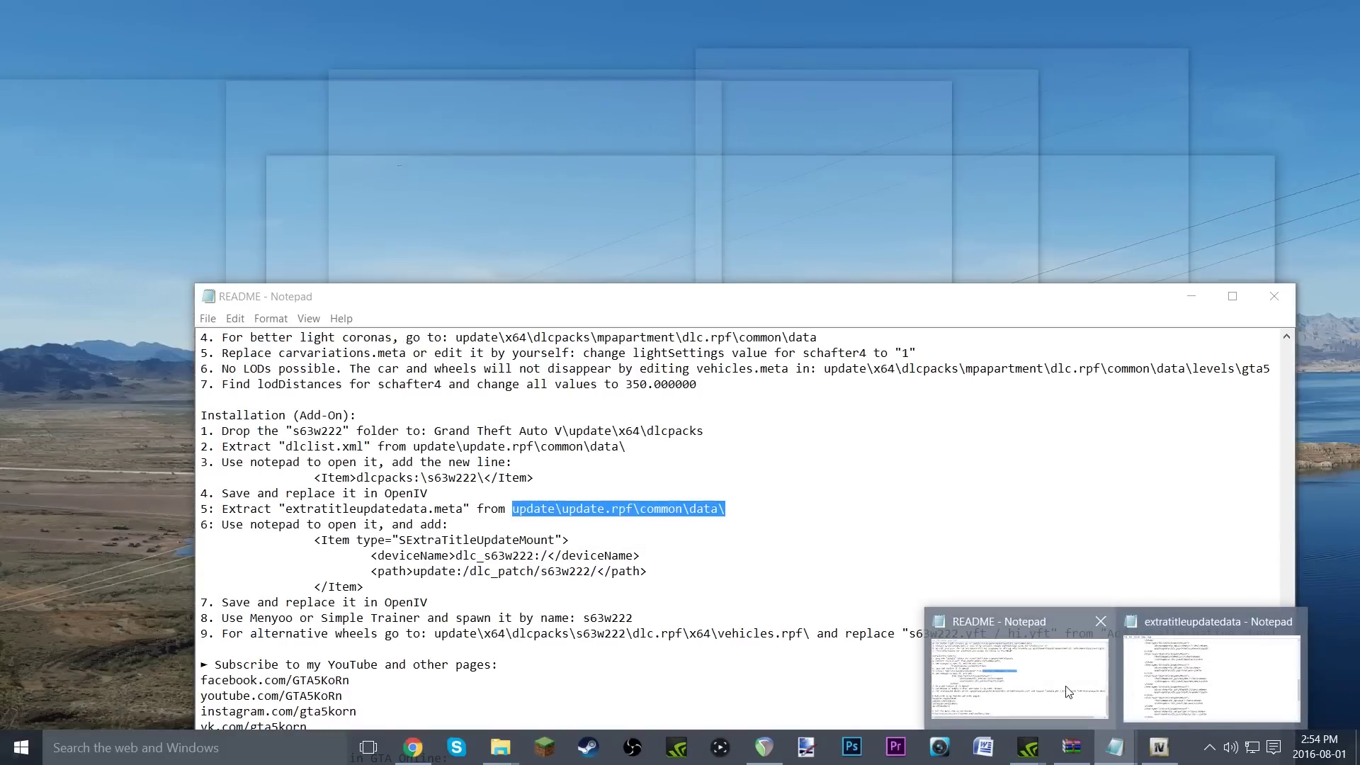
click(1068, 691)
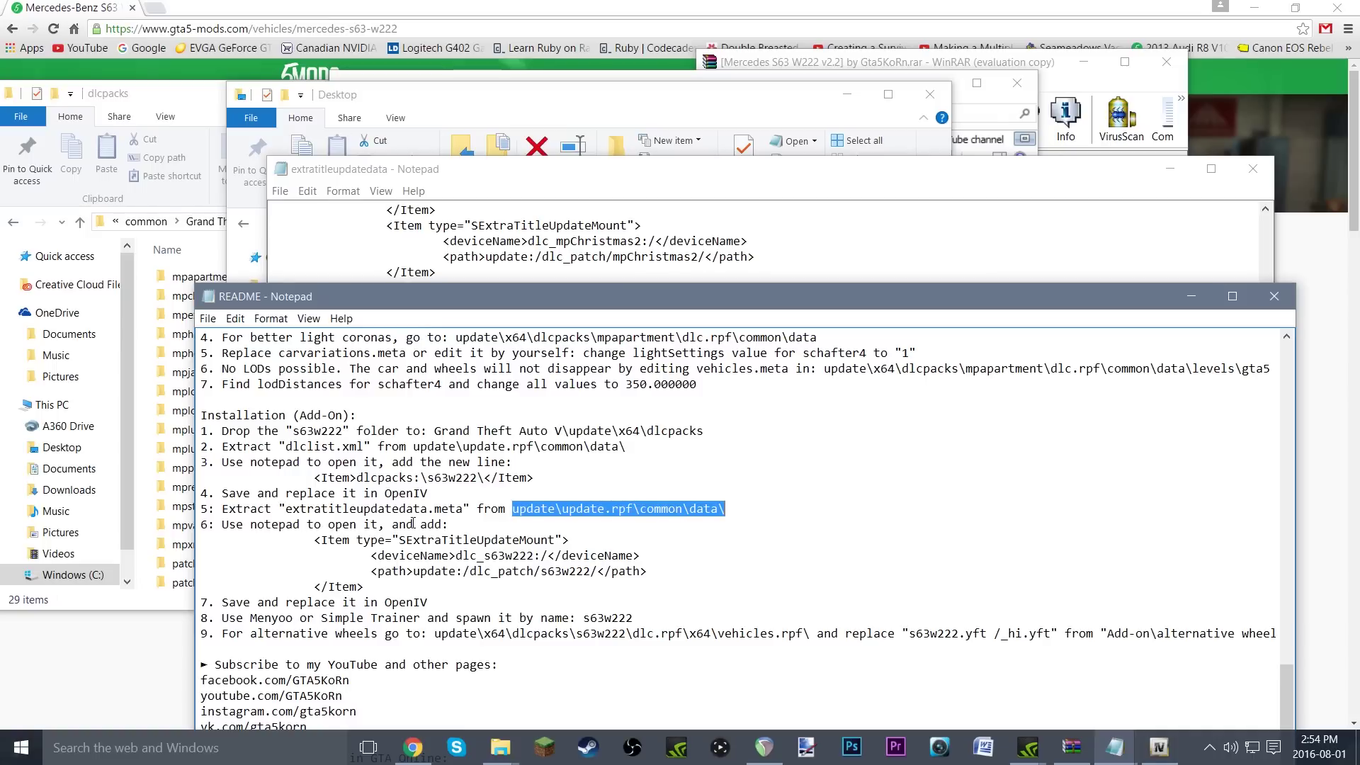
drag(365, 588, 190, 544)
key(ctrl+c)
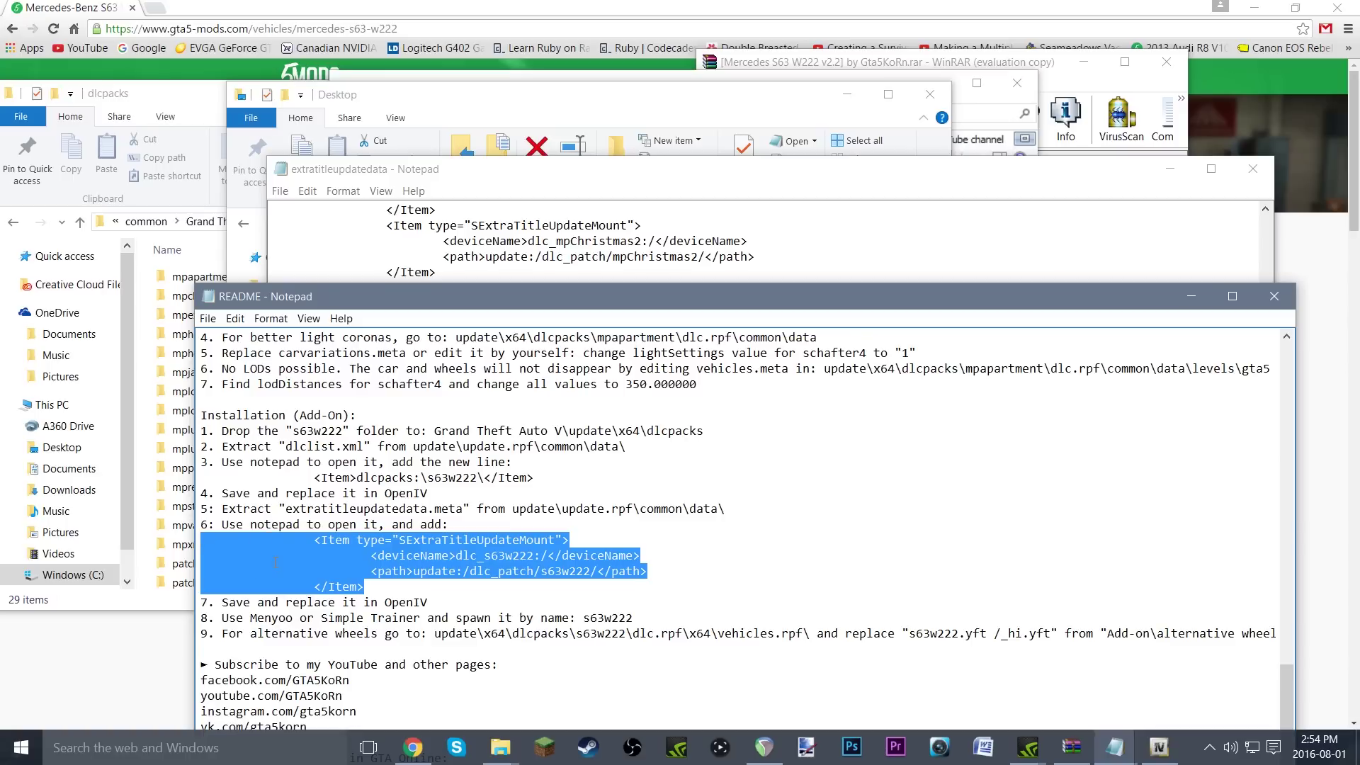
- Paste the dlc_s63w222 Item on a new line after the last </Item>, then close the file
click(803, 186)
scroll(664, 496, down, 10)
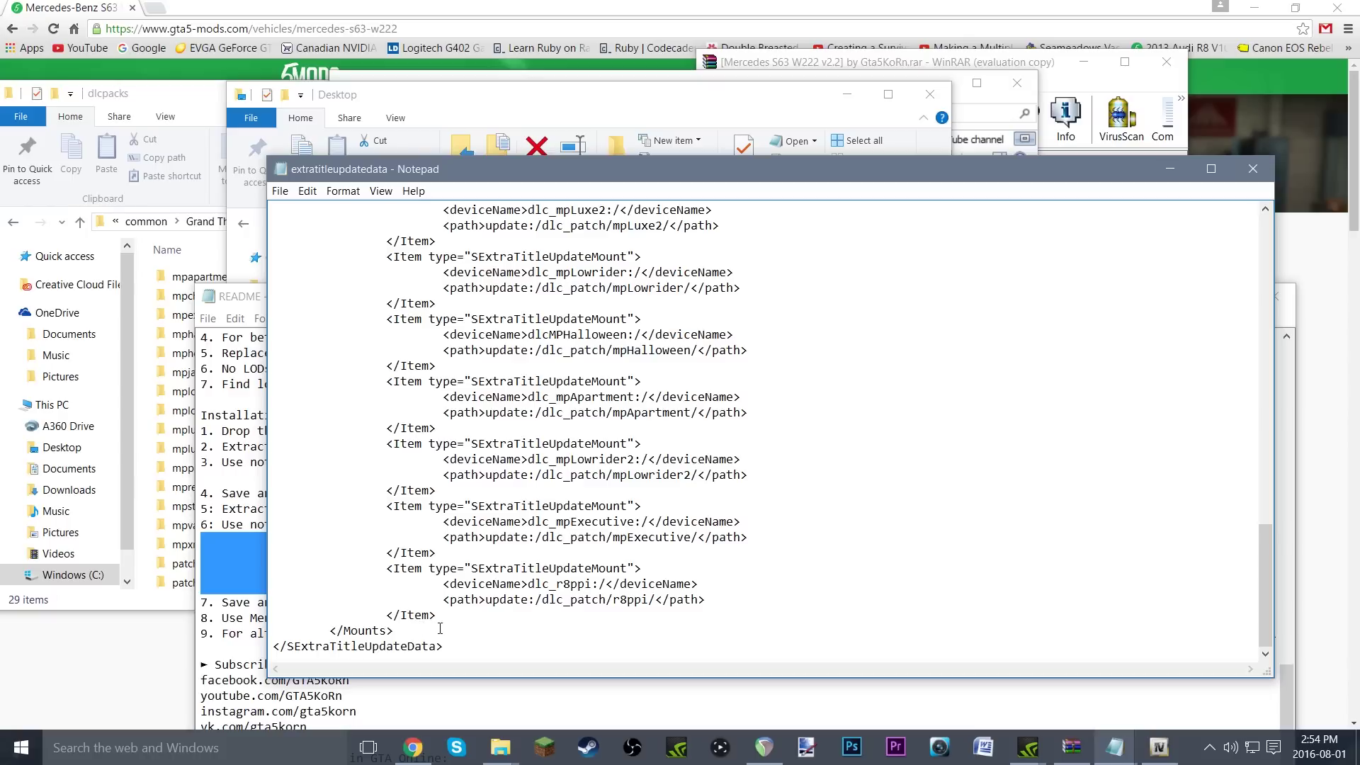
click(448, 621)
key(Return)
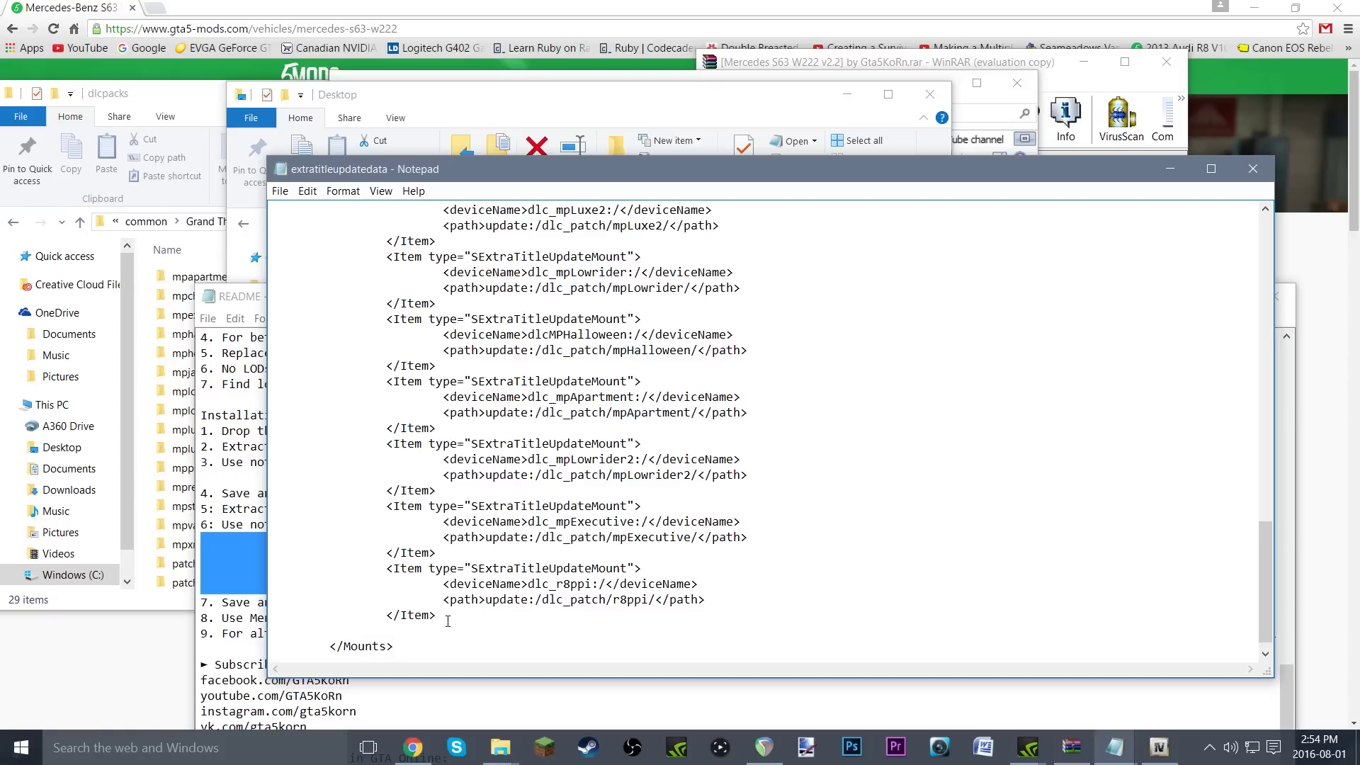
key(ctrl+v)
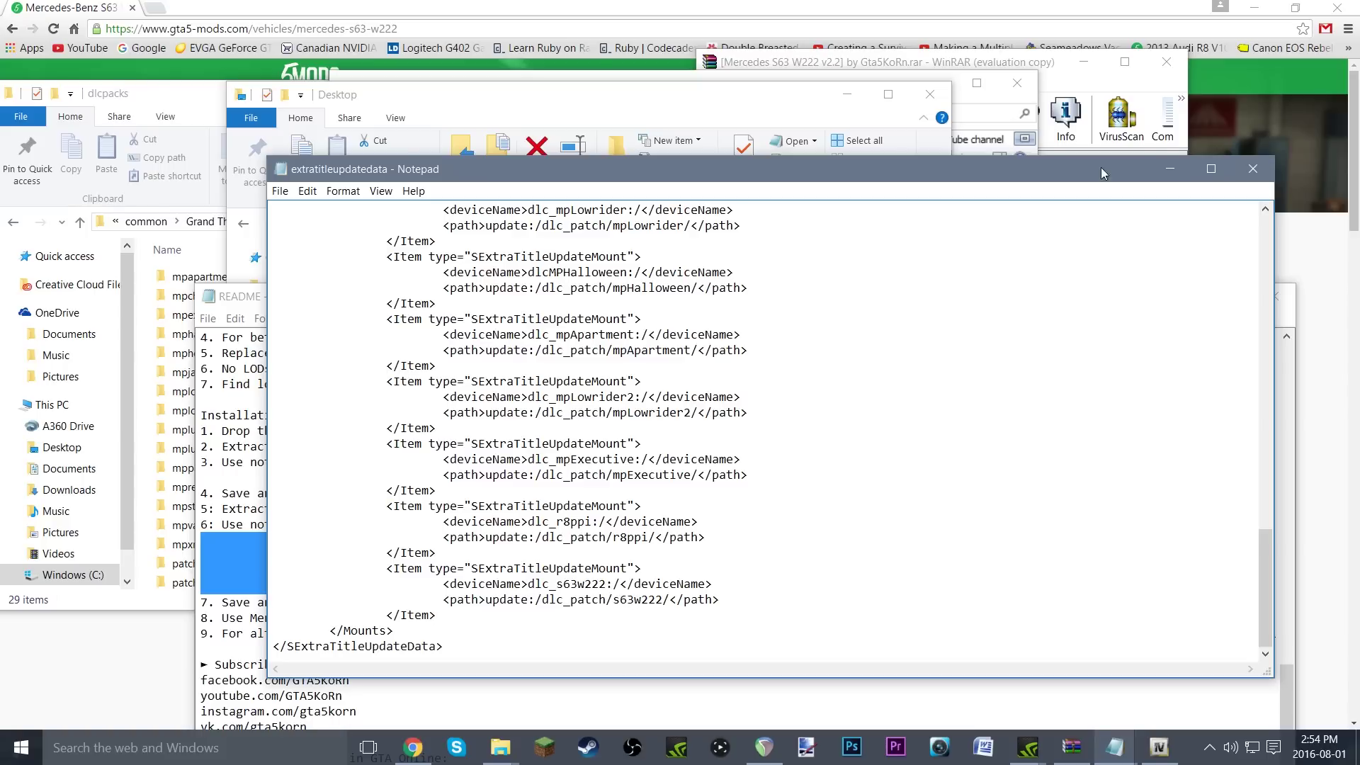
click(1252, 169)
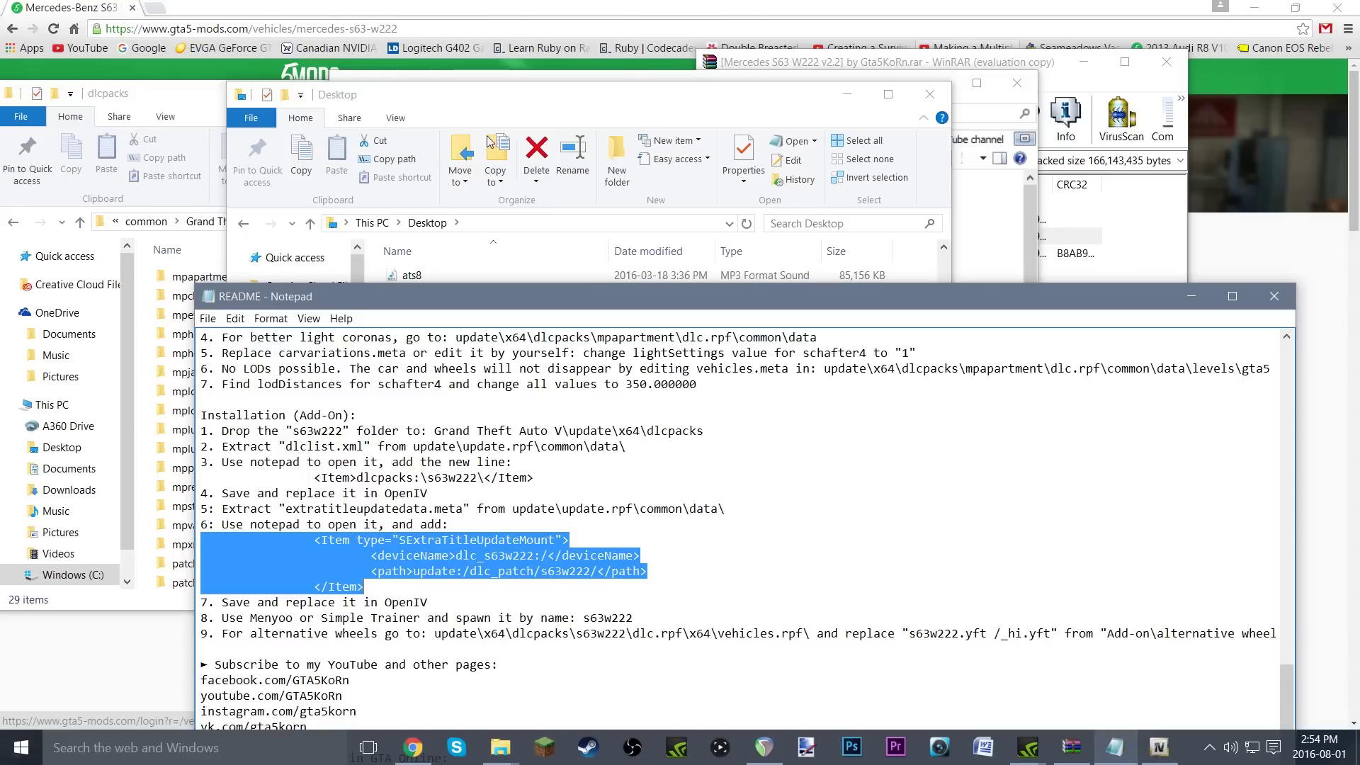
- Replace extratitleupdatedata.meta in update.rpf with the edited Desktop copy
click(1159, 747)
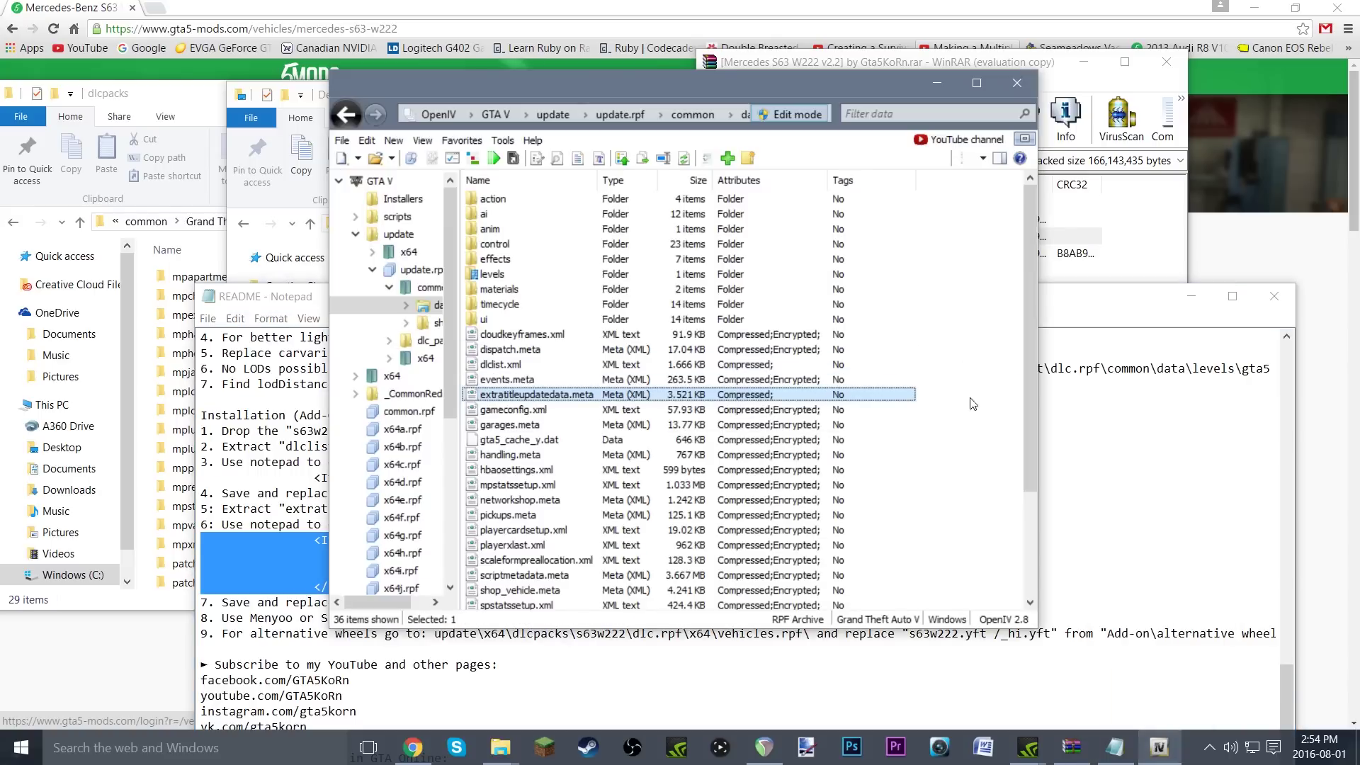
right_click(577, 402)
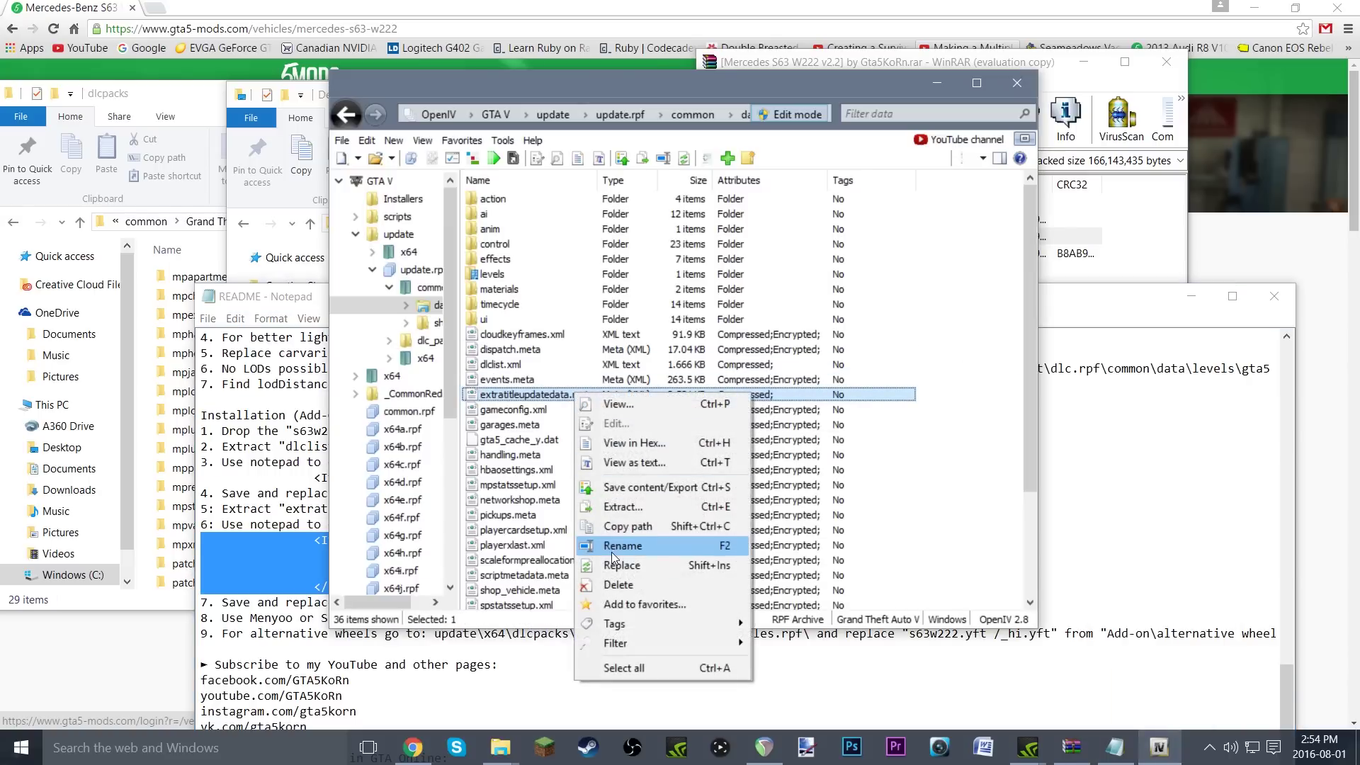
click(614, 563)
scroll(631, 361, down, 5)
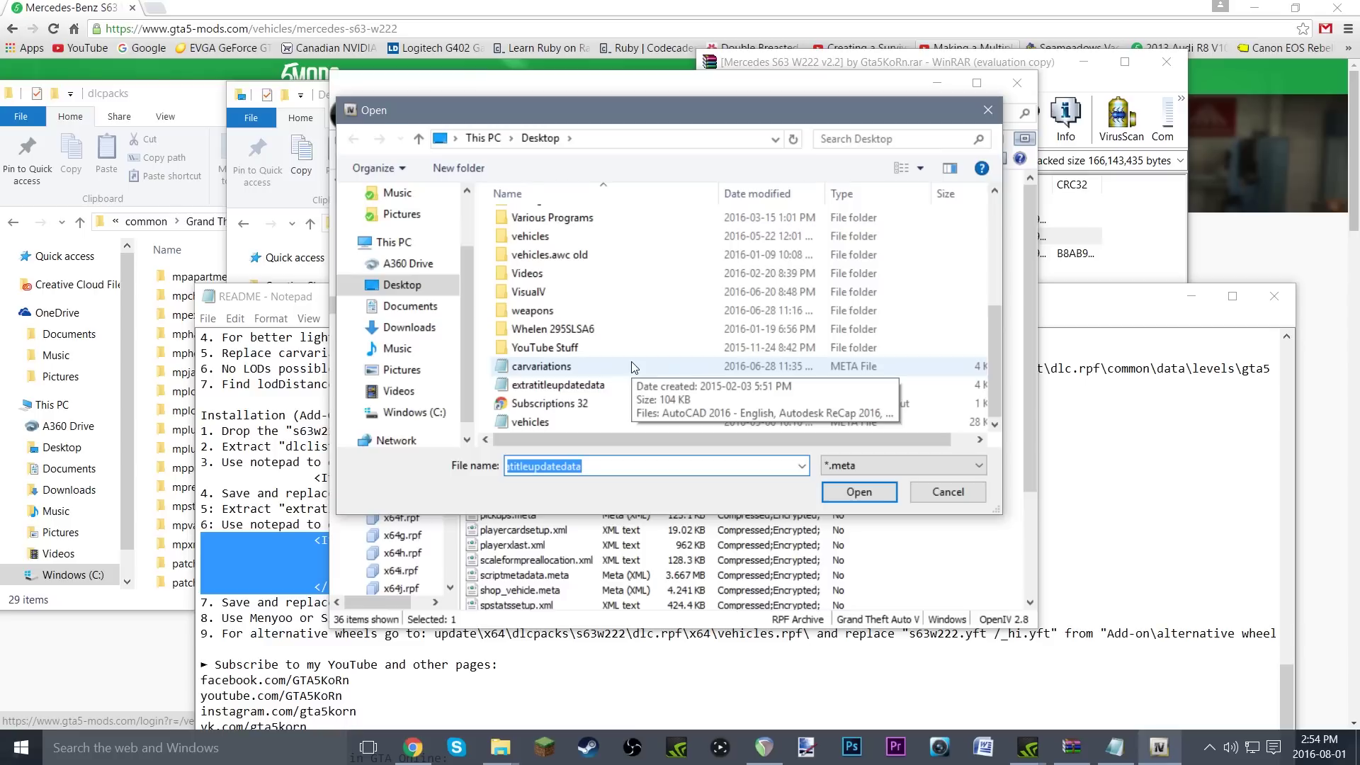
click(592, 388)
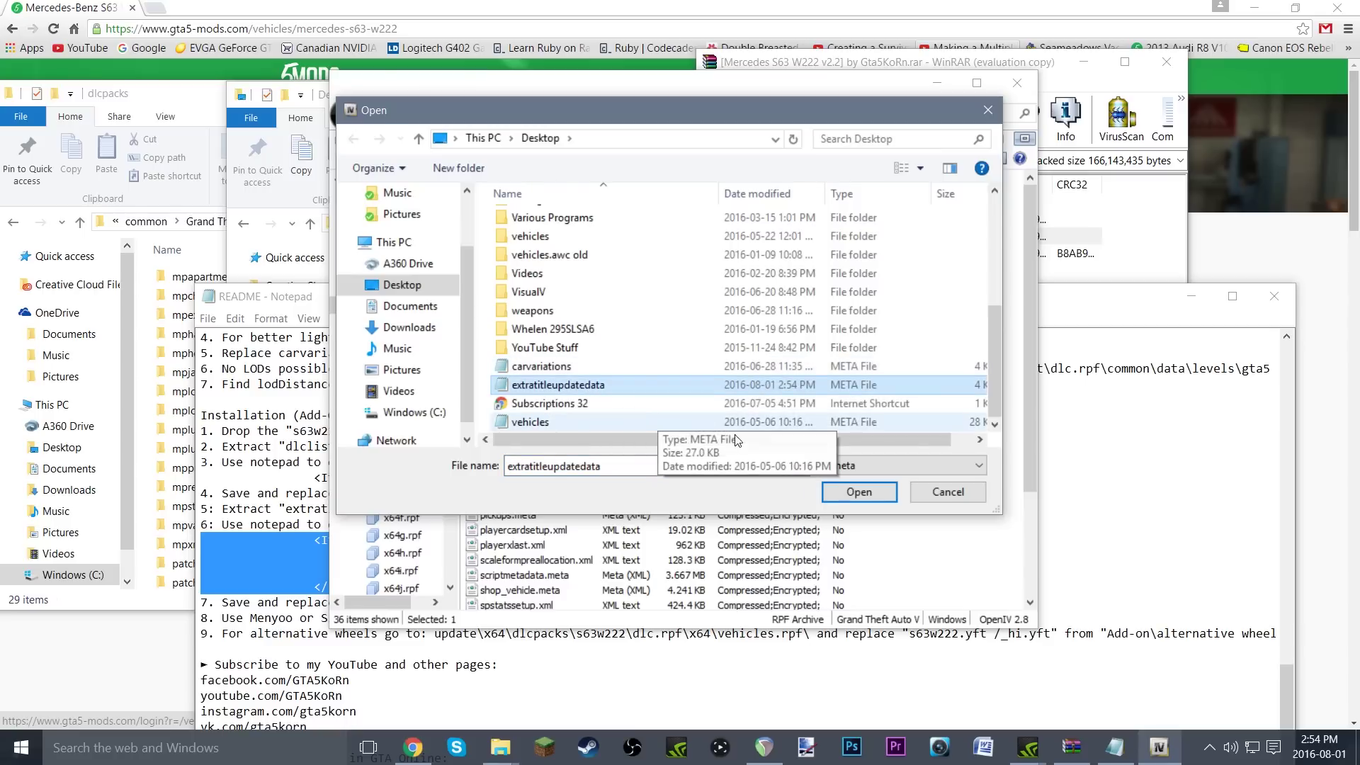
click(858, 492)
- Check that extratitleupdatedata.meta now ends with the dlc_s63w222 mount entry
double_click(619, 403)
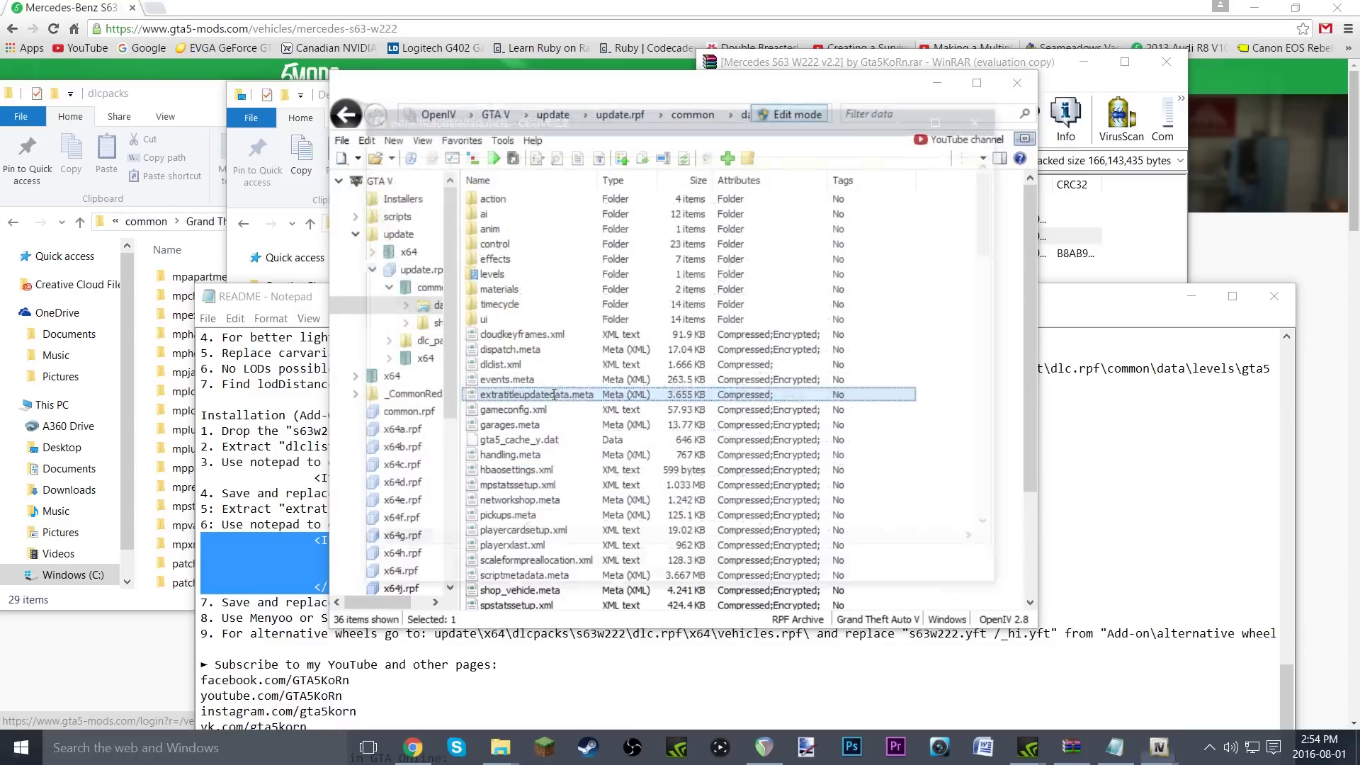
scroll(618, 403, down, 20)
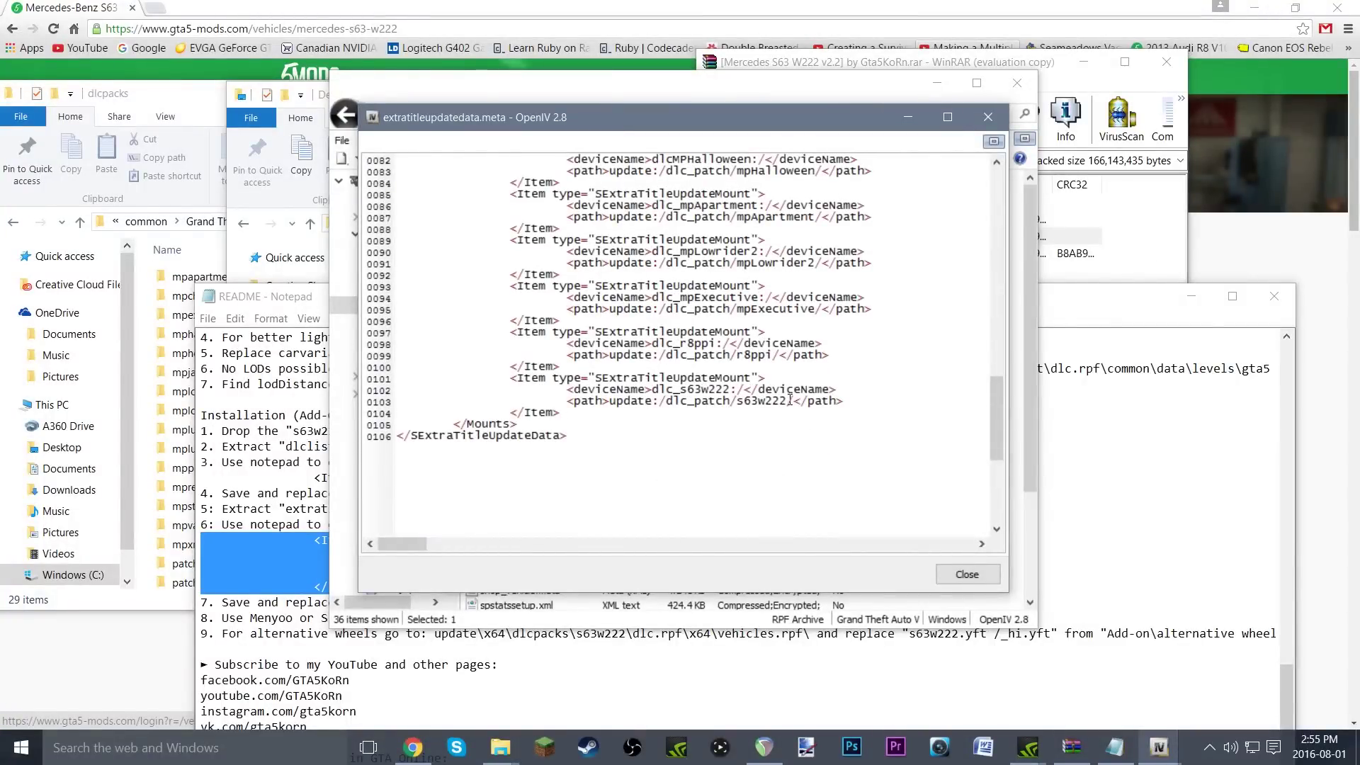
click(967, 573)
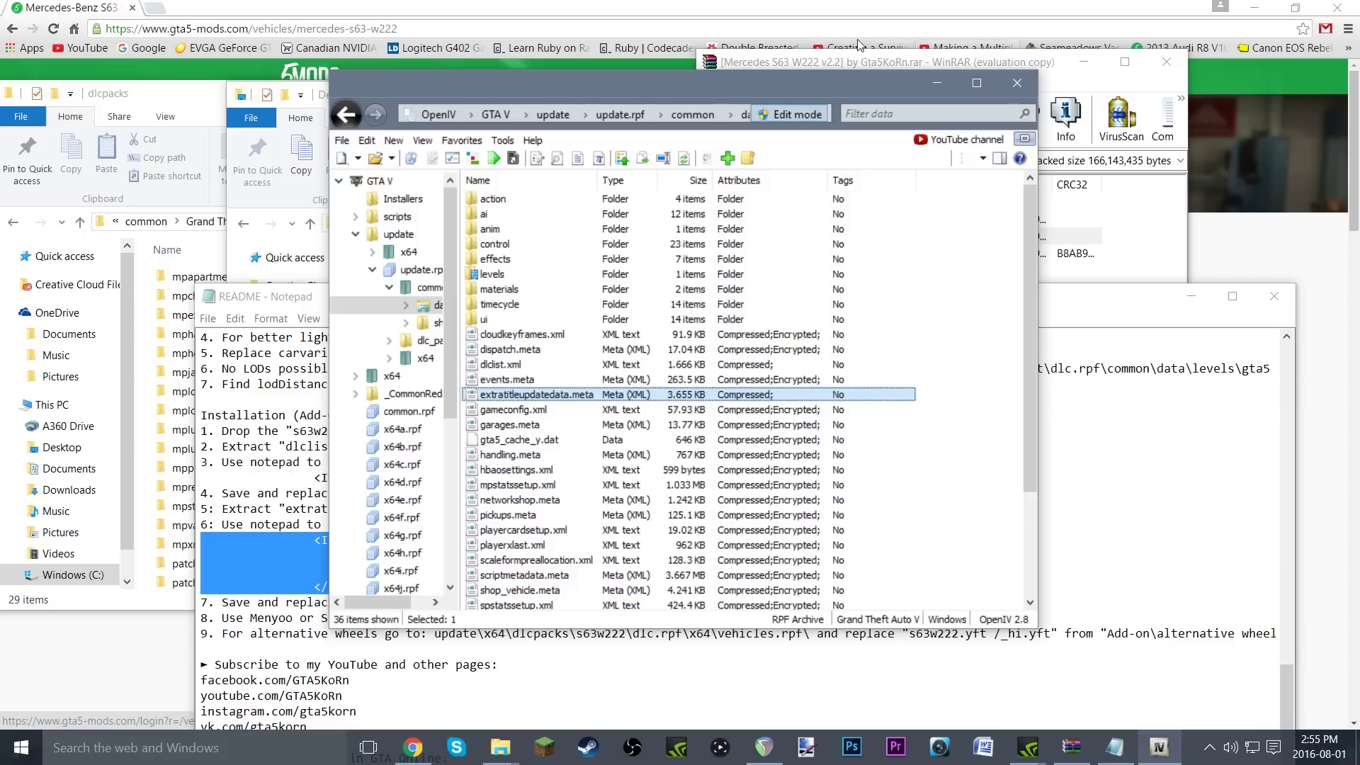
click(1052, 325)
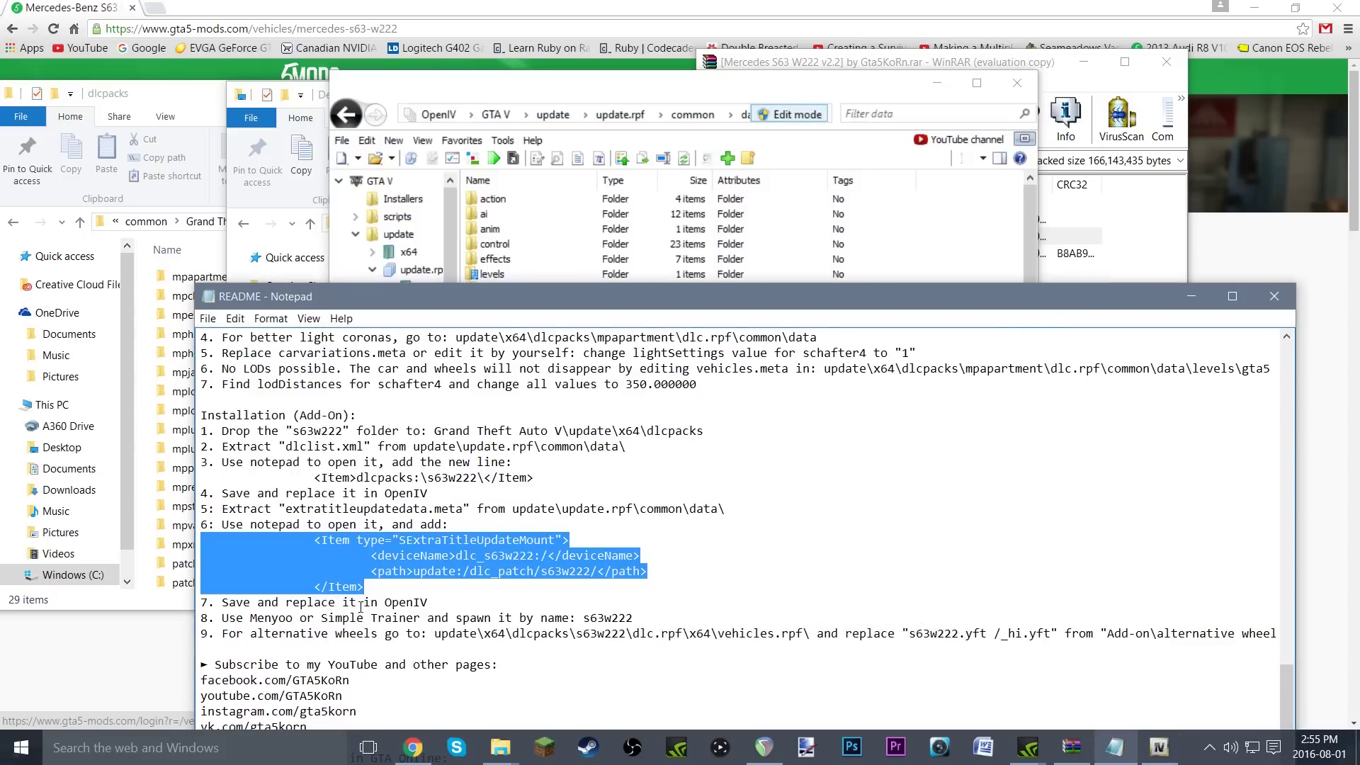
click(396, 585)
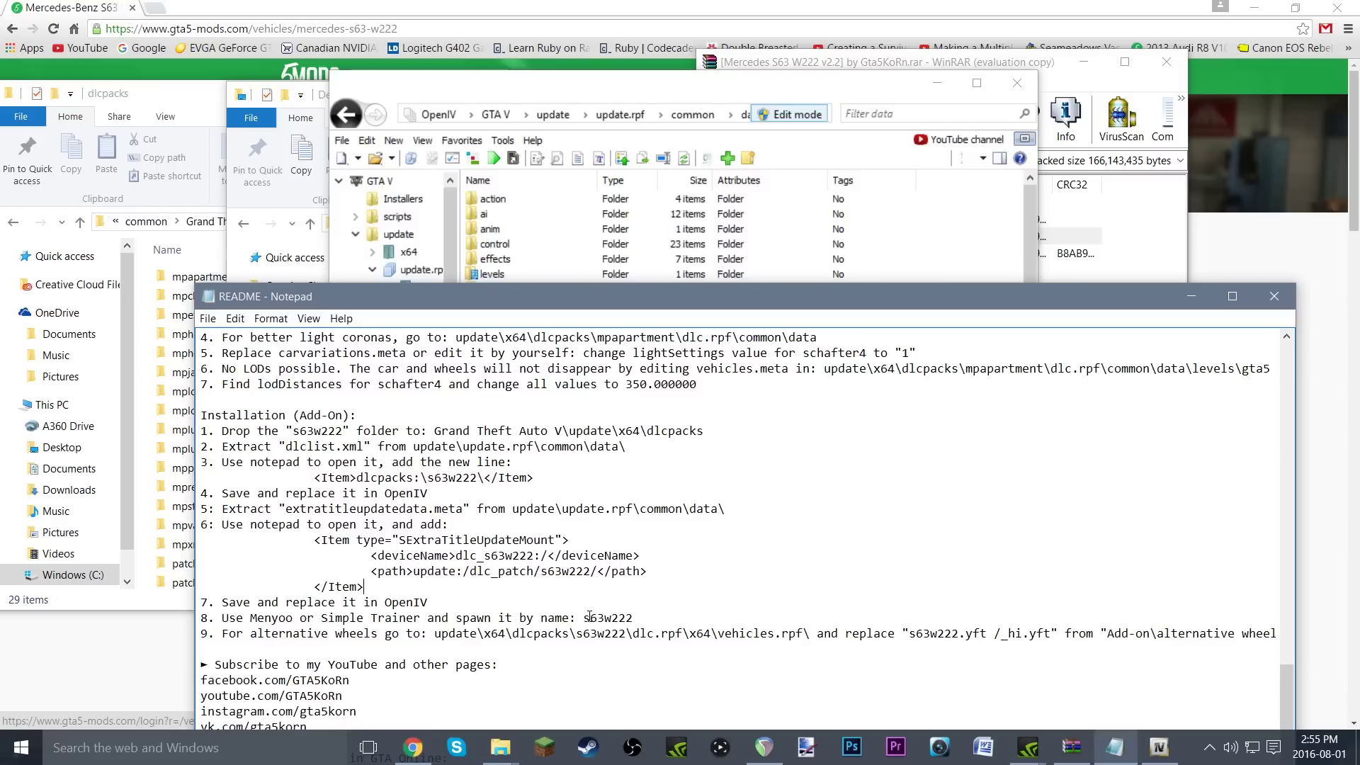
drag(585, 617, 635, 616)
click(641, 615)
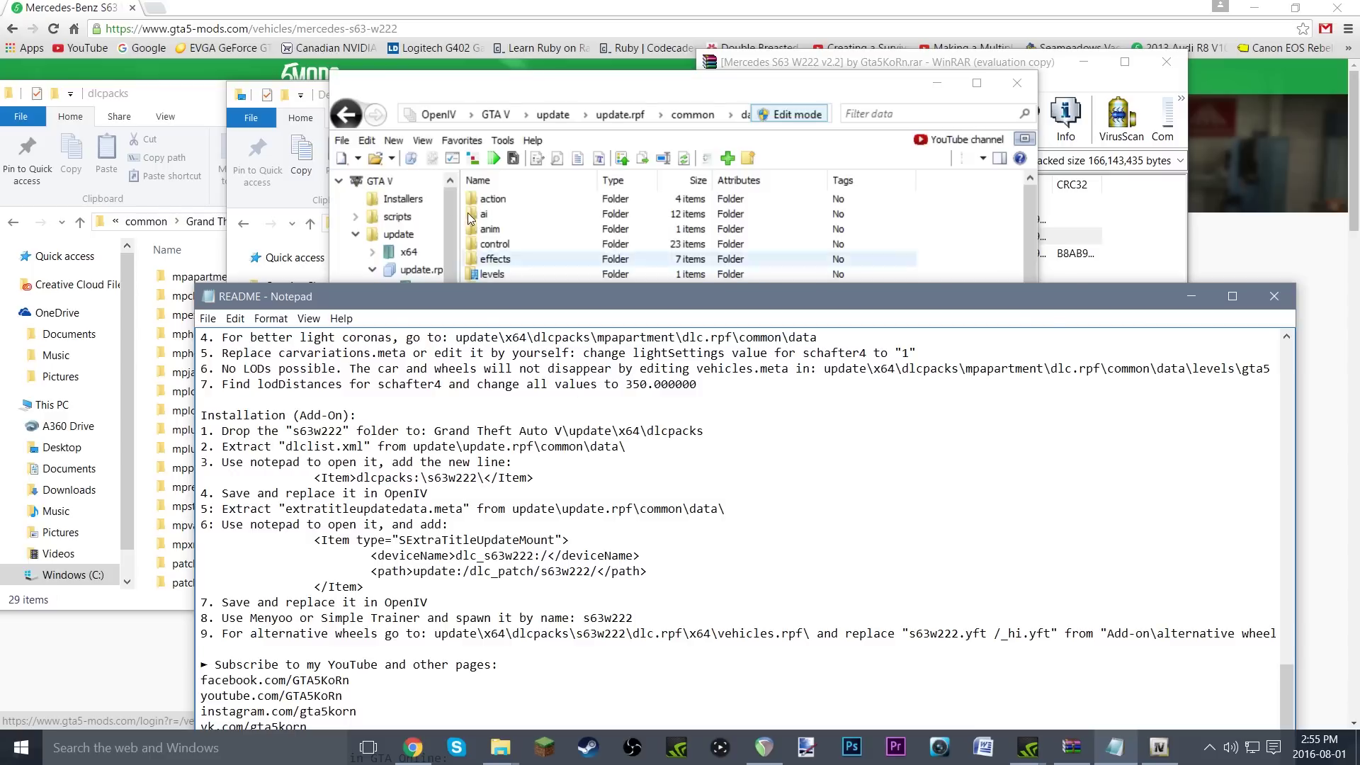
- Go up to the Grand Theft Auto V folder and locate TrainerV.asi and trainerv
click(324, 92)
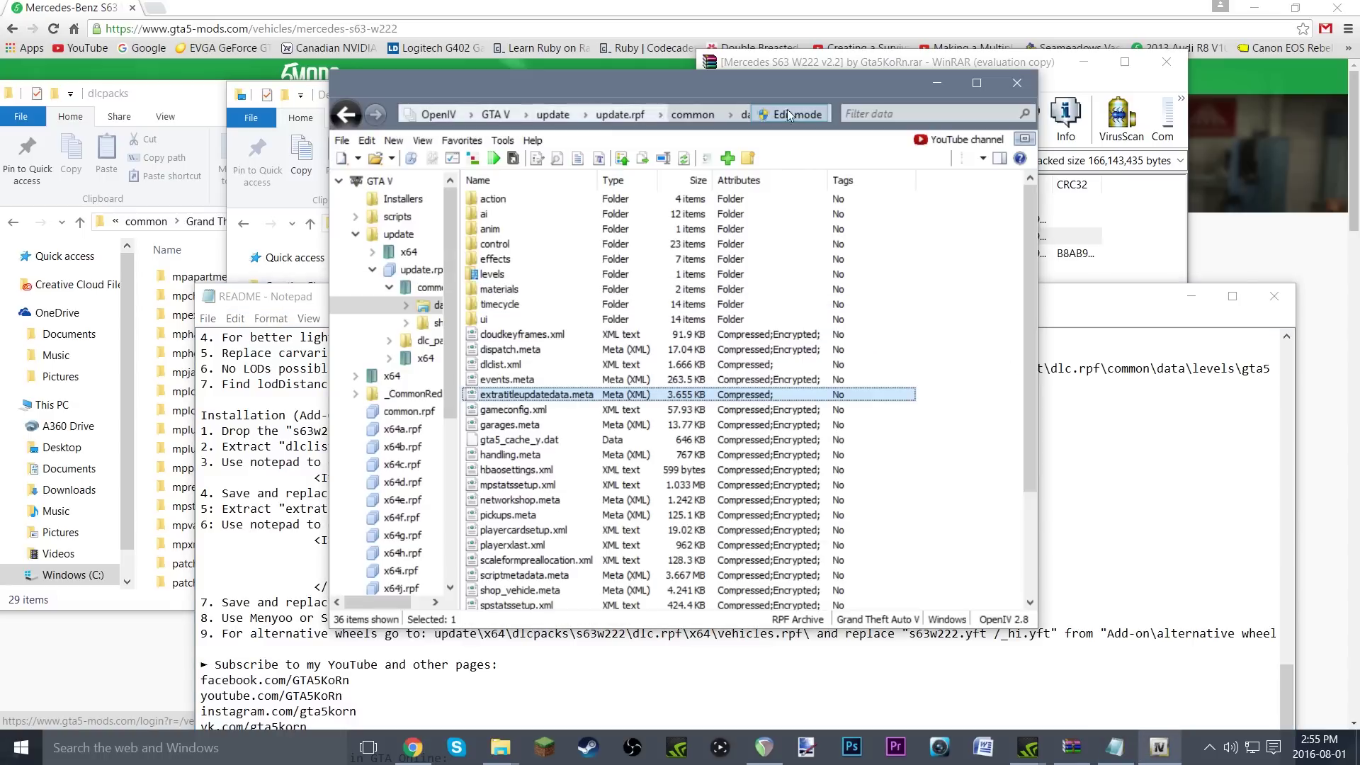
click(207, 139)
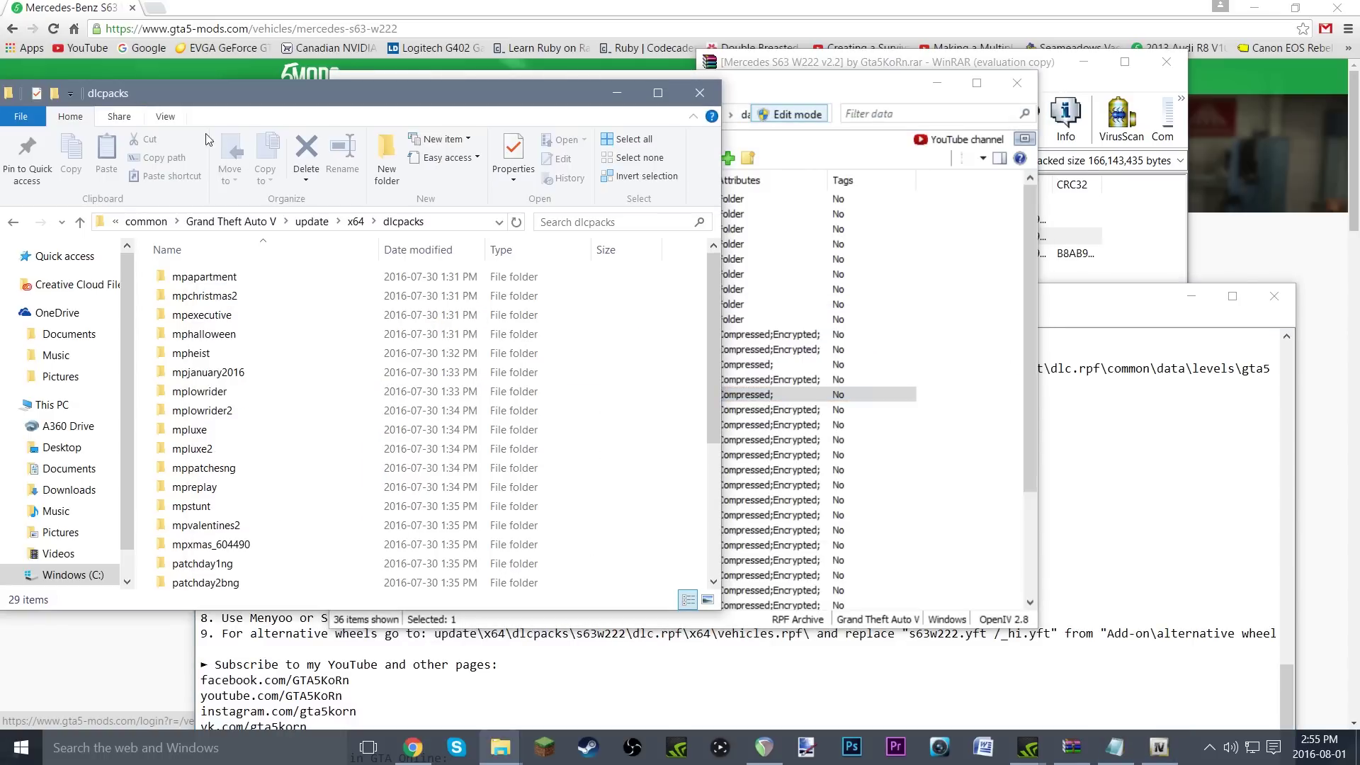
click(219, 221)
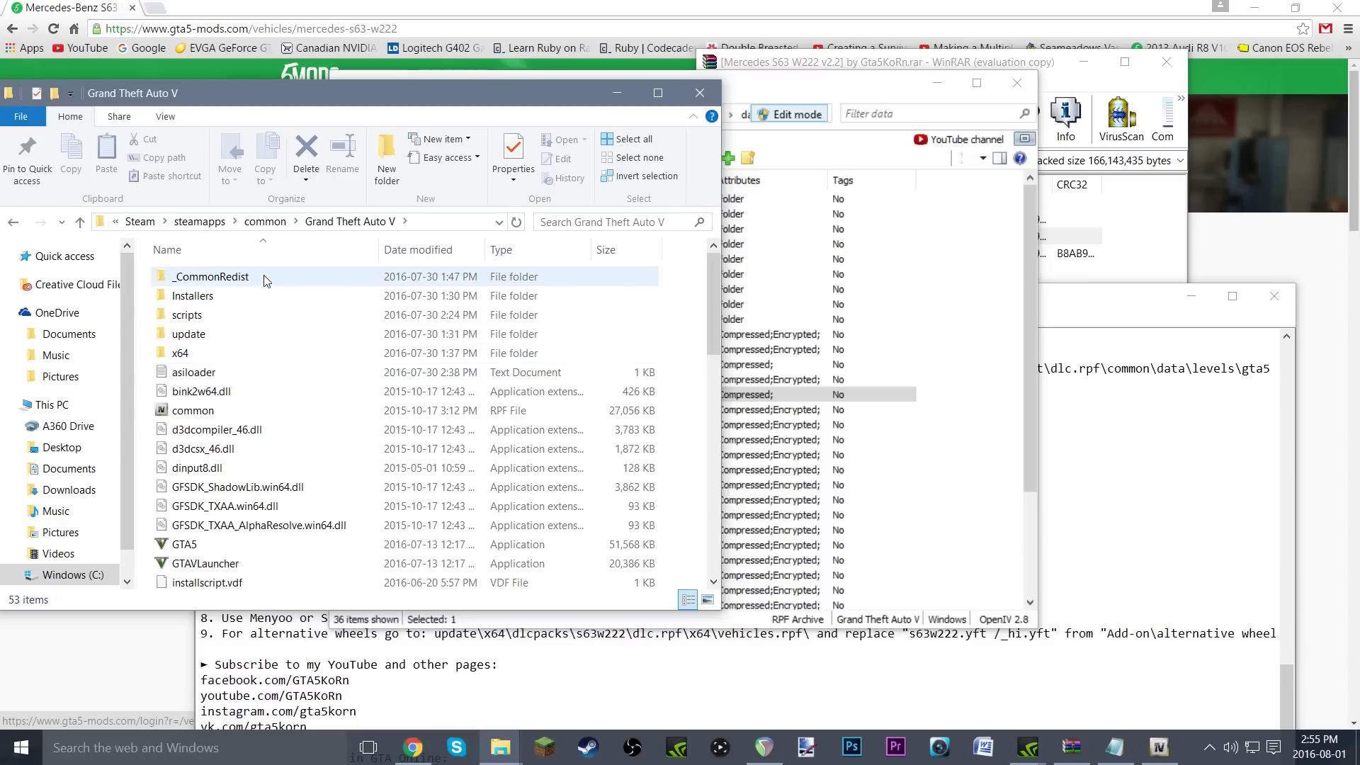
scroll(288, 404, down, 4)
click(221, 462)
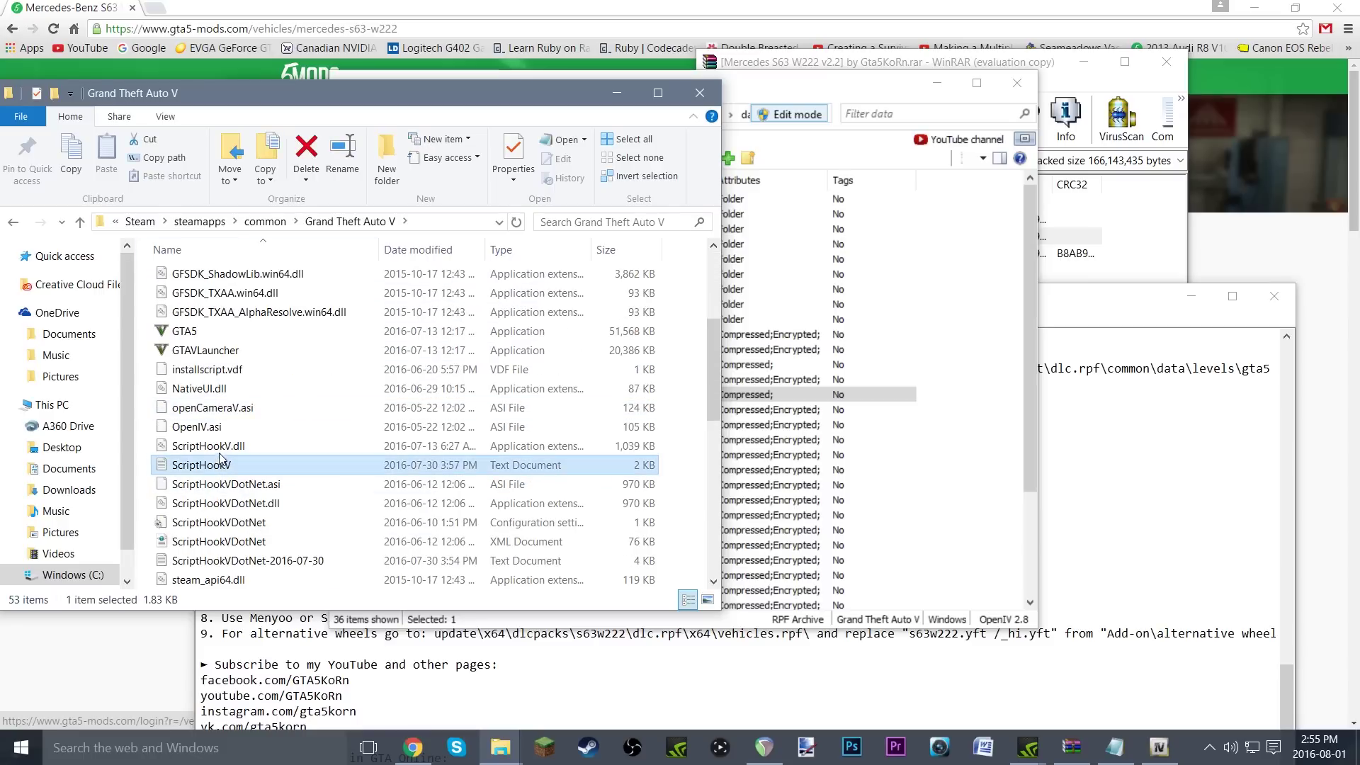
scroll(221, 462, down, 3)
click(220, 429)
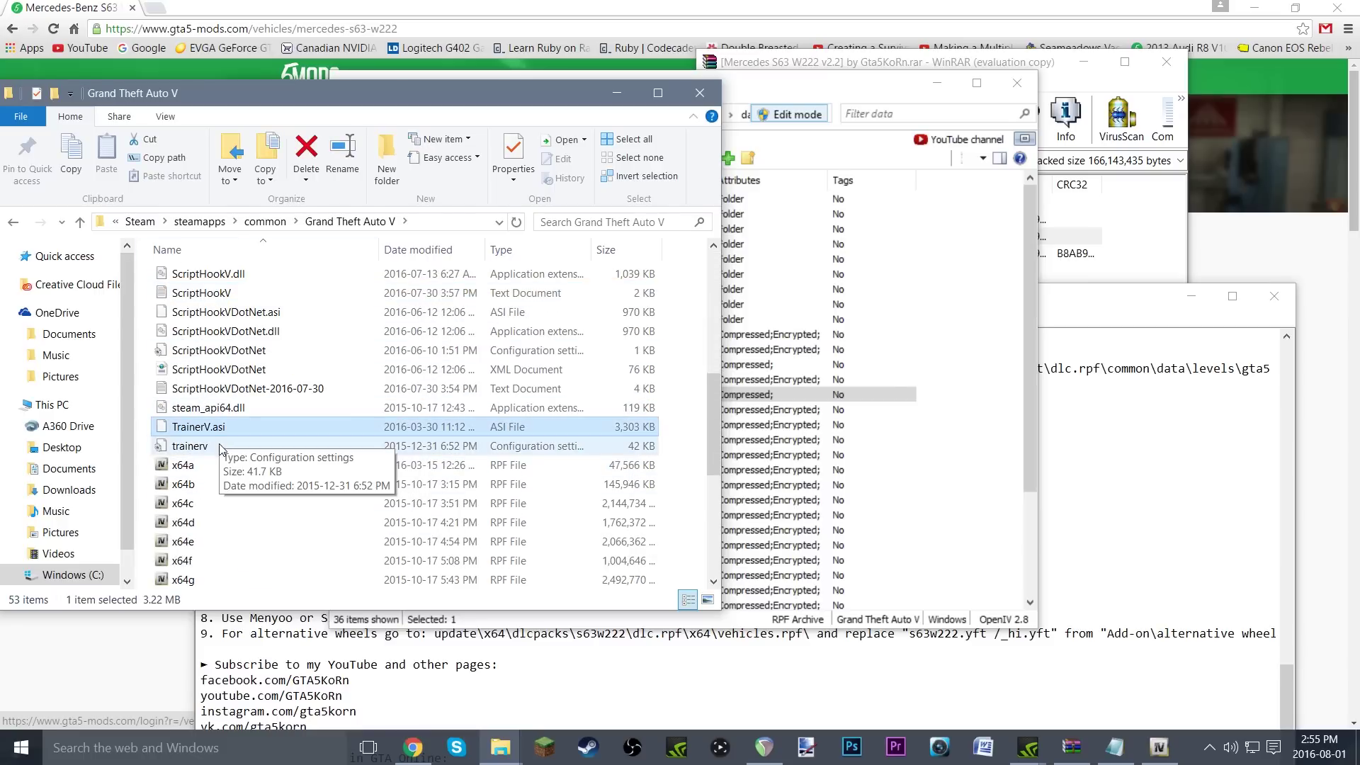
click(224, 446)
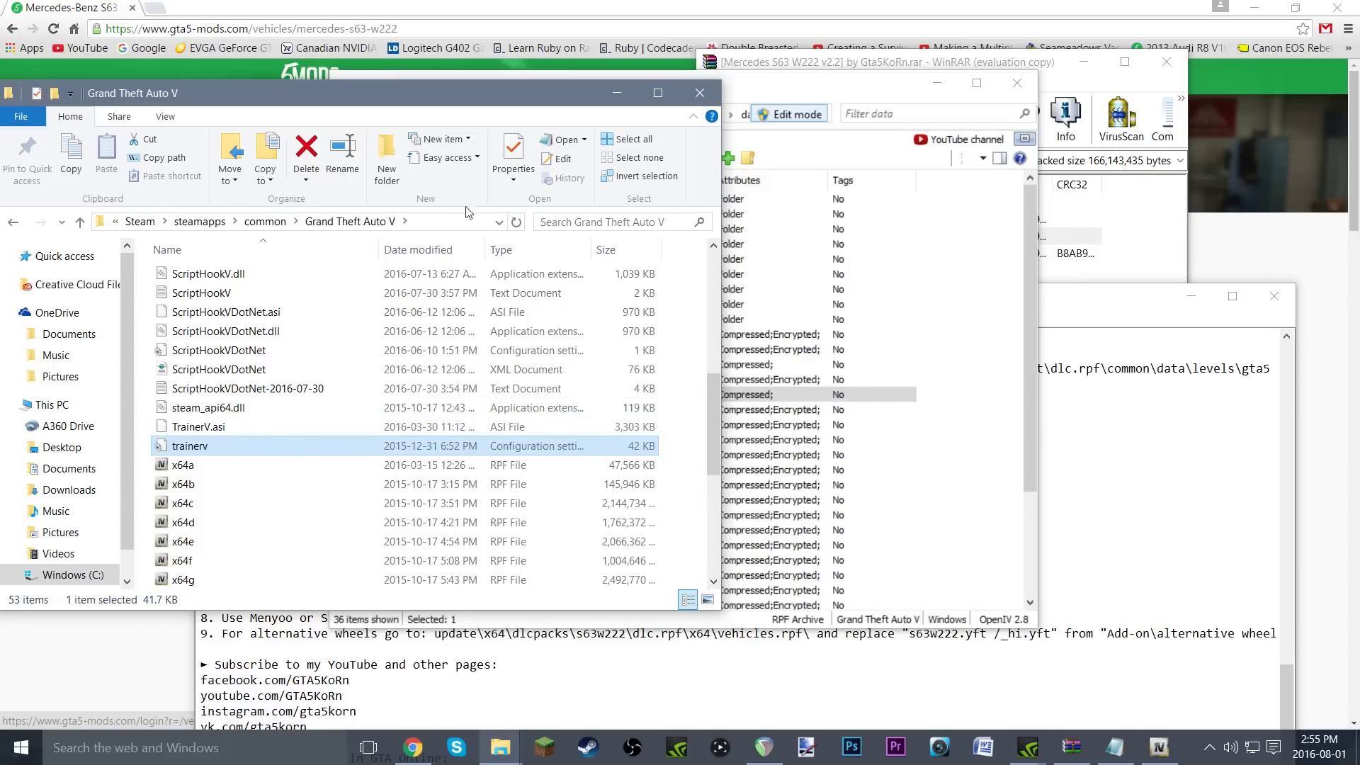
- Close the extra folder window, WinRAR and the README notes
drag(480, 105, 704, 113)
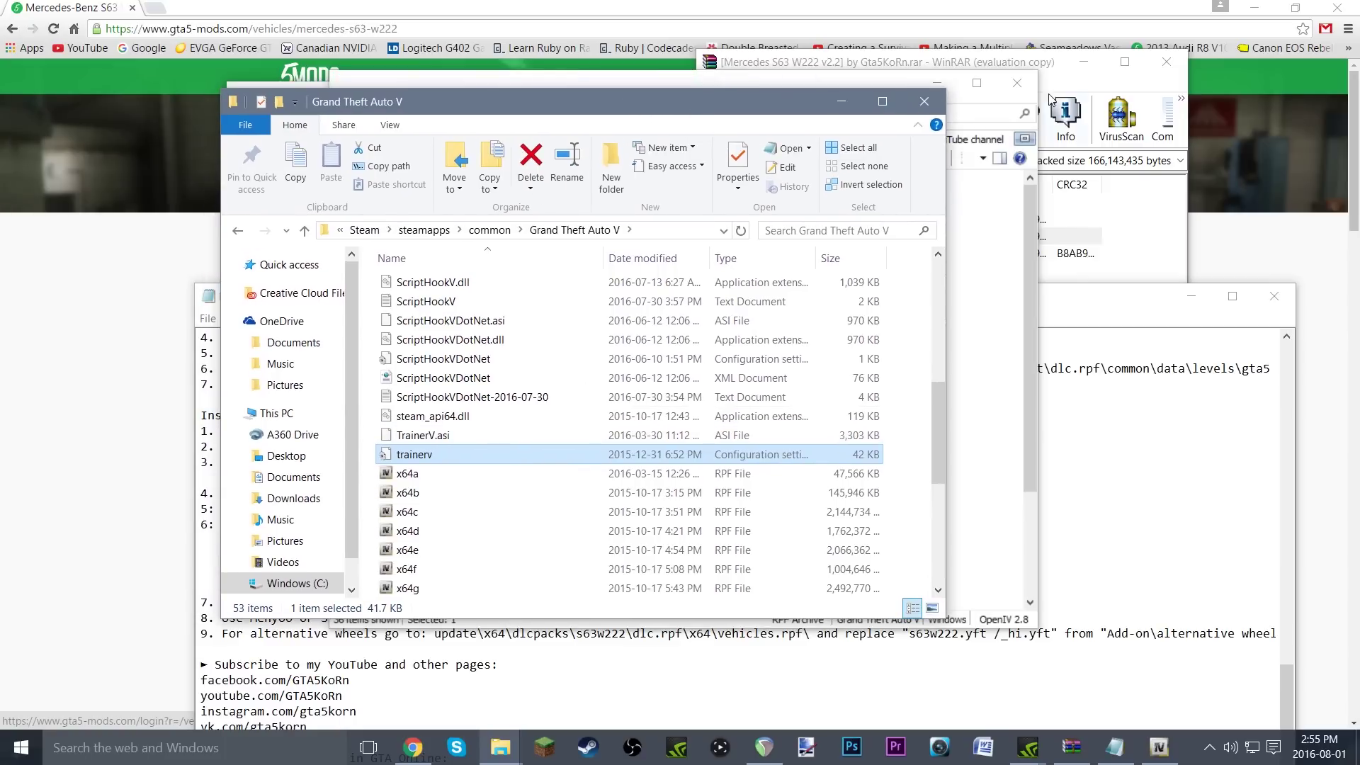
click(1022, 89)
click(1166, 62)
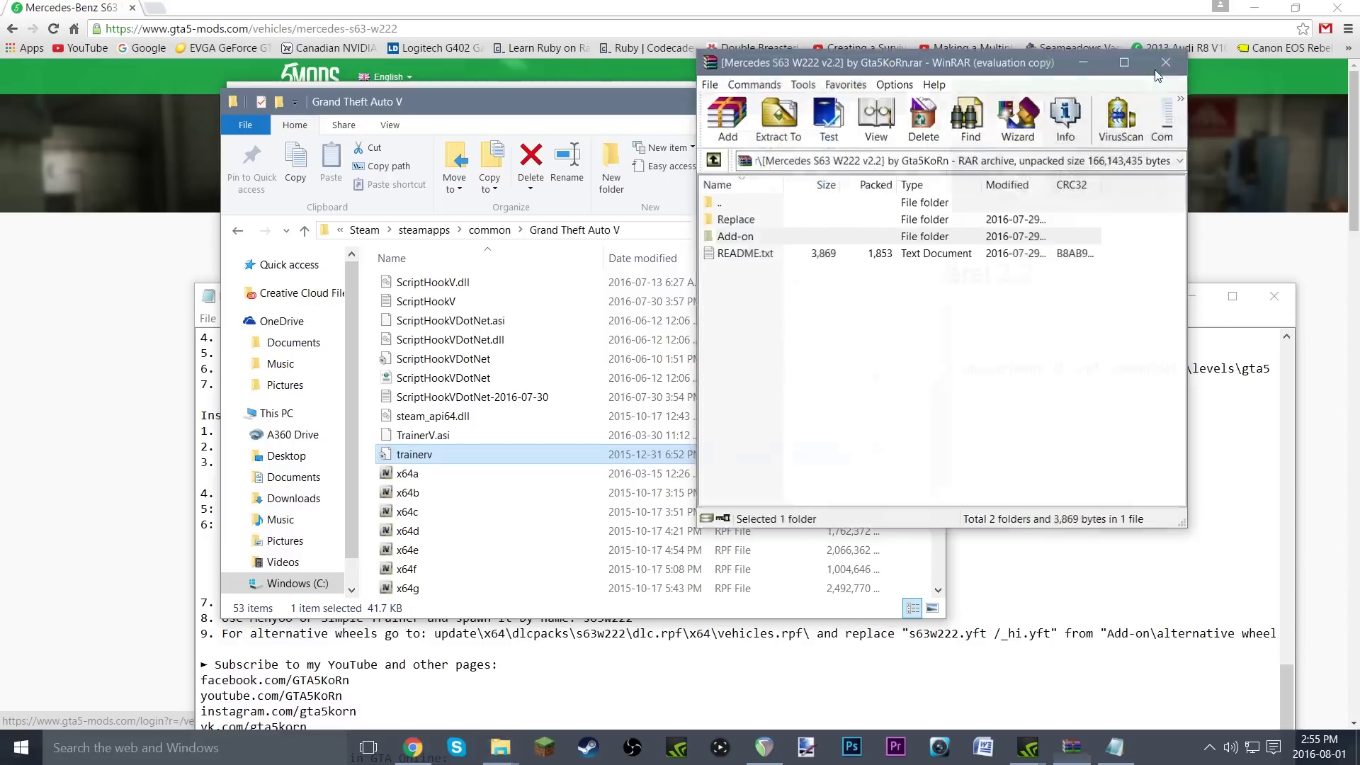
click(1276, 301)
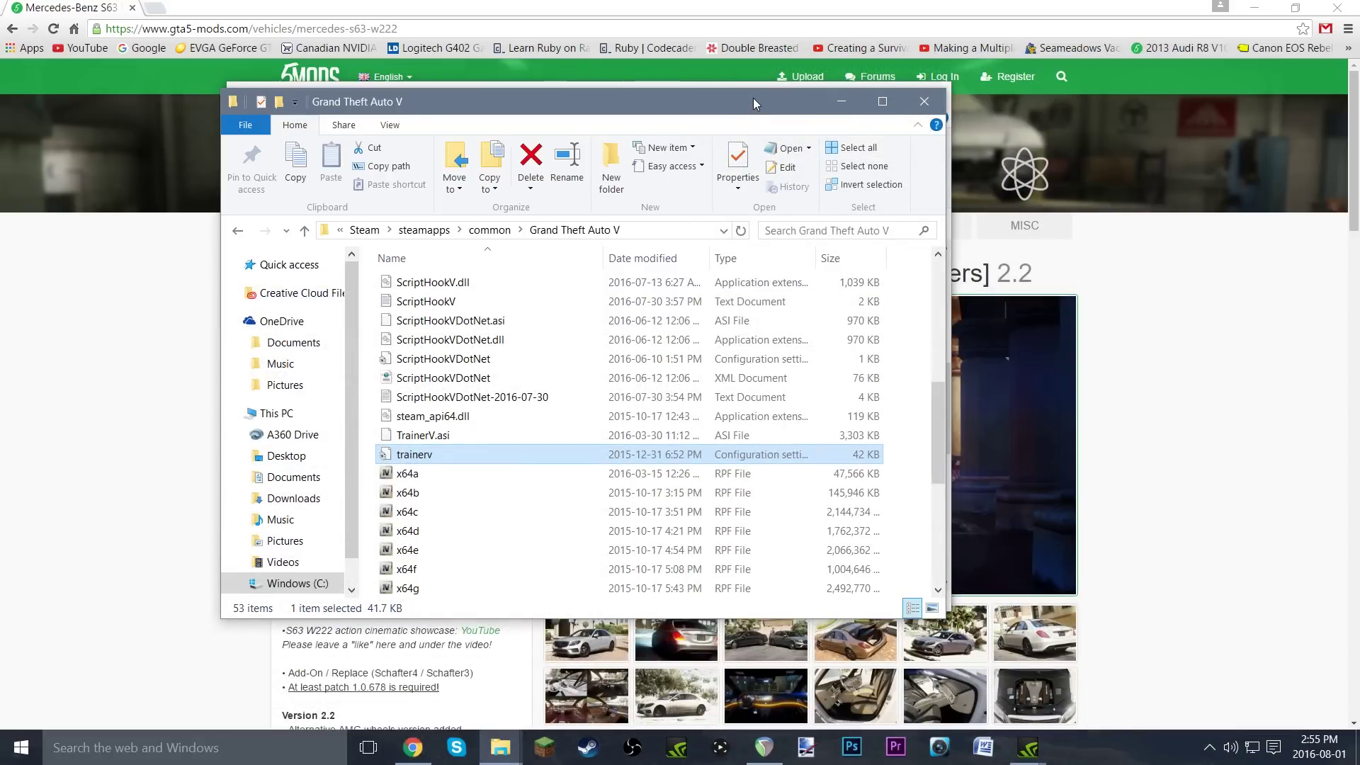
drag(753, 98, 926, 135)
- Spawn model S63W222 through TrainerV's Vehicle Spawning > Spawn Vehicle By Model Name
click(929, 94)
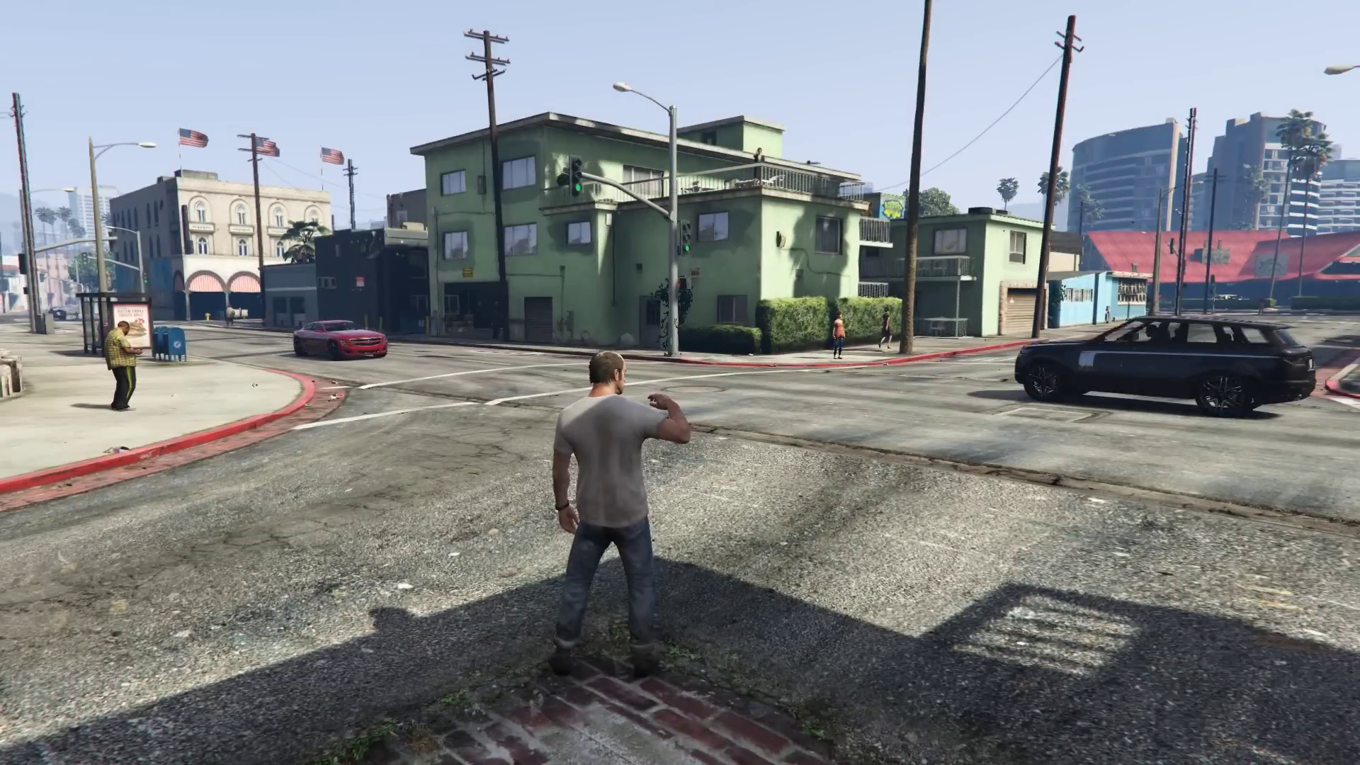
key(F3)
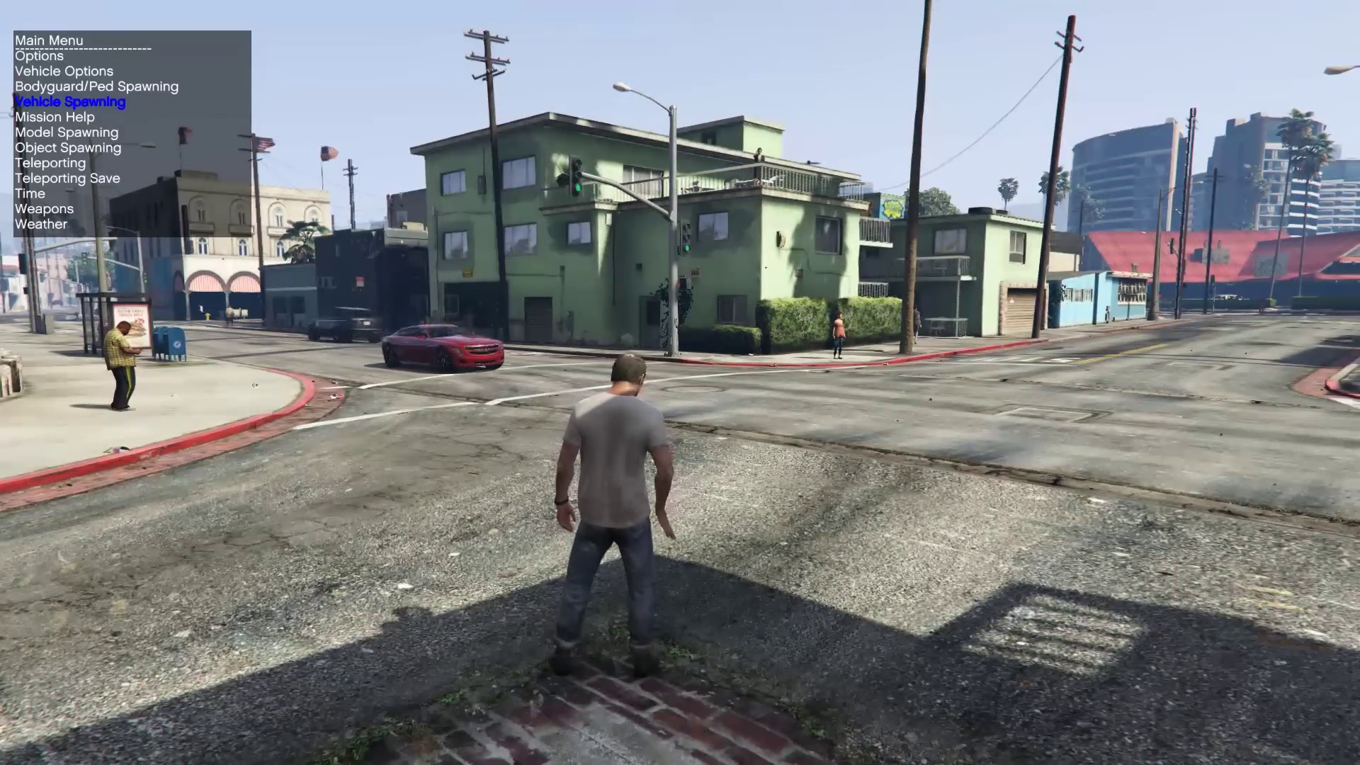
key(KP_5)
key(KP_8)
key(KP_5)
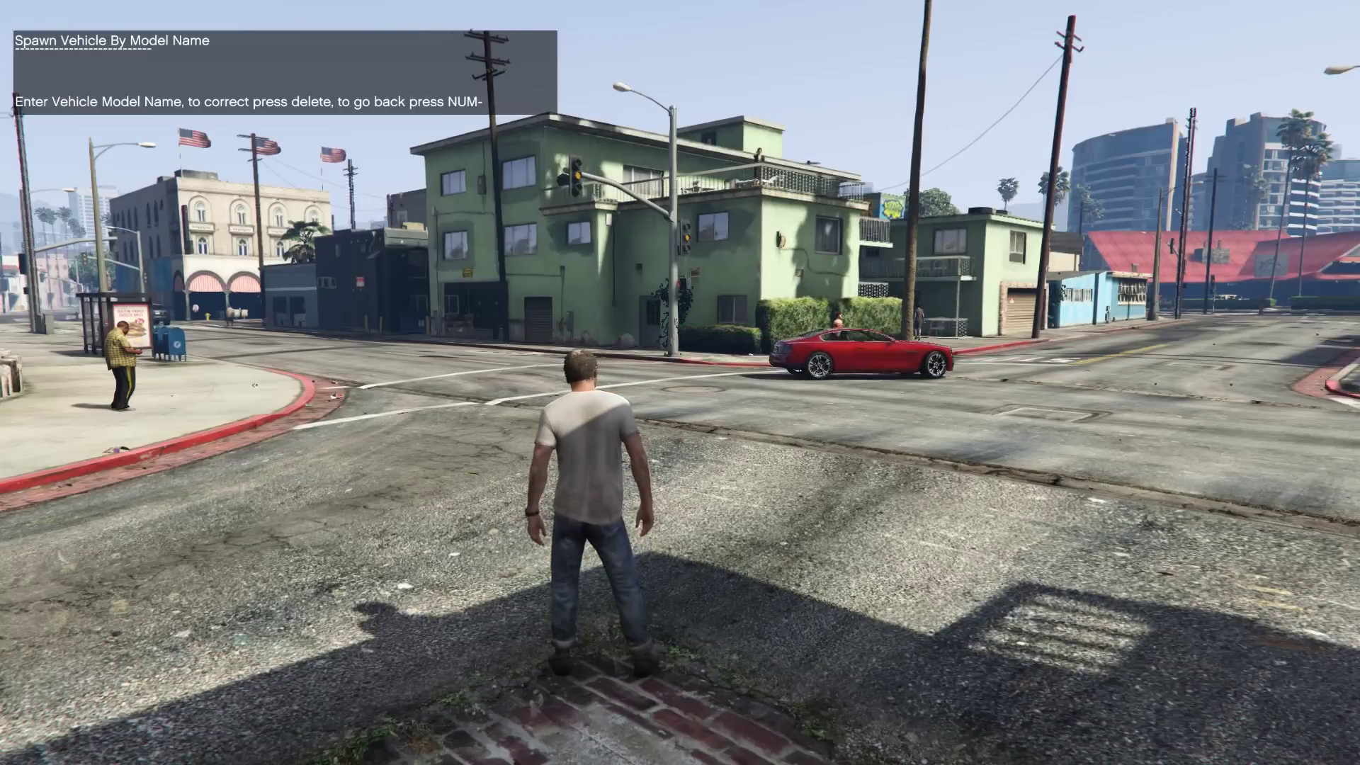
text(S)
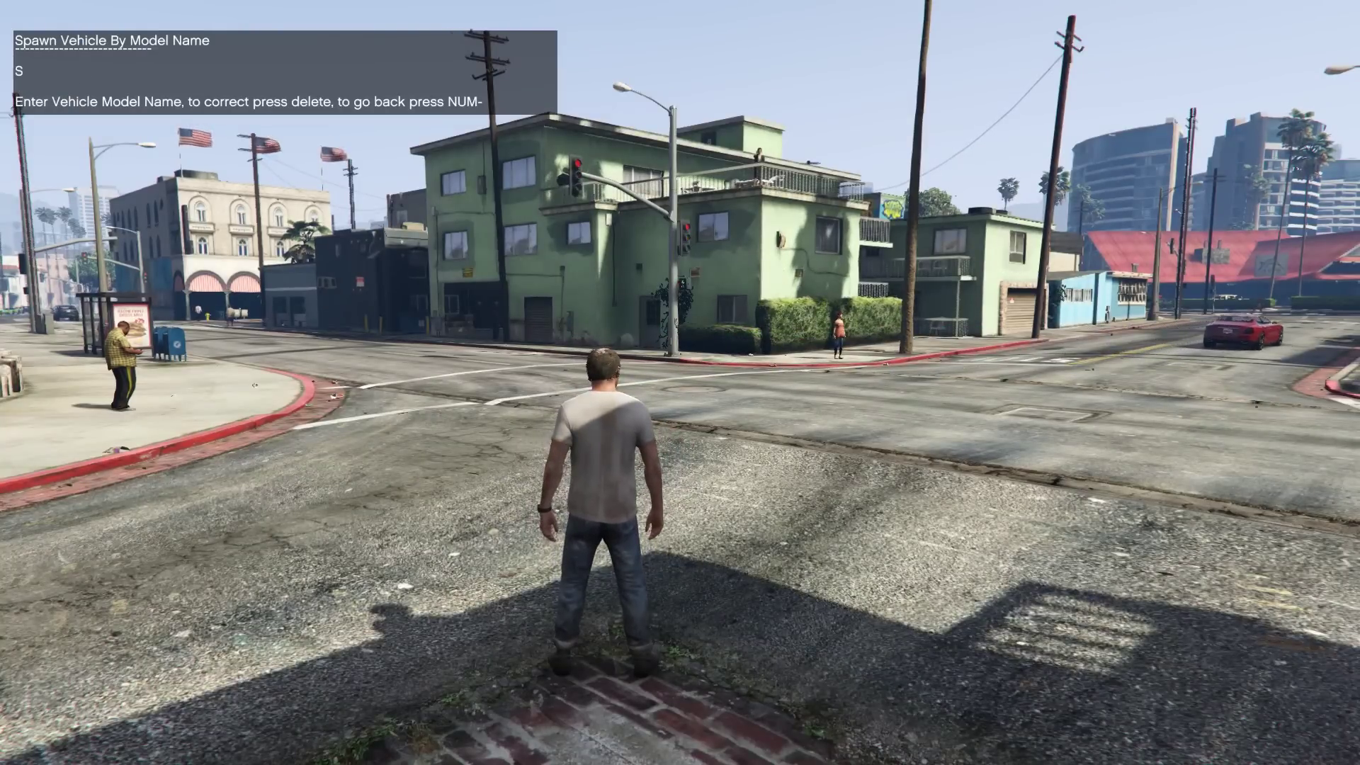
text(63)
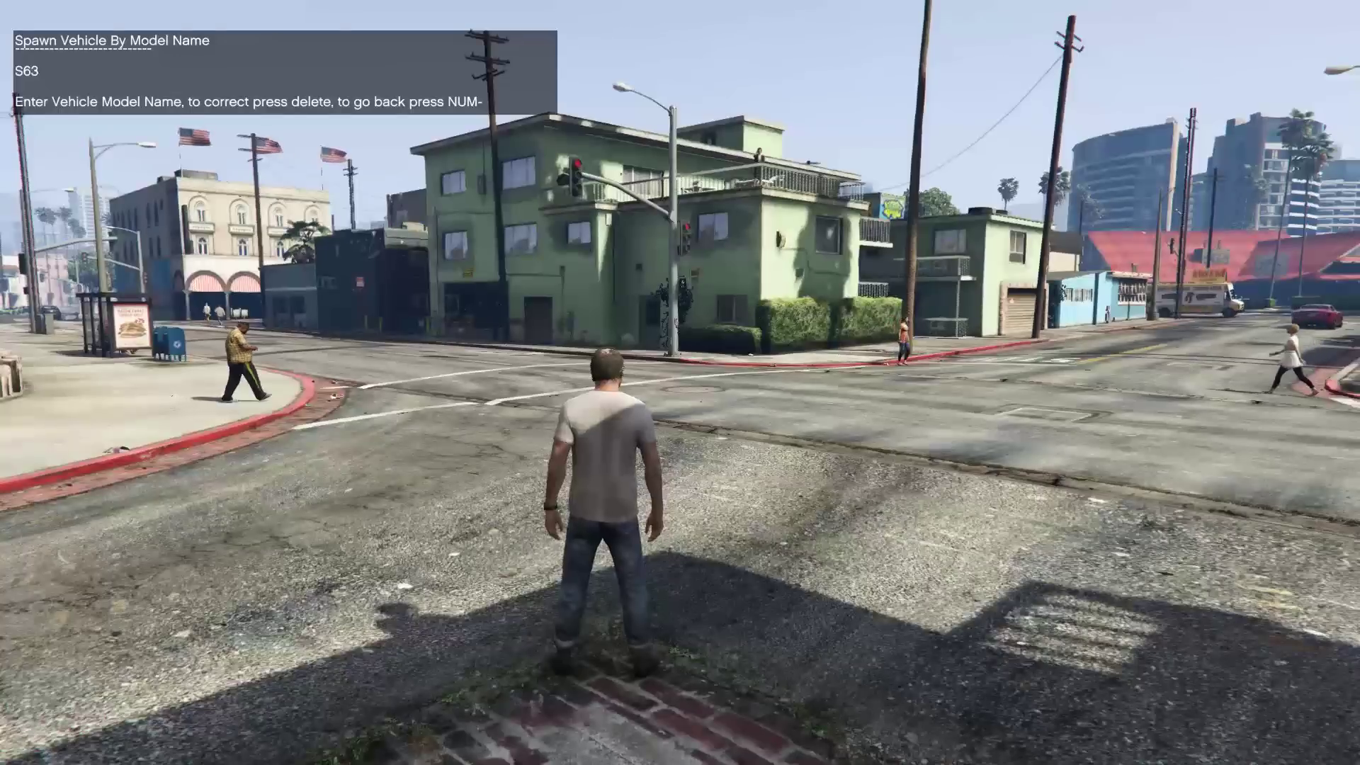
text(W22)
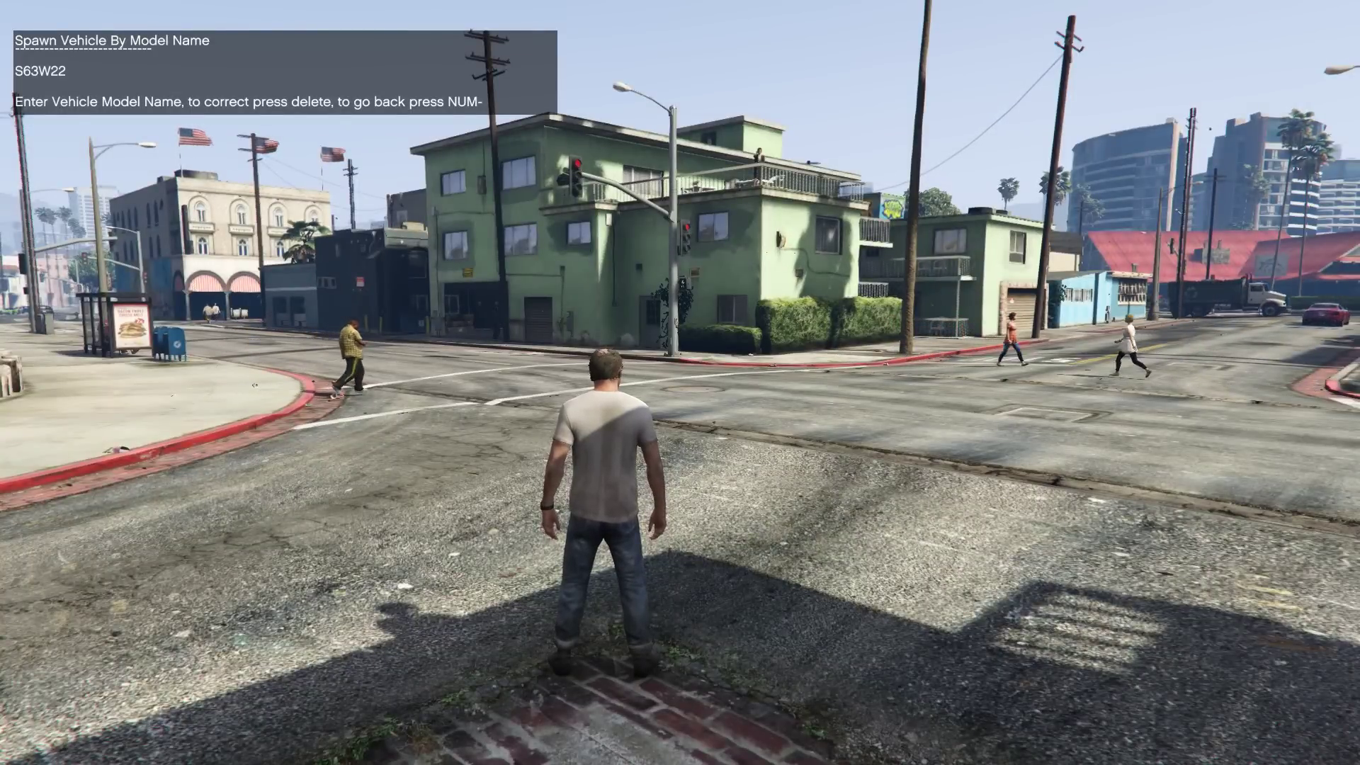
text(2)
key(Return)
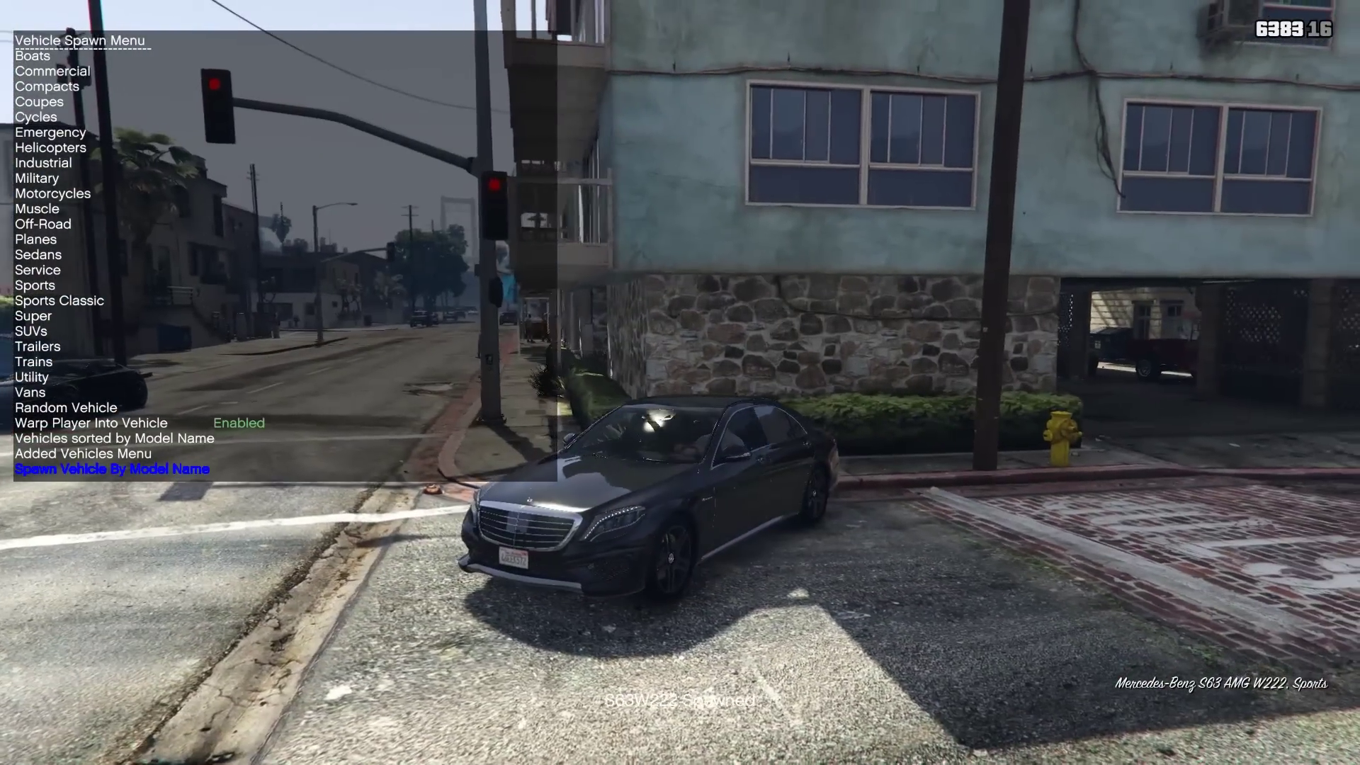
- Close the trainer menu with F4
key(F4)
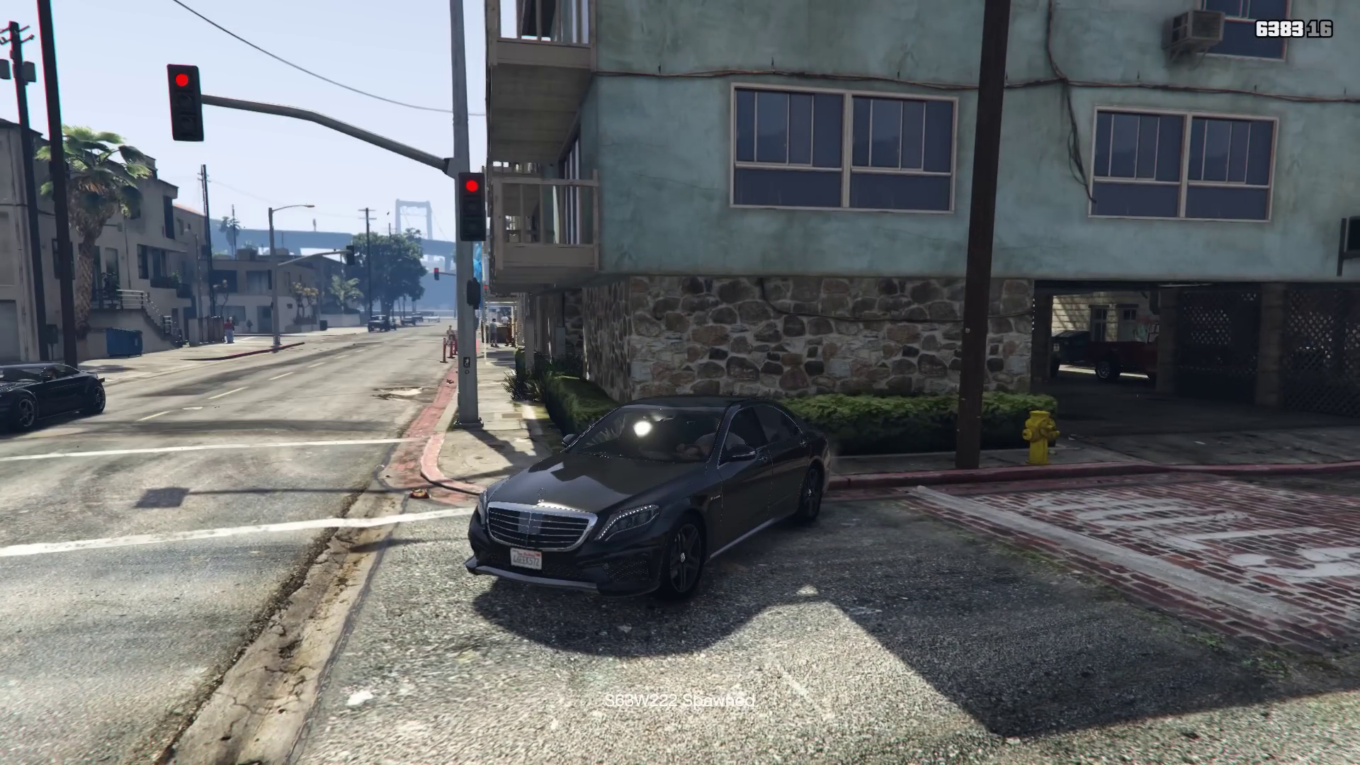